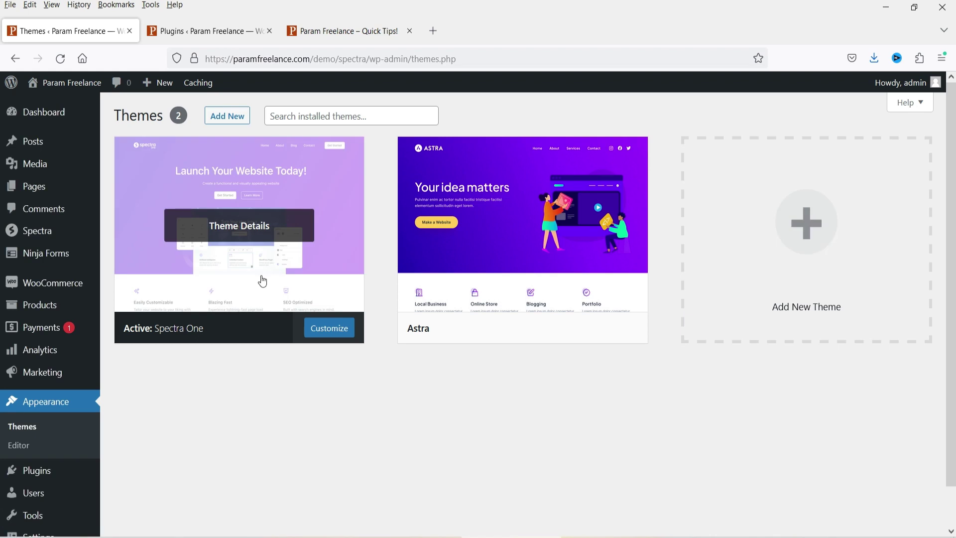
Step: Confirm Spectra One is the active theme, then go to the installed plugins list
scroll(229, 443, down, 1)
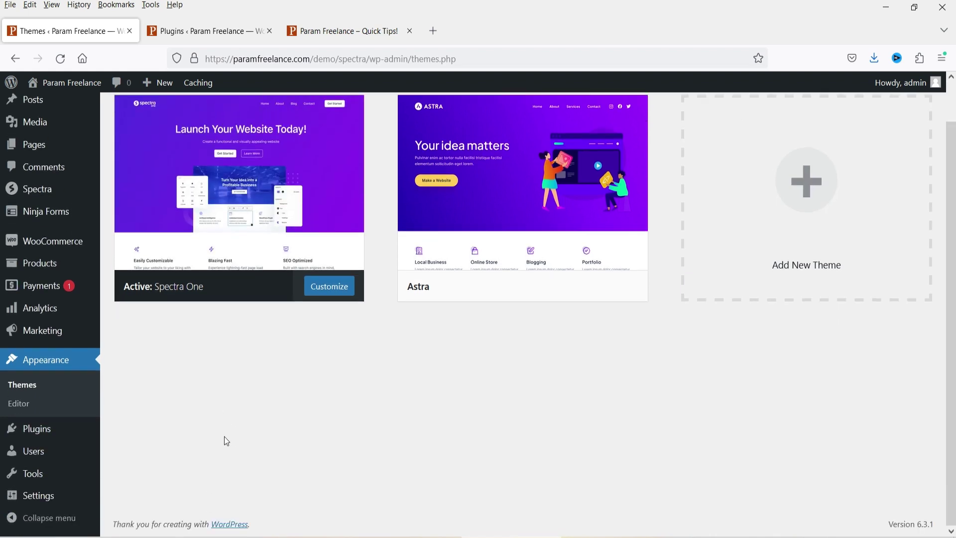
click(36, 428)
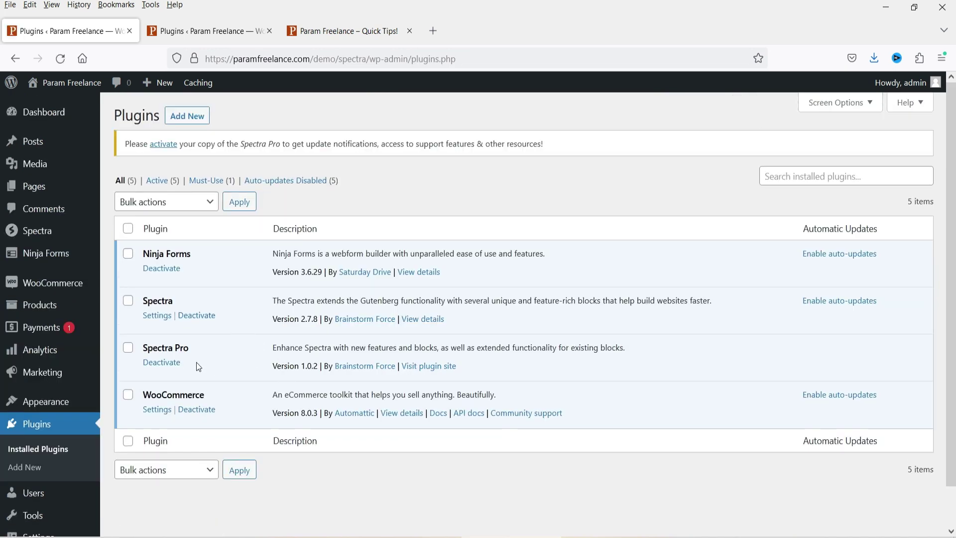
Step: Look over the active Spectra 2.7.8 and Spectra Pro 1.0.2 plugin entries
double_click(182, 303)
click(216, 350)
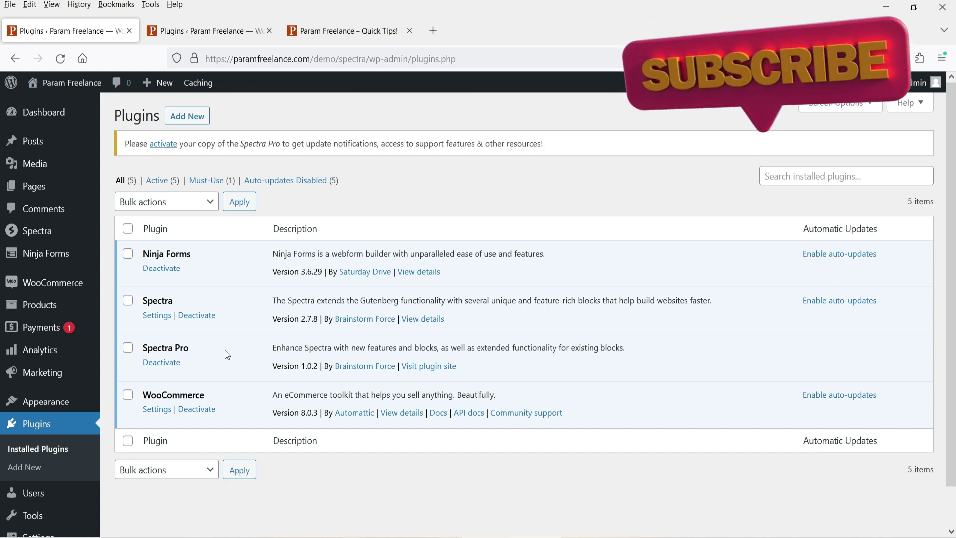
mouse_move(52, 404)
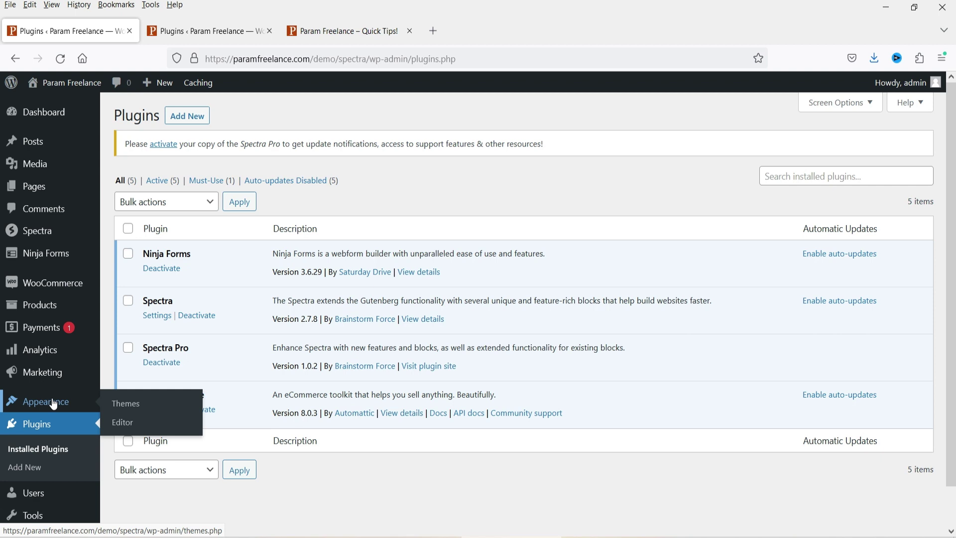
Step: Load the Site Editor, compare it with the live homepage, and return to the editor
click(132, 421)
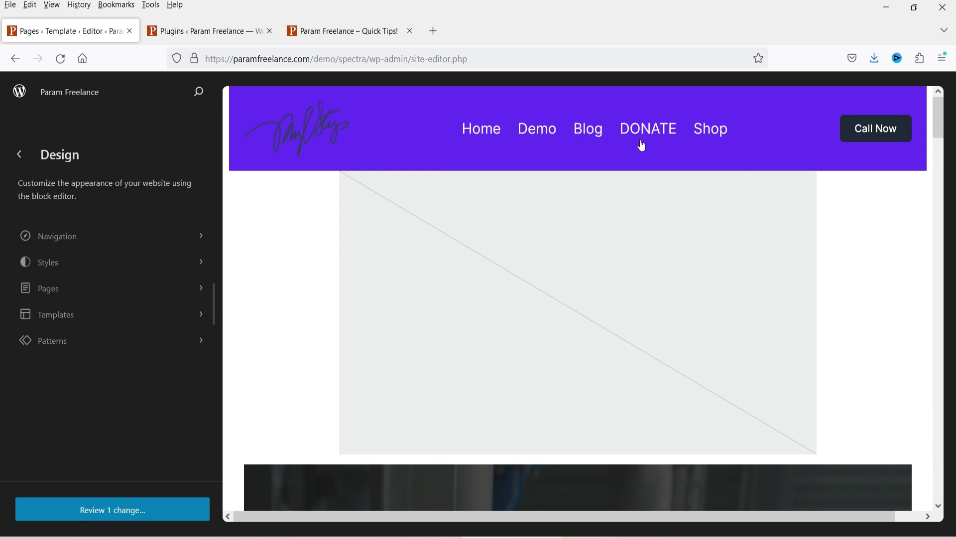
click(337, 31)
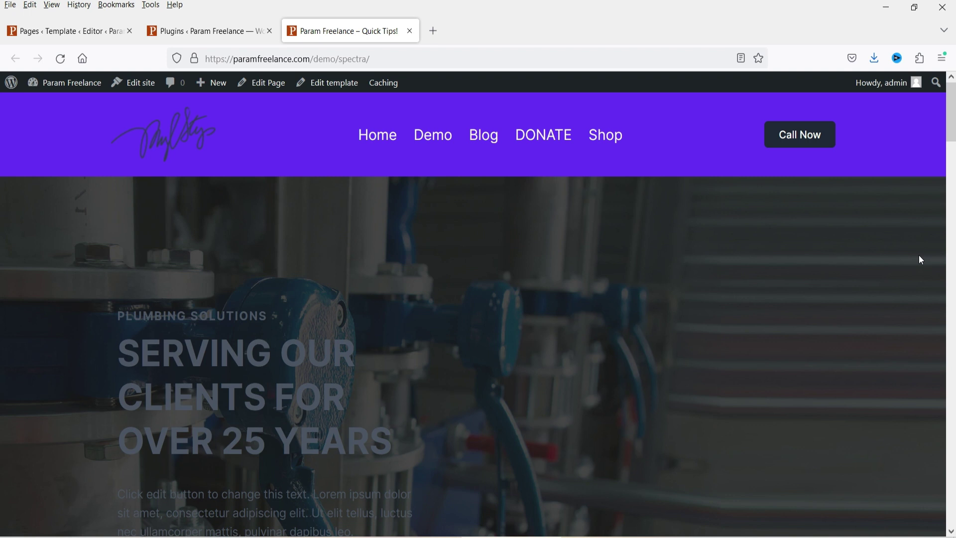
click(89, 31)
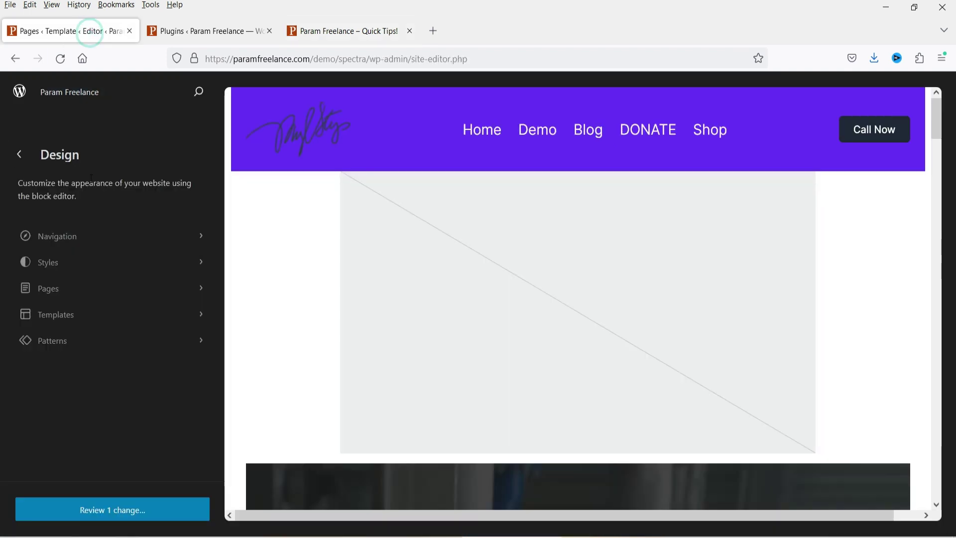
Step: Browse the site's style variations in the Design sidebar, then go back
click(54, 264)
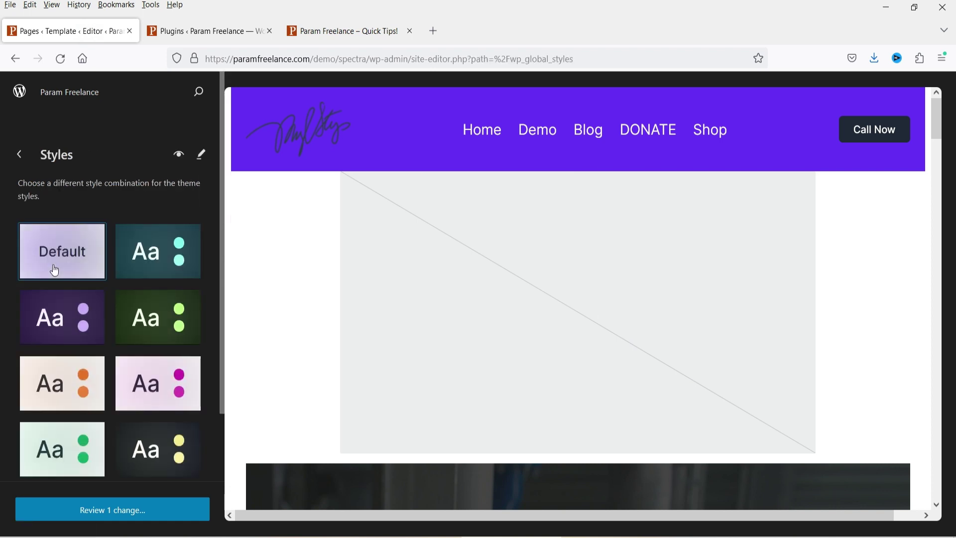
scroll(56, 272, down, 3)
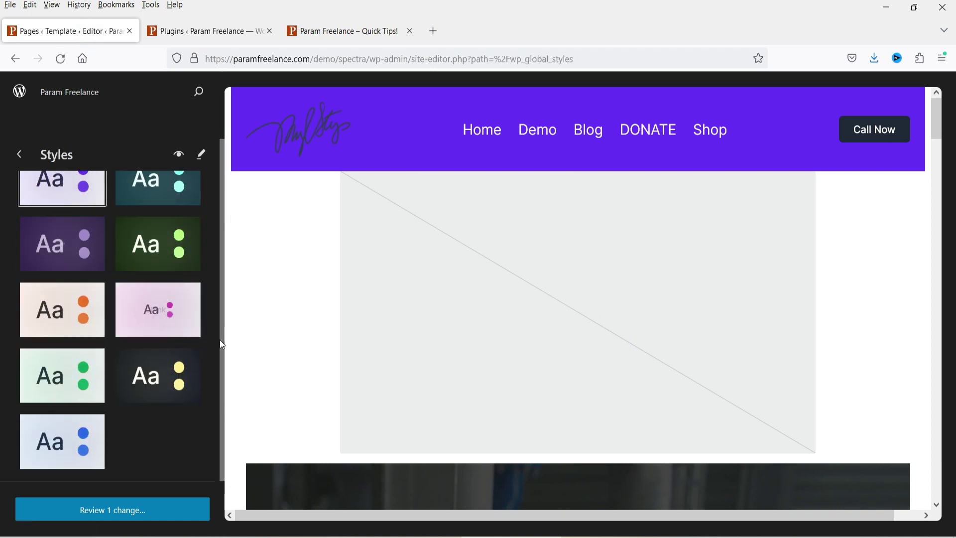
scroll(207, 337, up, 3)
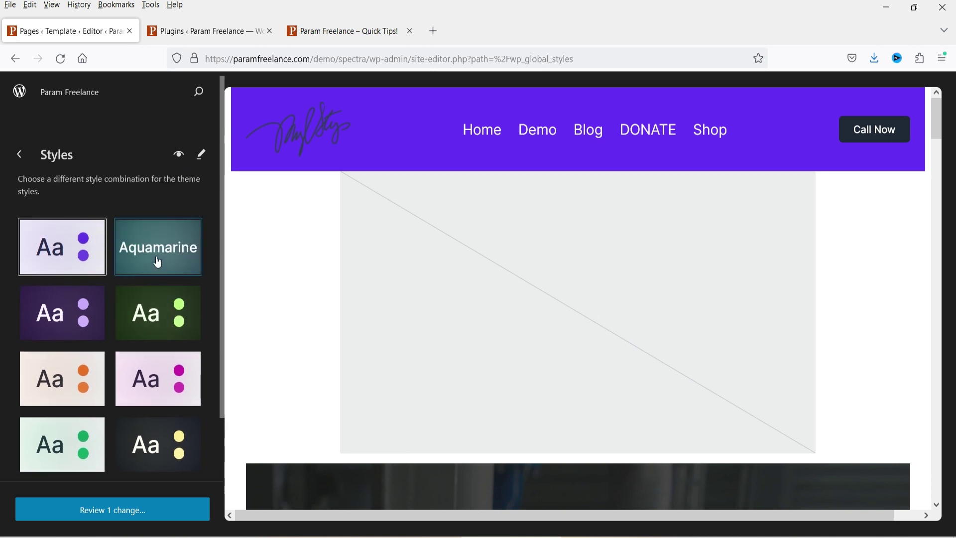
click(19, 154)
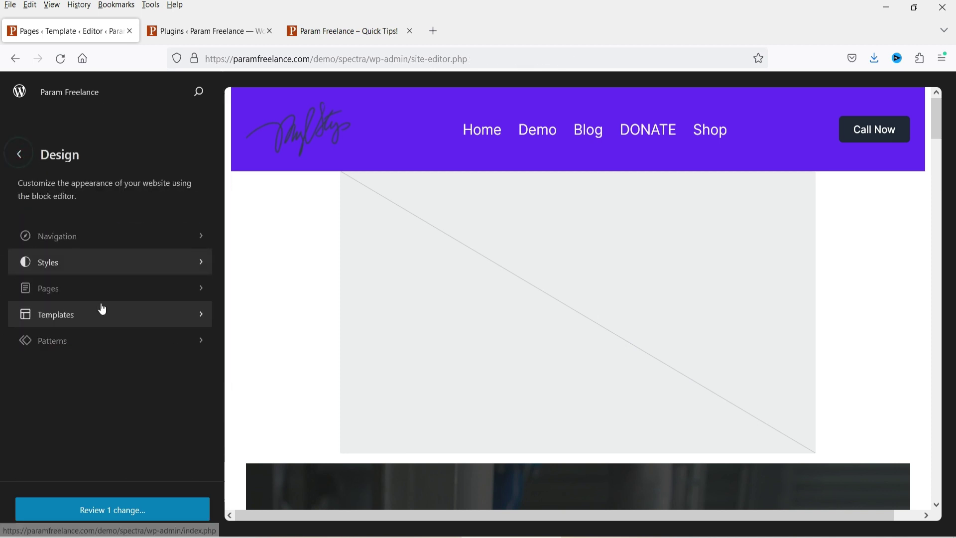
Step: Browse the site's pages list, then go back to the main design options
click(102, 288)
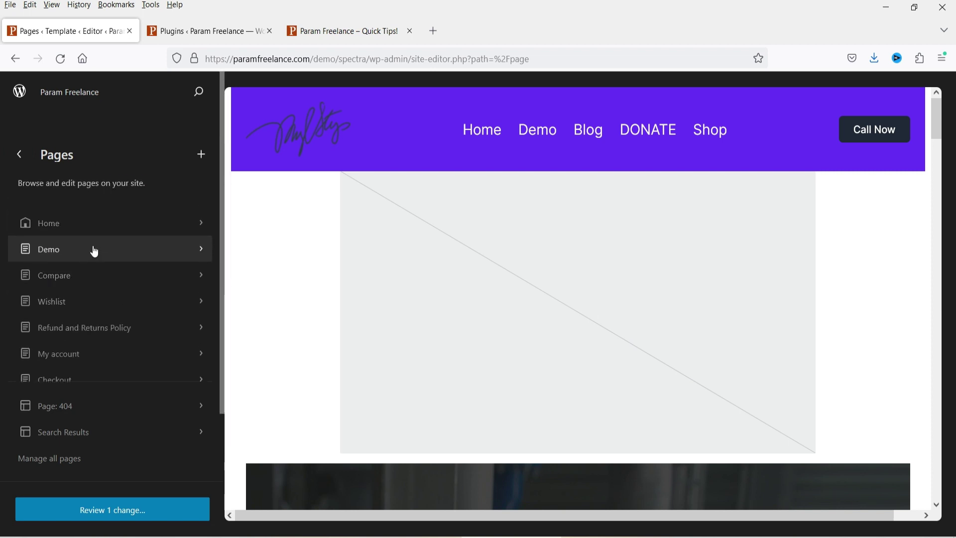
scroll(92, 252, down, 3)
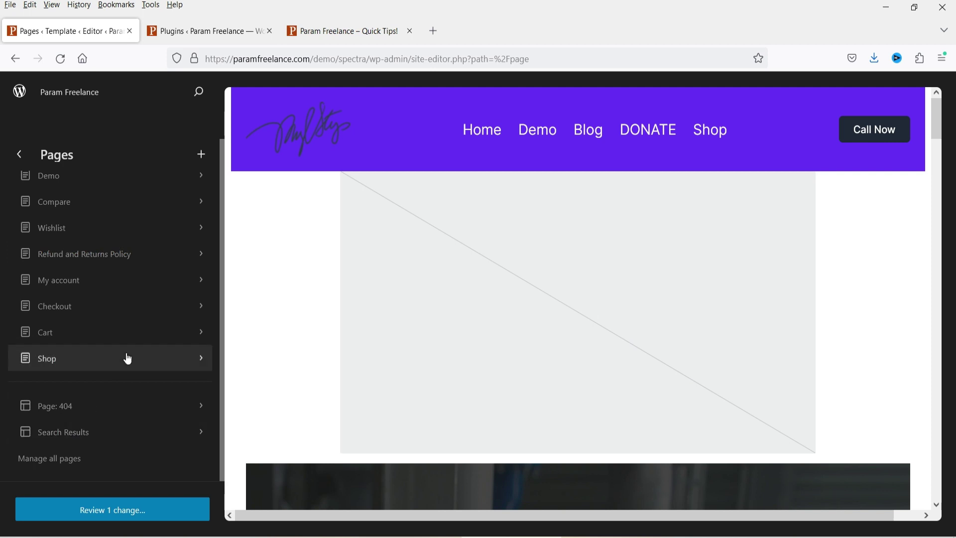
scroll(79, 218, up, 3)
click(18, 155)
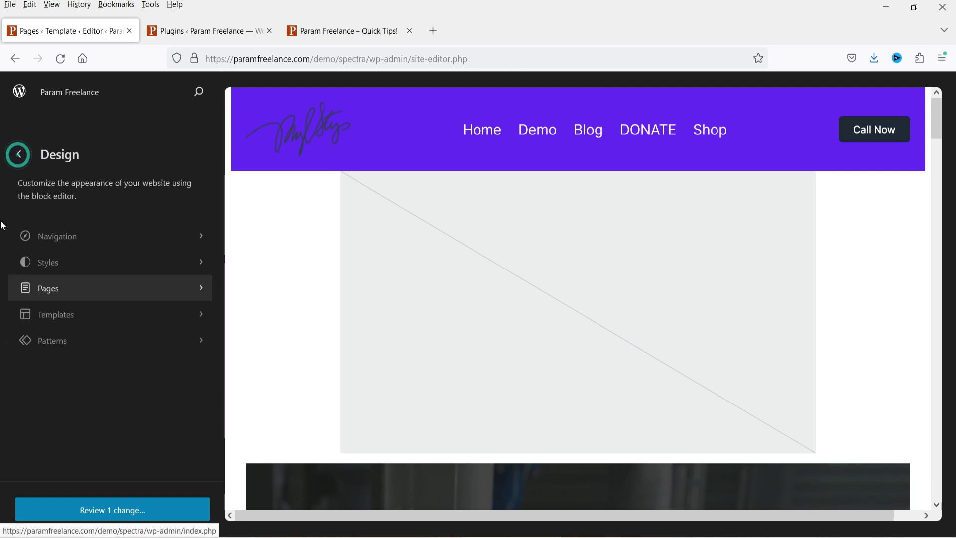
Step: Browse the site's templates list, then go back to the main design options
click(82, 314)
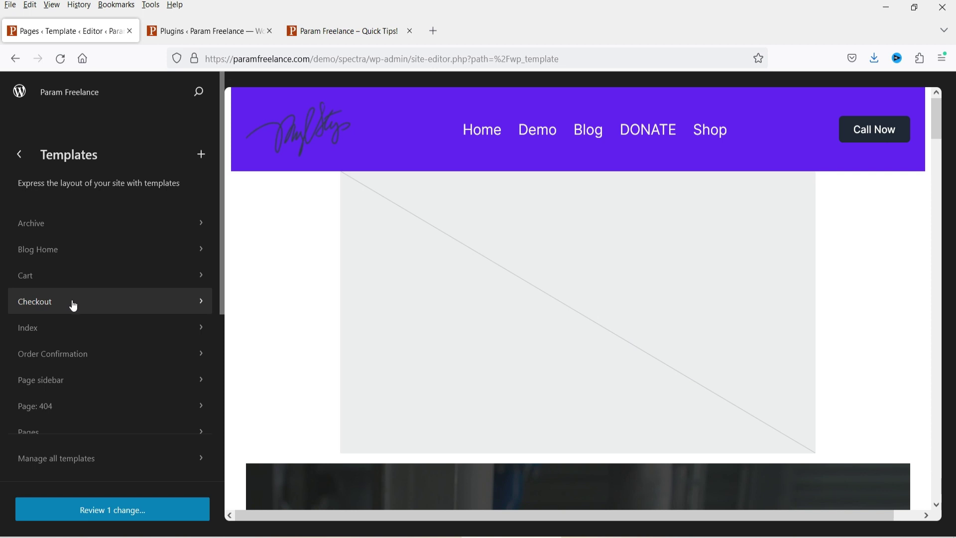
scroll(70, 314, down, 3)
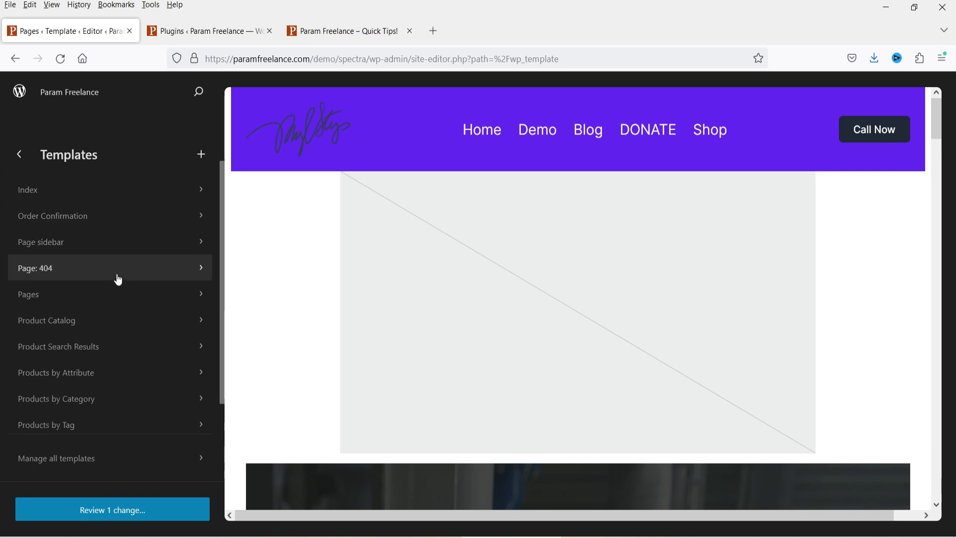
scroll(118, 276, down, 3)
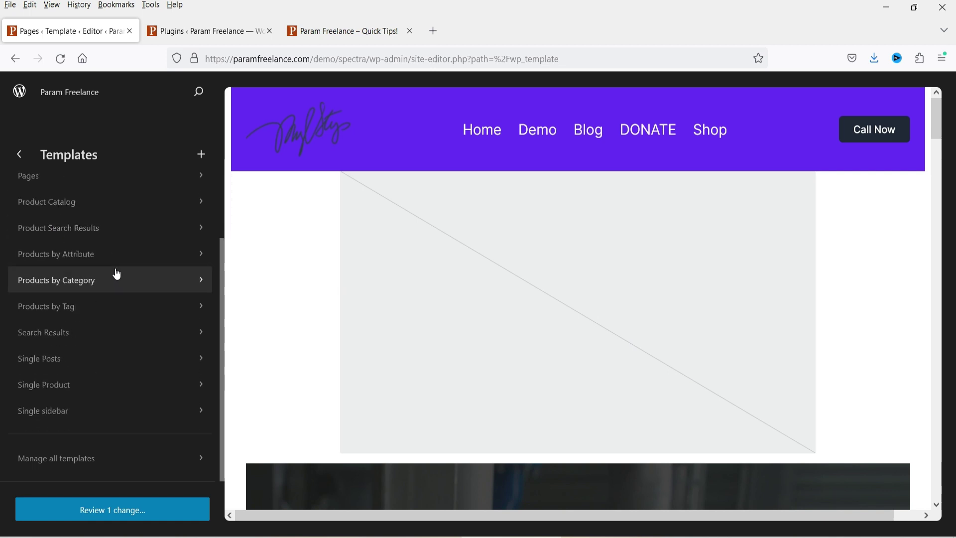
scroll(27, 167, up, 3)
click(19, 157)
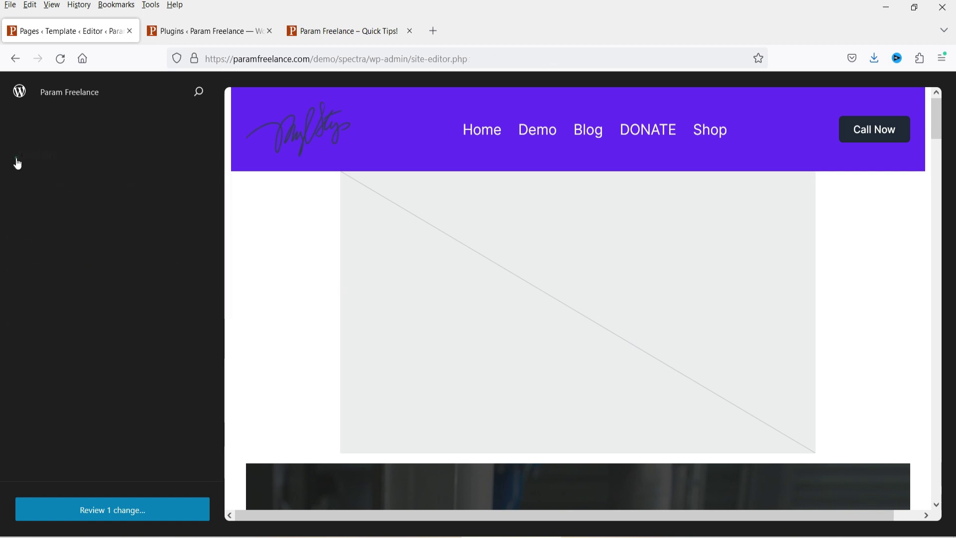
Step: Browse the theme's Headers patterns and open the Header pattern's options menu
click(75, 343)
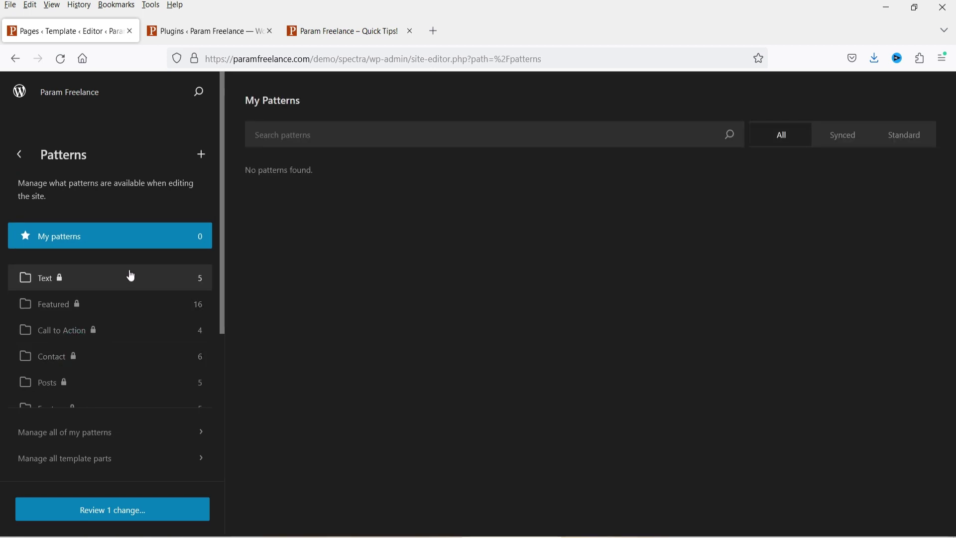
scroll(131, 277, down, 3)
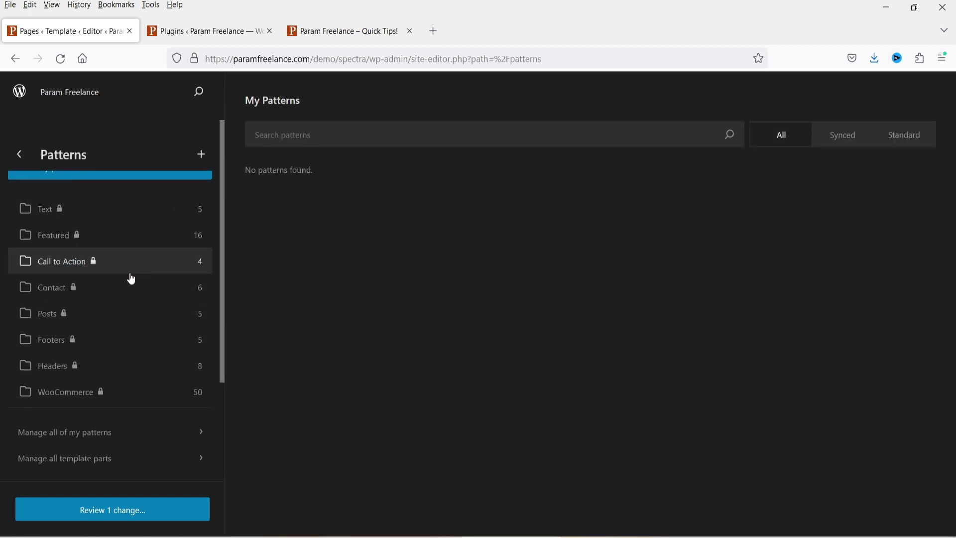
scroll(118, 273, down, 6)
scroll(124, 277, up, 3)
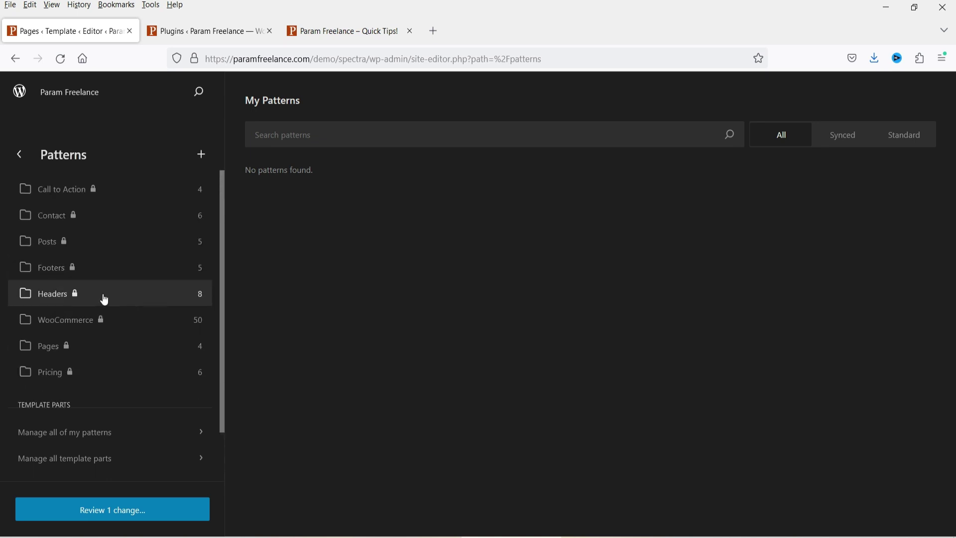
click(63, 302)
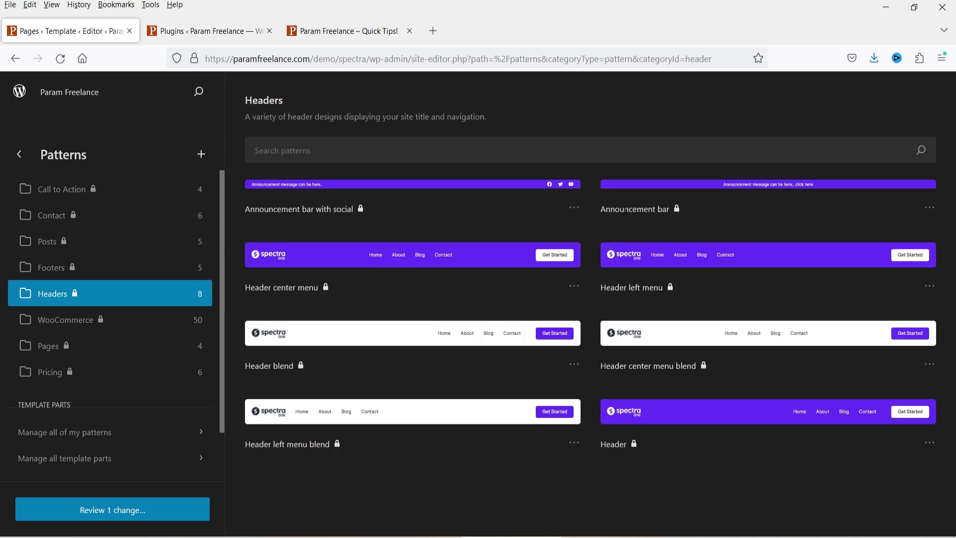
mouse_move(362, 211)
click(930, 443)
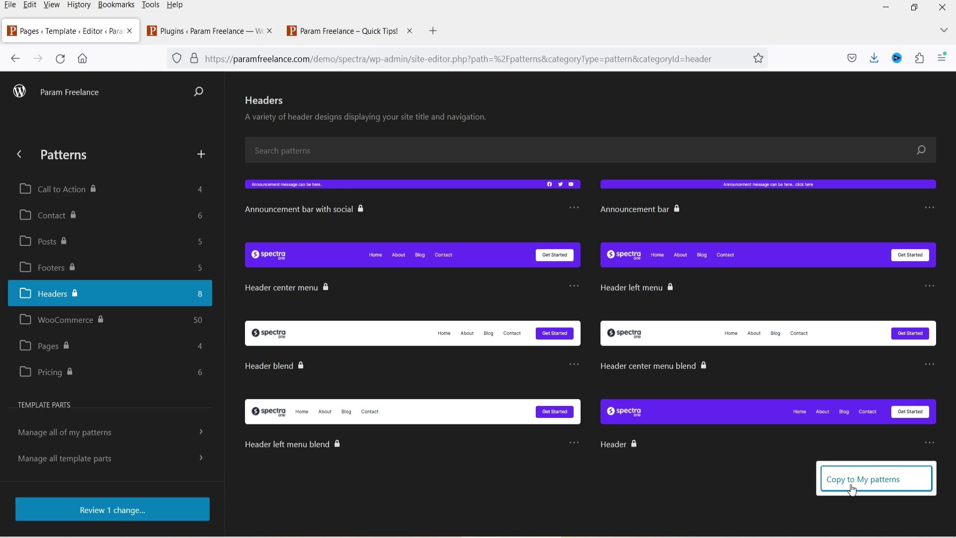
Step: List the Footer template parts and open the purple Header template part
scroll(75, 363, down, 2)
click(75, 361)
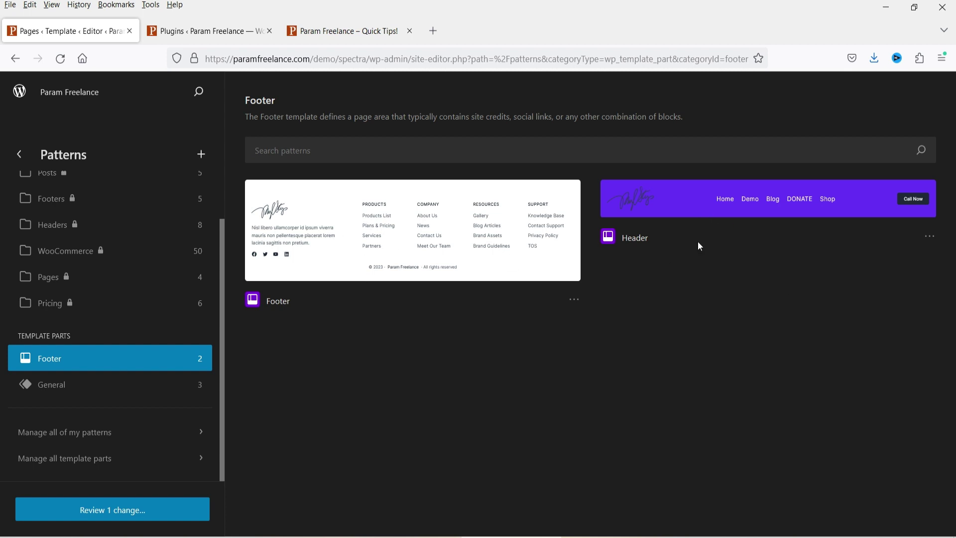
click(680, 212)
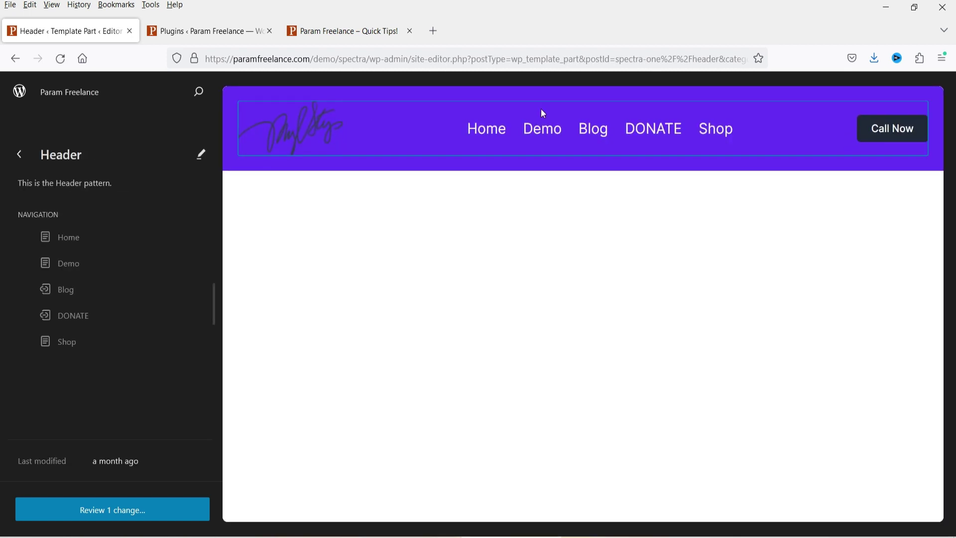
Step: Edit the Header with List View and Settings open, expanding Group and Row to Image, Navigation, Buttons
click(200, 158)
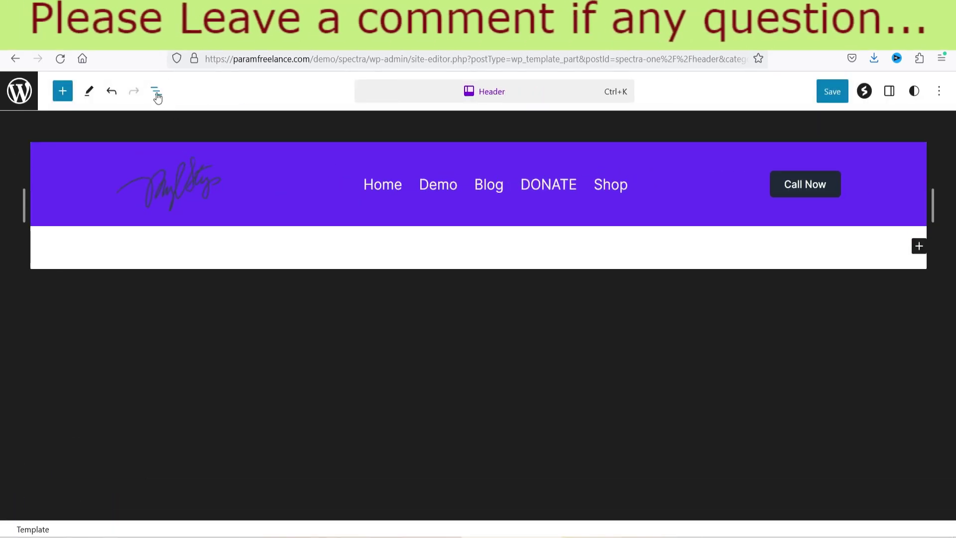
click(157, 97)
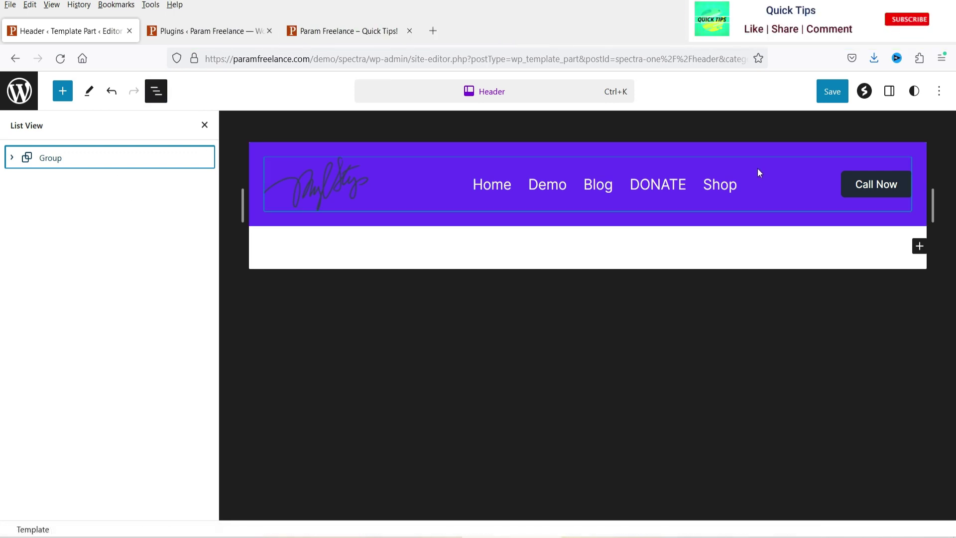
click(890, 91)
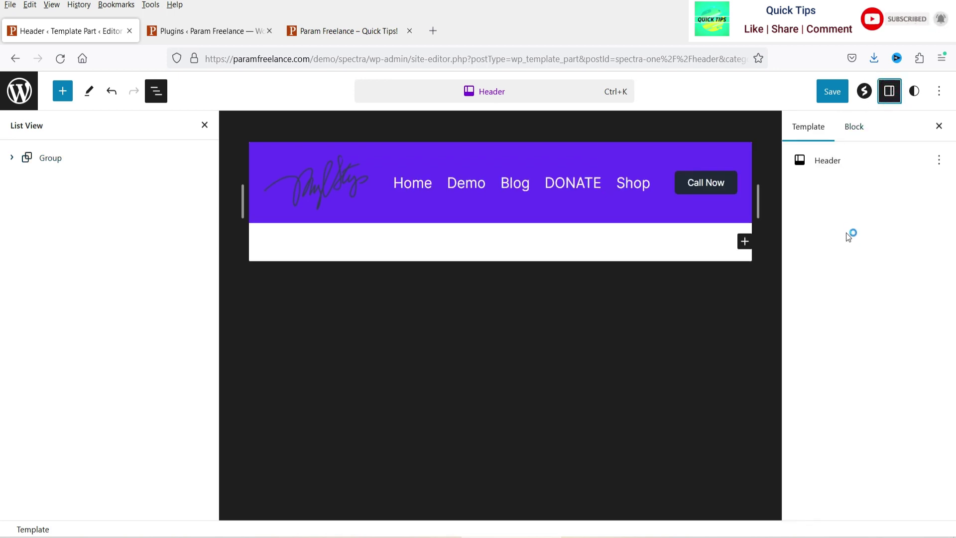
click(13, 160)
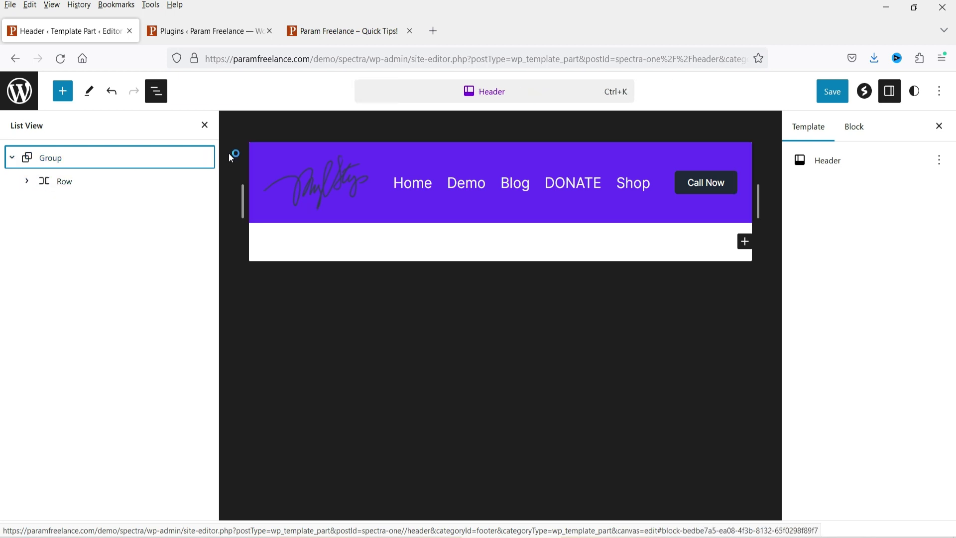
click(27, 183)
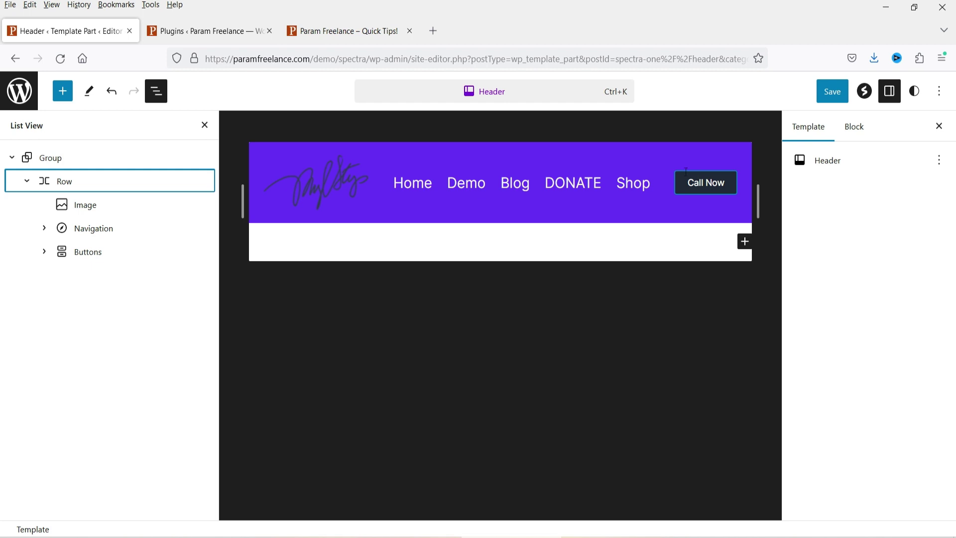
Step: Set the header Group's background colour to the dark Heading swatch #1F2937
click(62, 159)
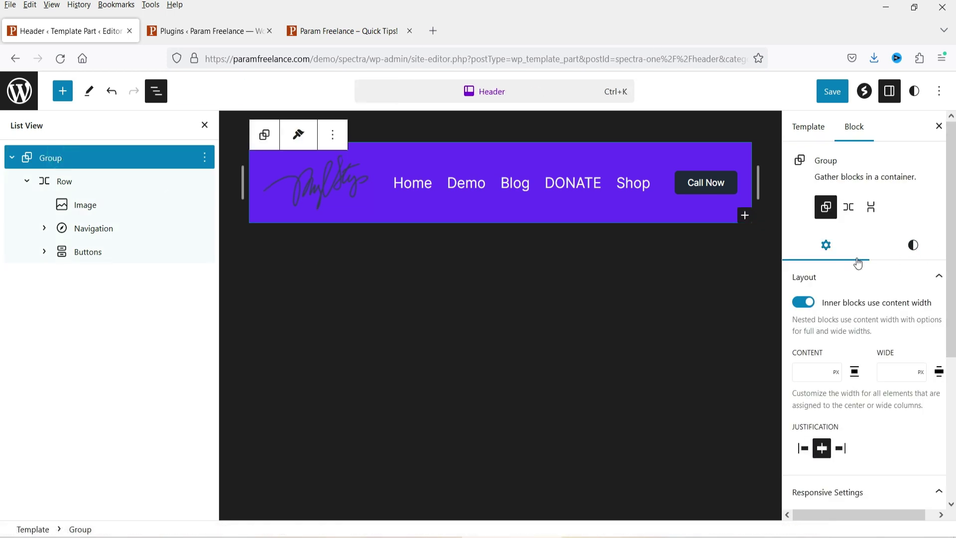
click(909, 254)
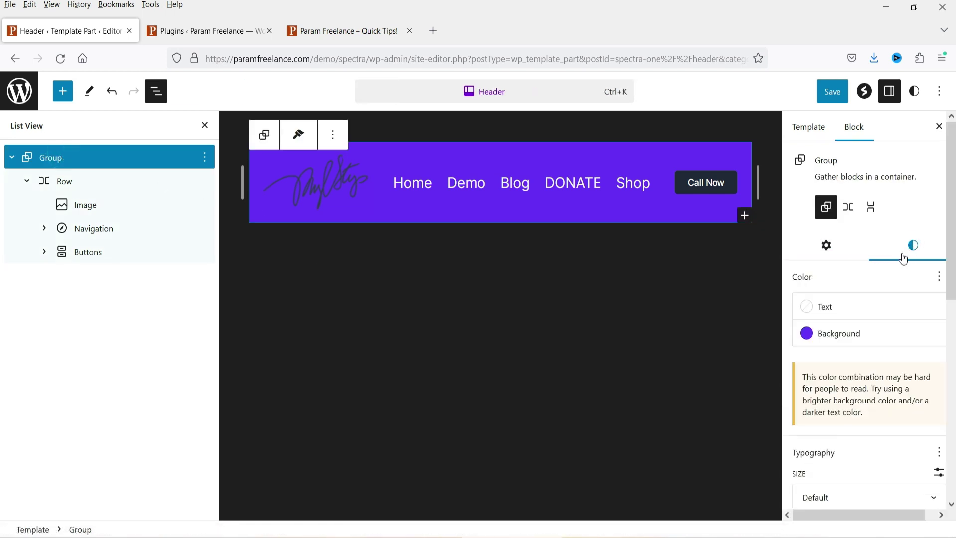
click(810, 342)
click(677, 236)
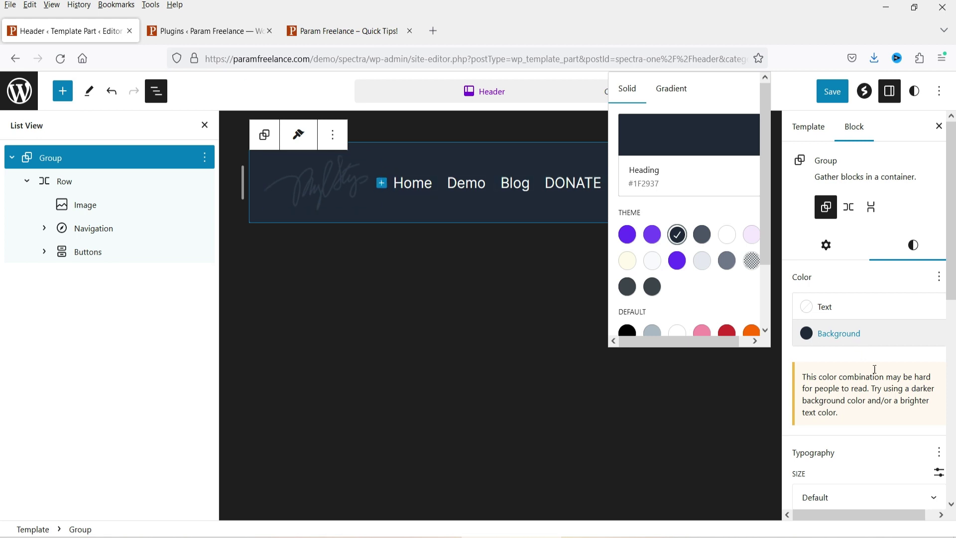
click(862, 358)
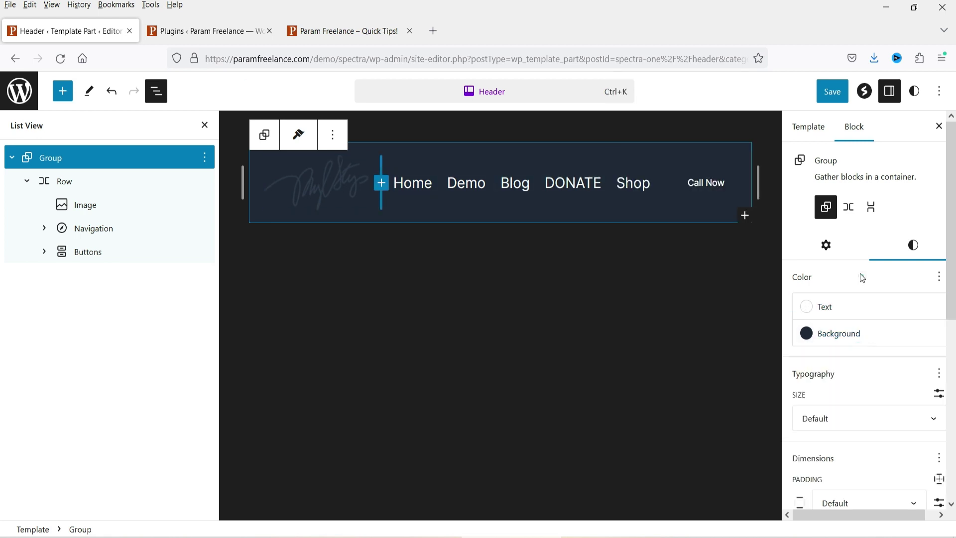
Step: Keep the Group's inner blocks using content width and select the Row inside it
click(824, 246)
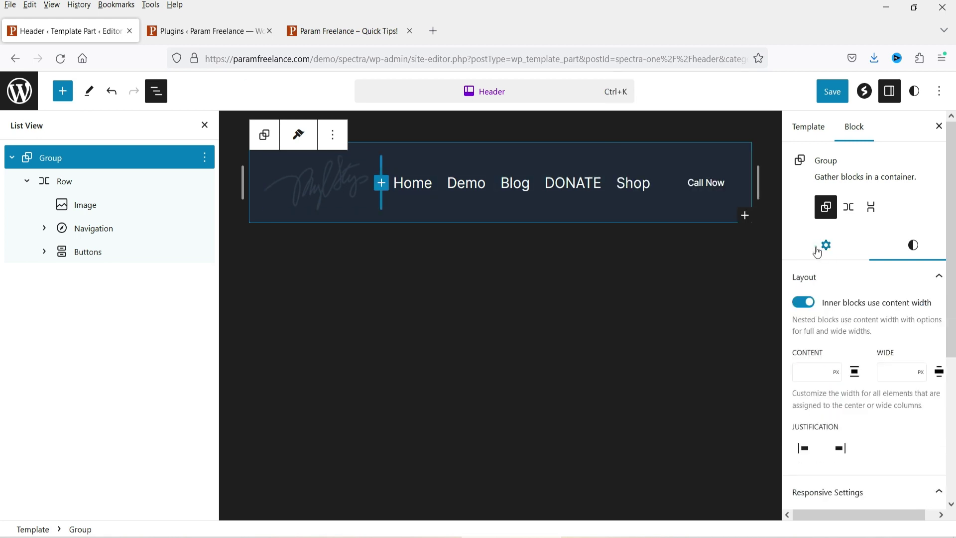
click(804, 305)
click(805, 309)
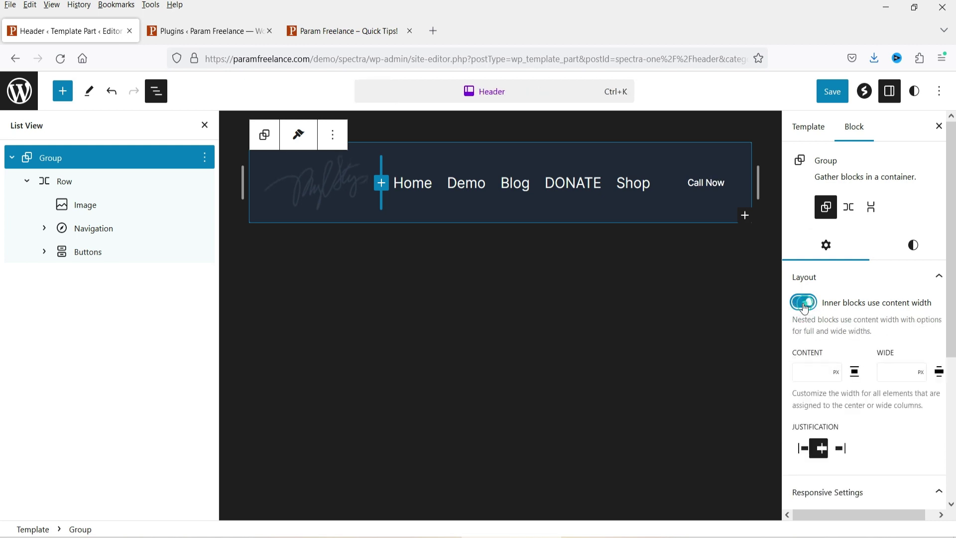
scroll(911, 331, down, 3)
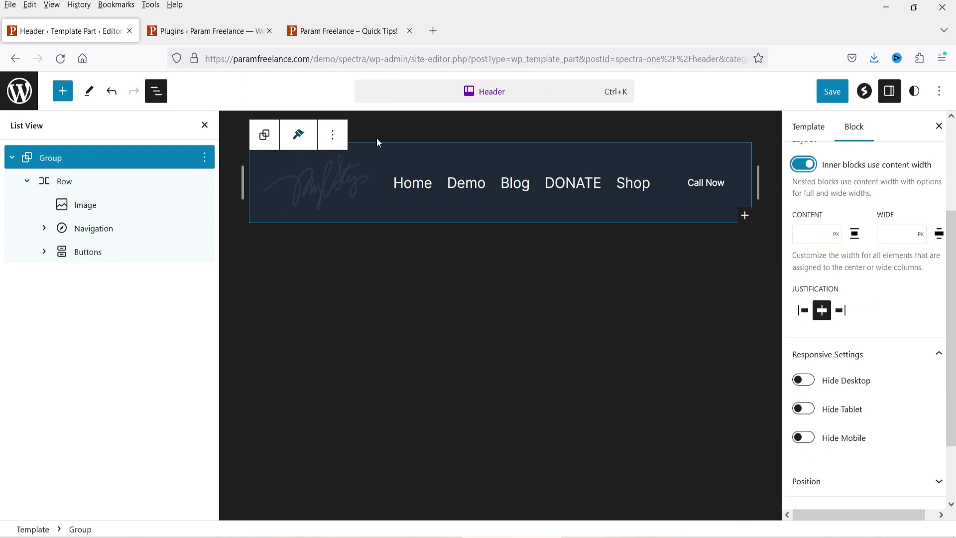
click(45, 181)
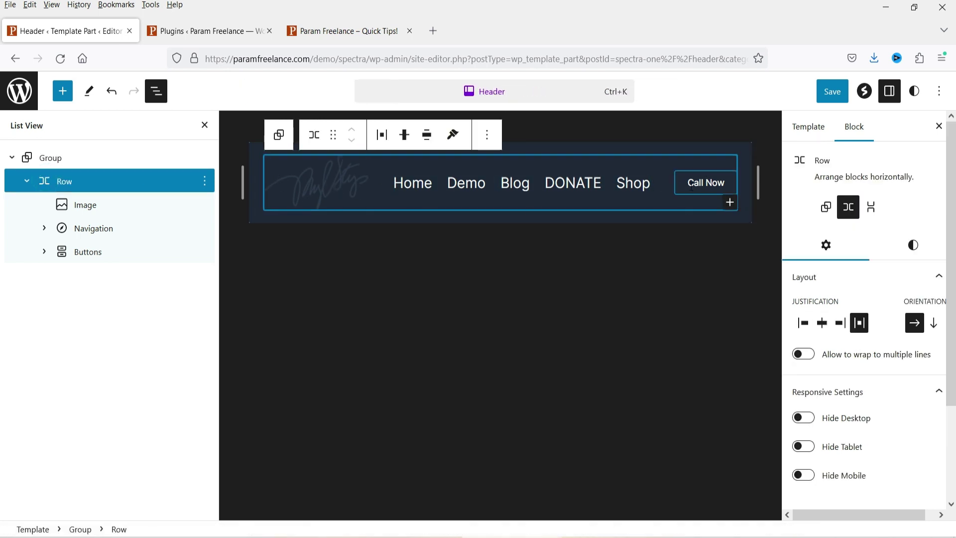
Step: Replace the header logo with an upload of PARAM-FREELANCE-LOGO-WHITE, then close List View and Settings
click(78, 207)
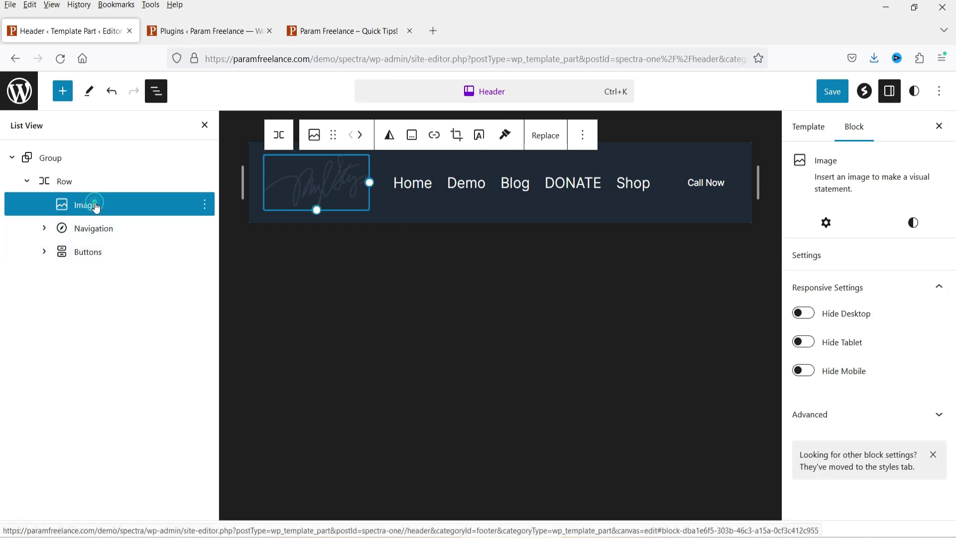
click(300, 184)
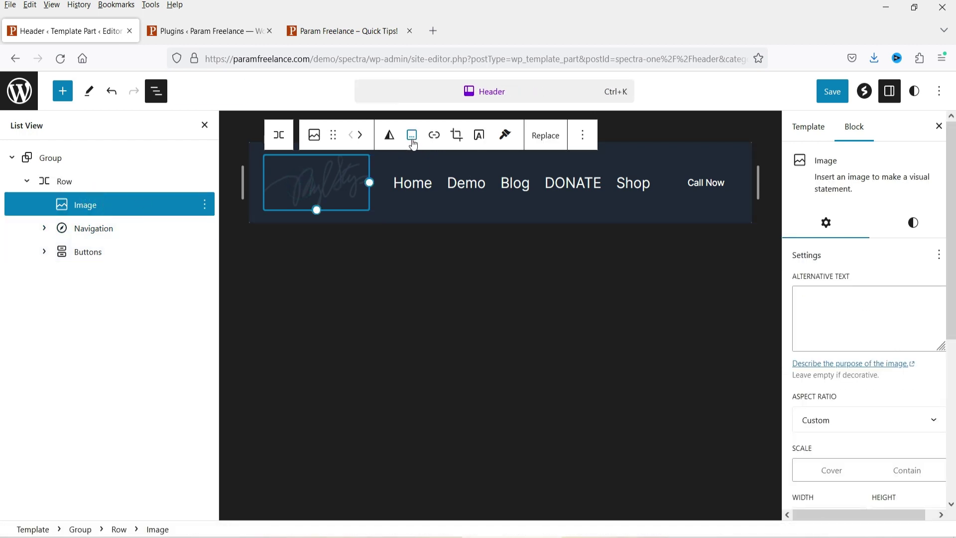
click(542, 139)
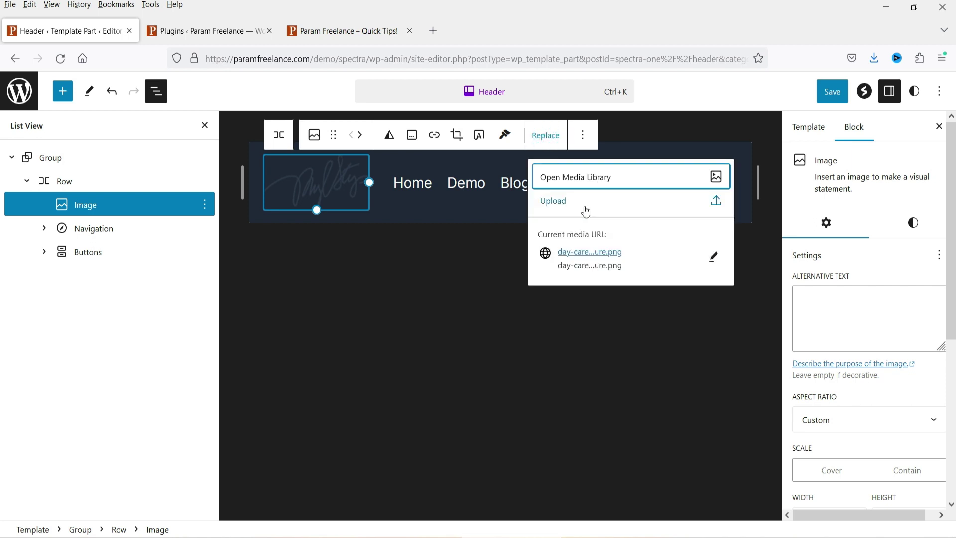
click(568, 205)
click(568, 206)
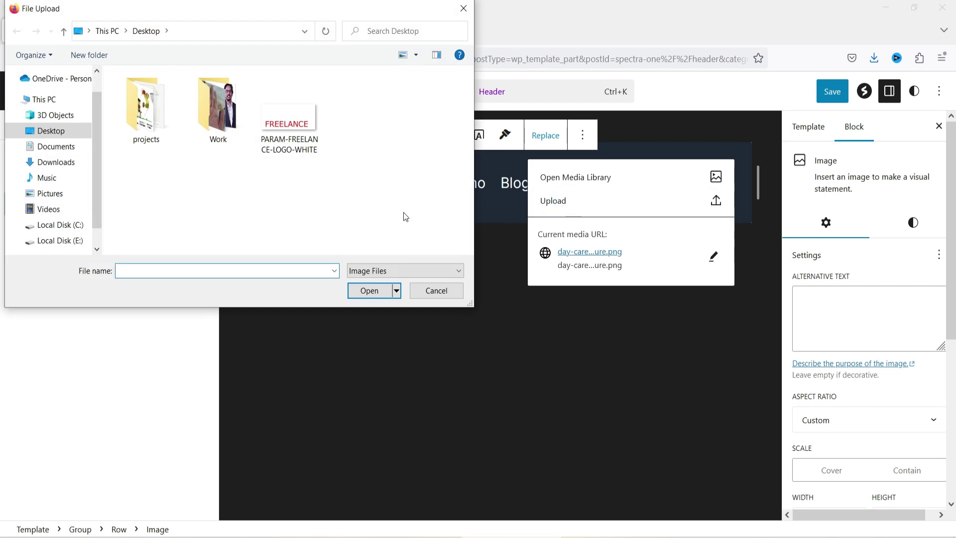
click(277, 126)
click(368, 289)
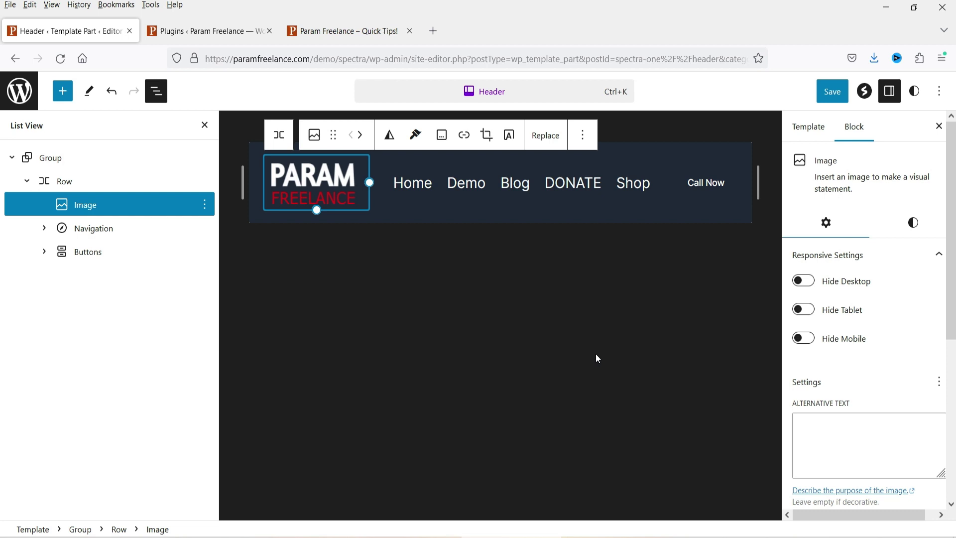
click(204, 126)
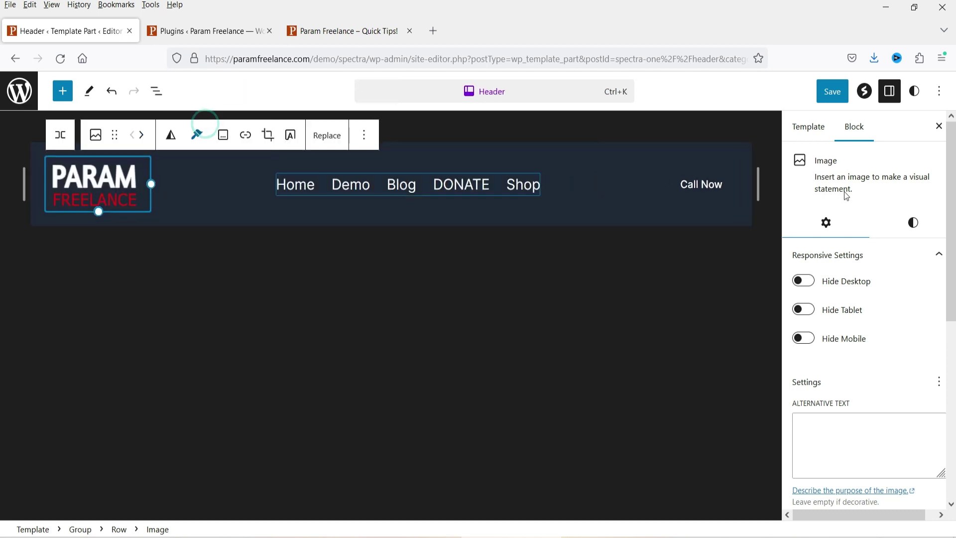
click(939, 126)
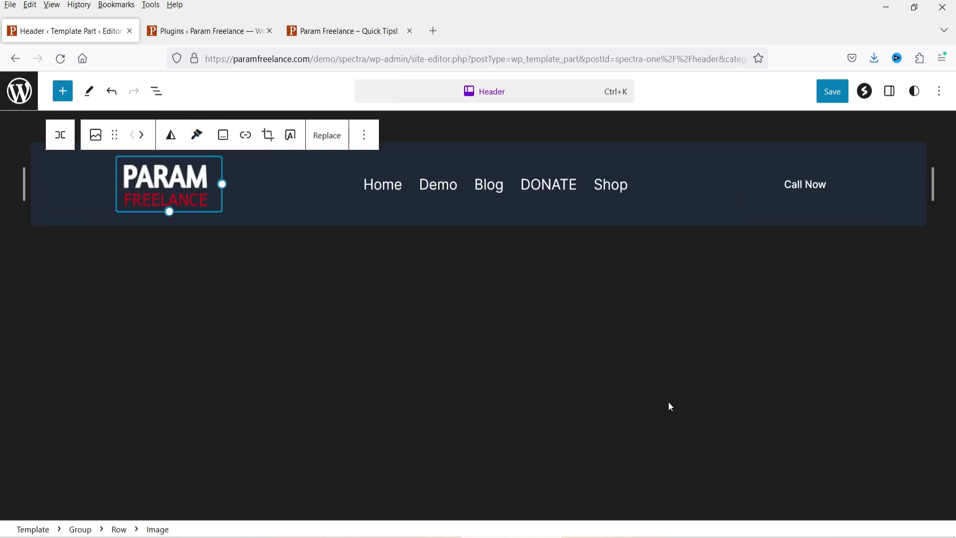
Step: Delete the whole header Group block from List View, leaving an empty paragraph
click(812, 368)
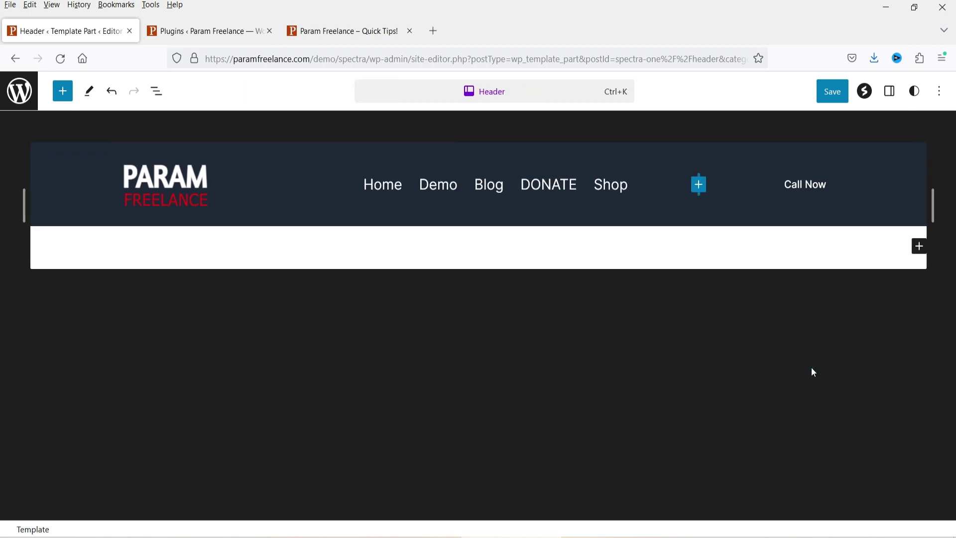
click(157, 92)
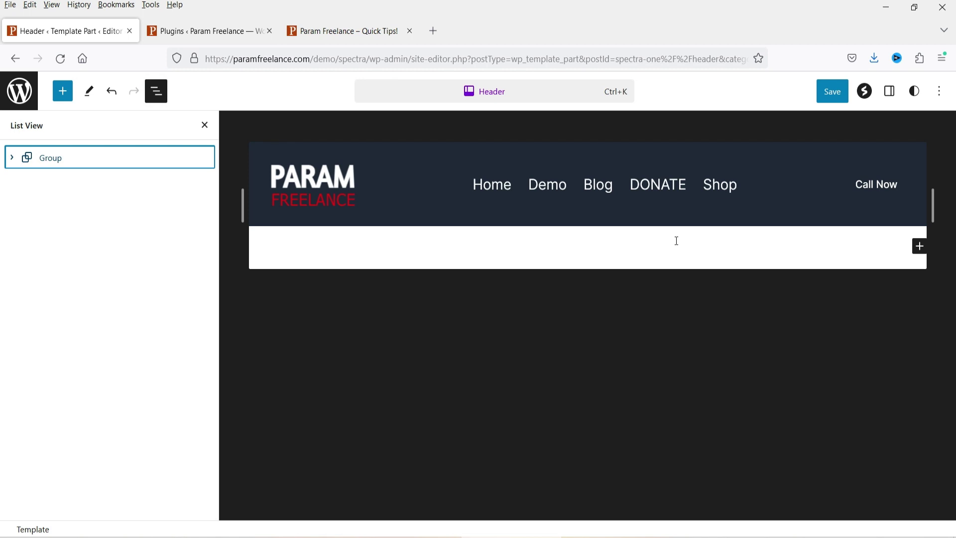
click(204, 157)
click(239, 483)
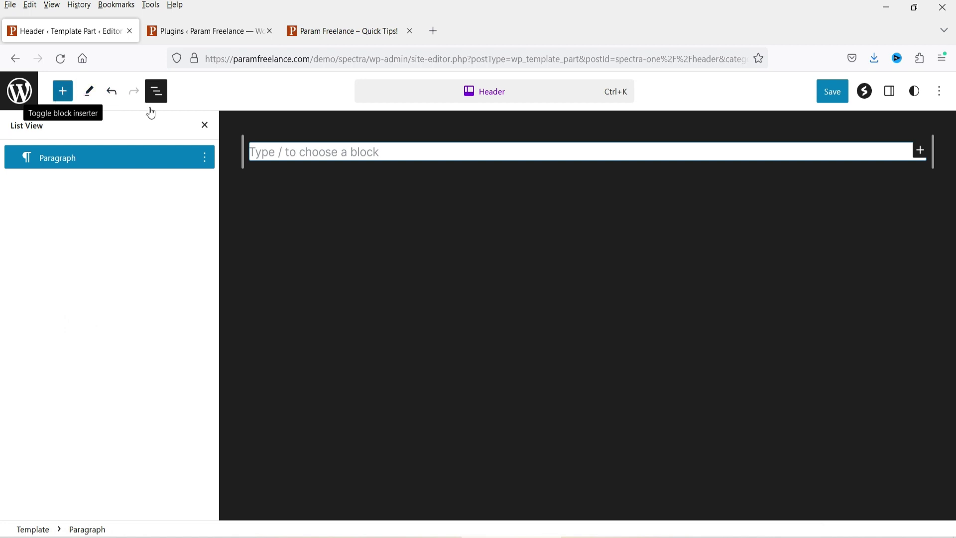
Step: Insert a new Row block into the header, searching the block library for 'row'
click(64, 92)
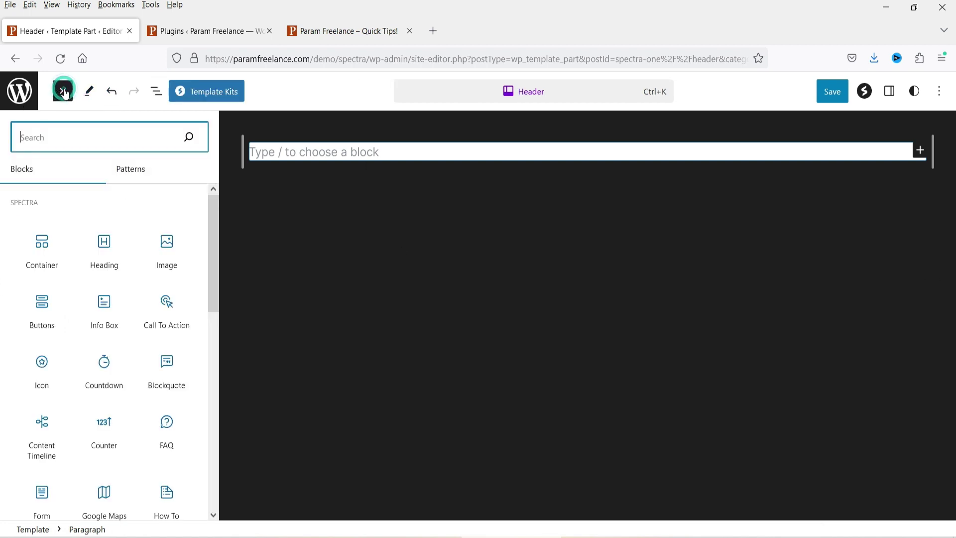
text(row)
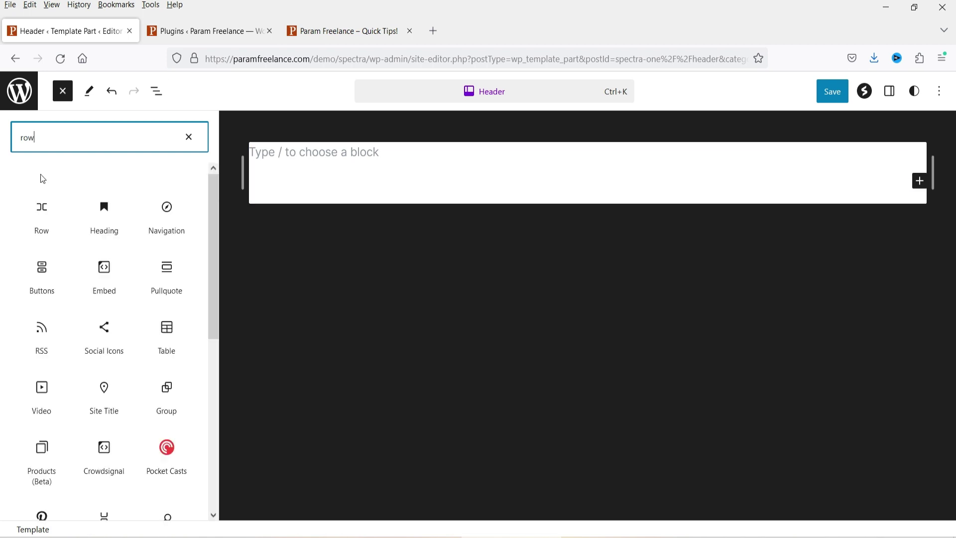
click(38, 208)
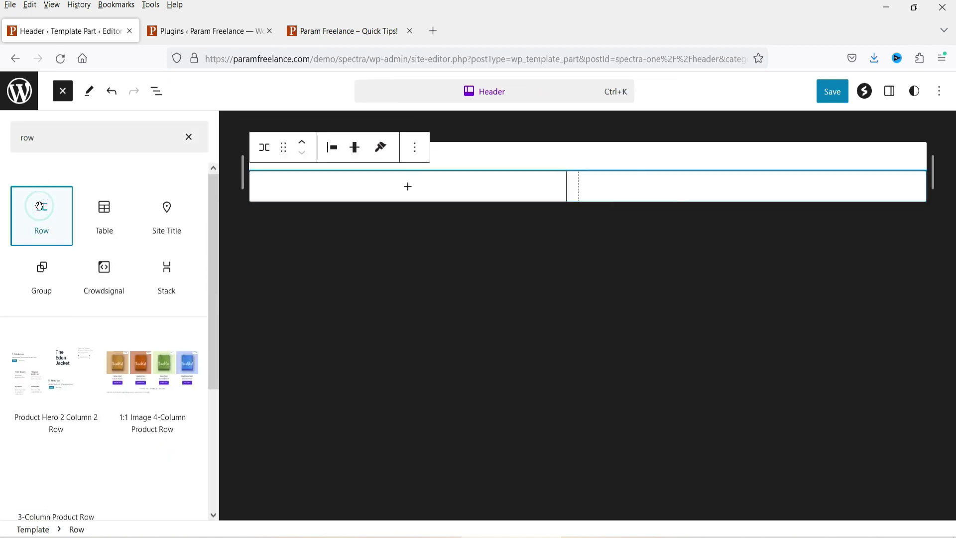
click(641, 153)
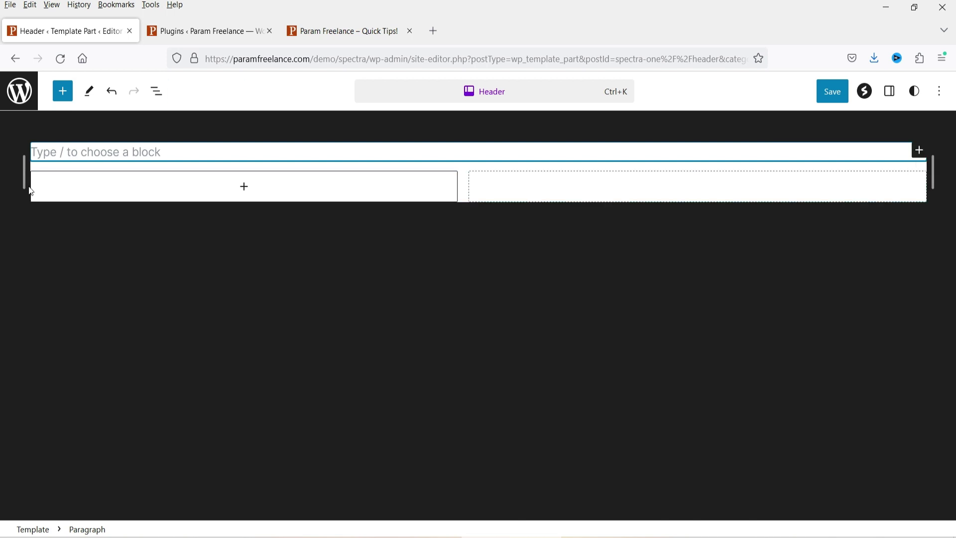
Step: Delete the leftover empty Paragraph block from List View
click(165, 98)
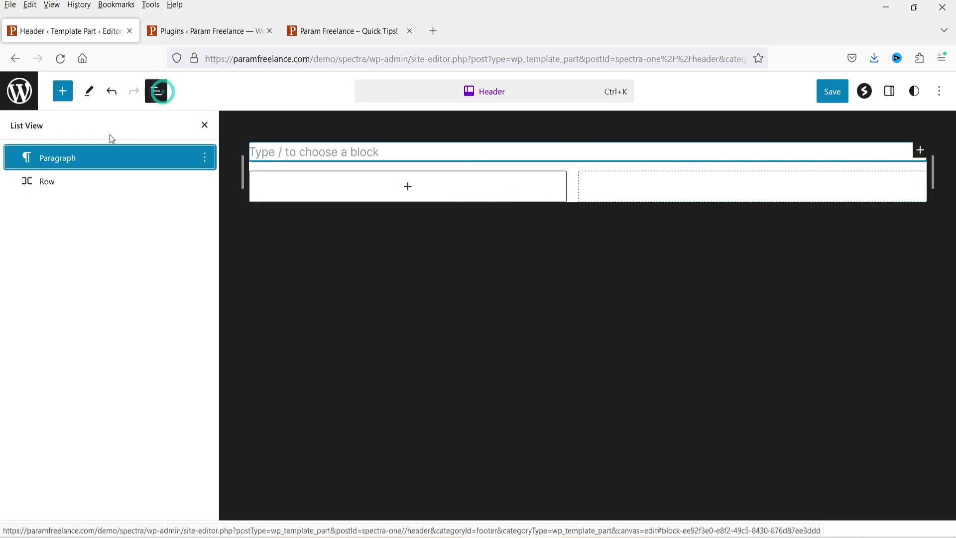
click(207, 158)
click(244, 506)
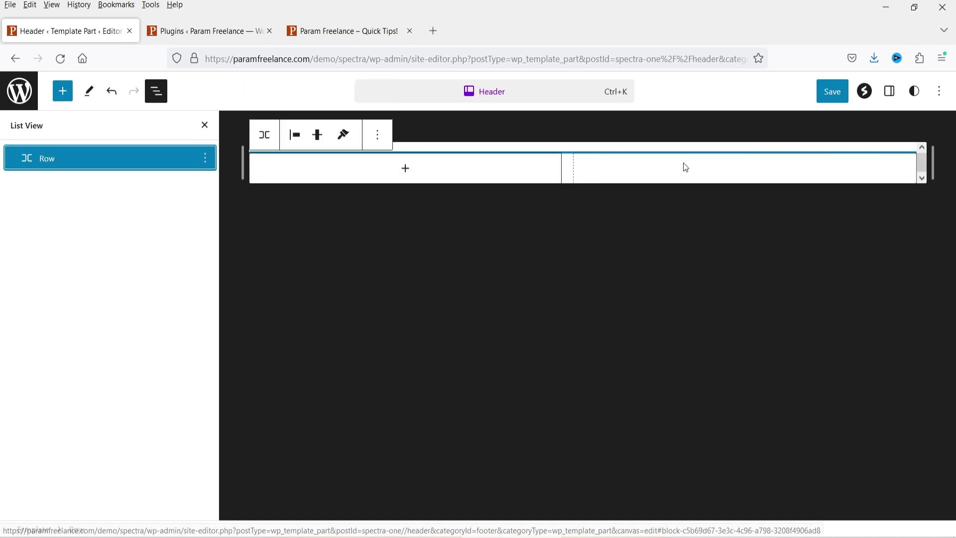
Step: Insert an Image block in the Row showing the PARAM FREELANCE logo from the Media Library
click(406, 169)
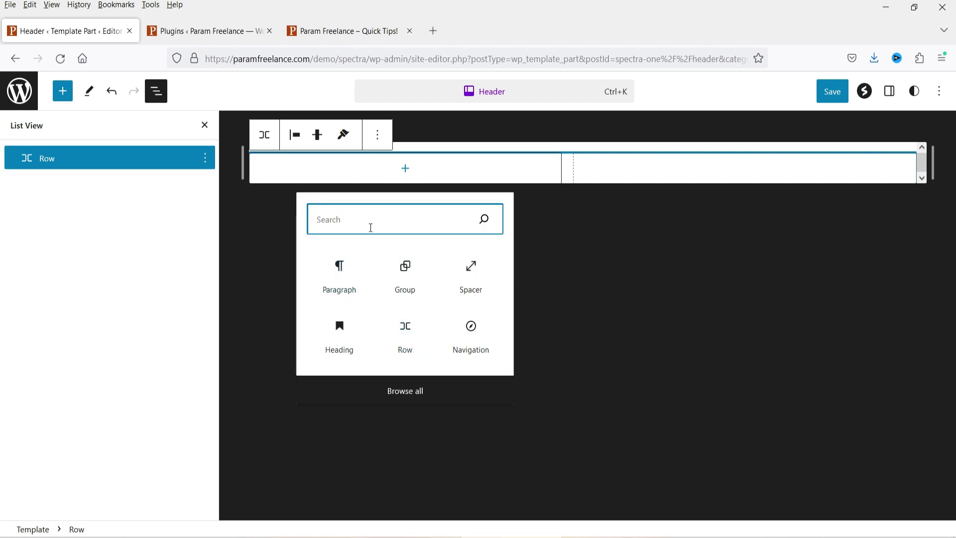
text(image)
click(333, 273)
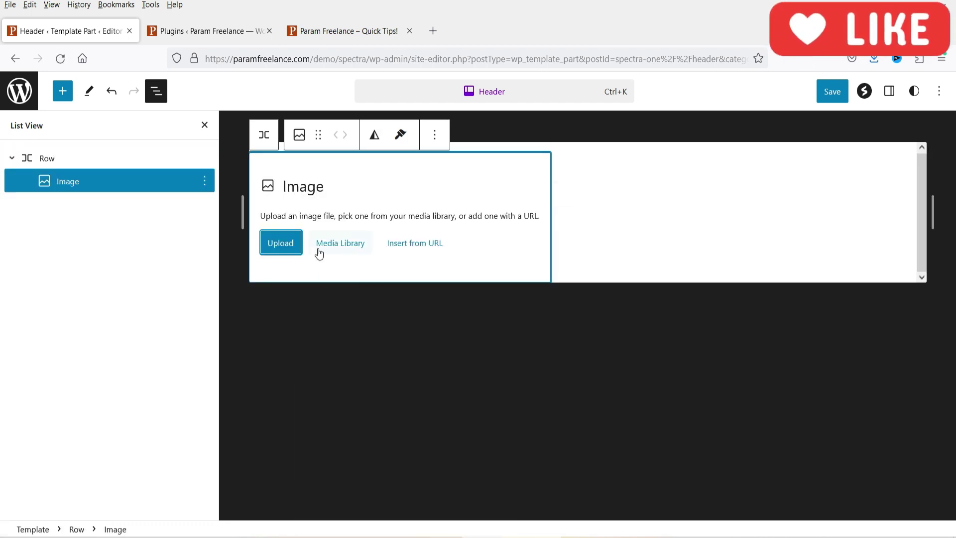
click(361, 244)
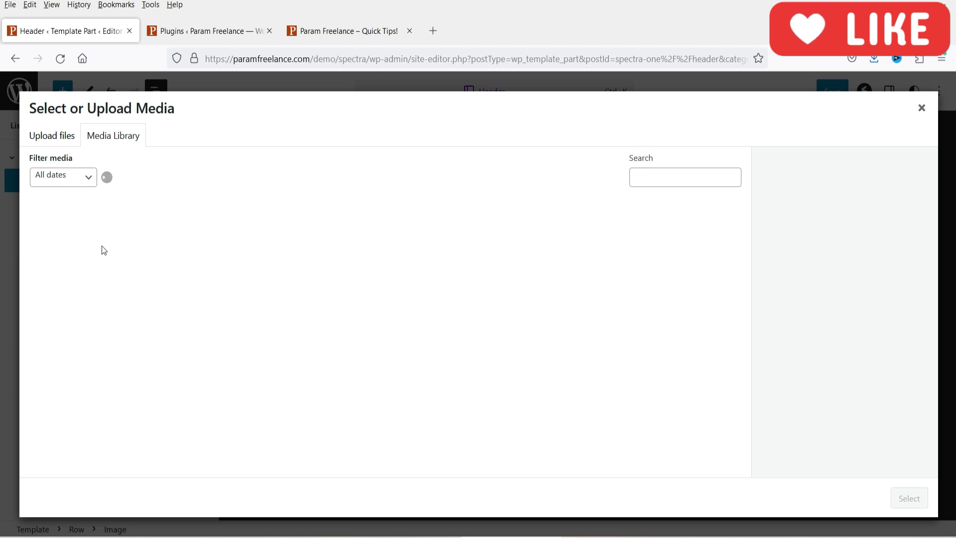
click(48, 232)
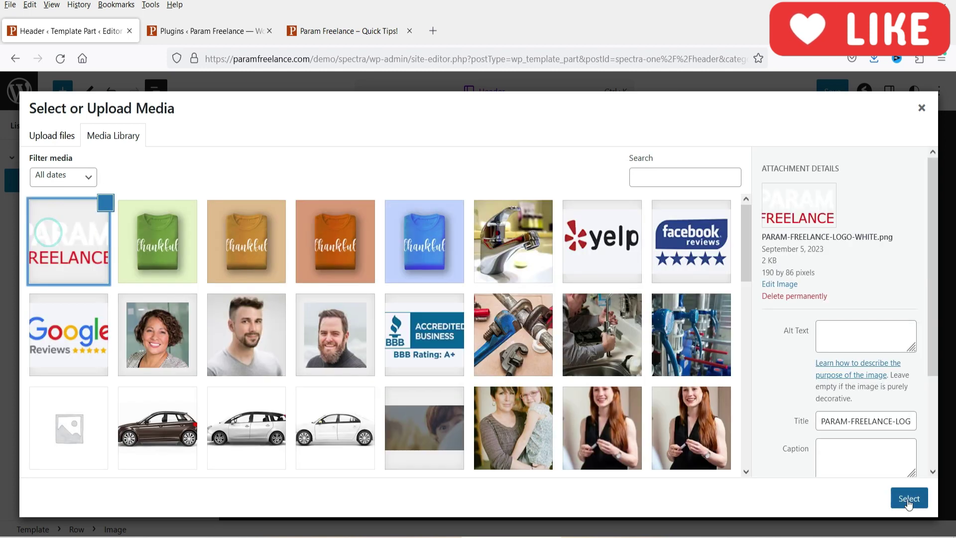
click(909, 499)
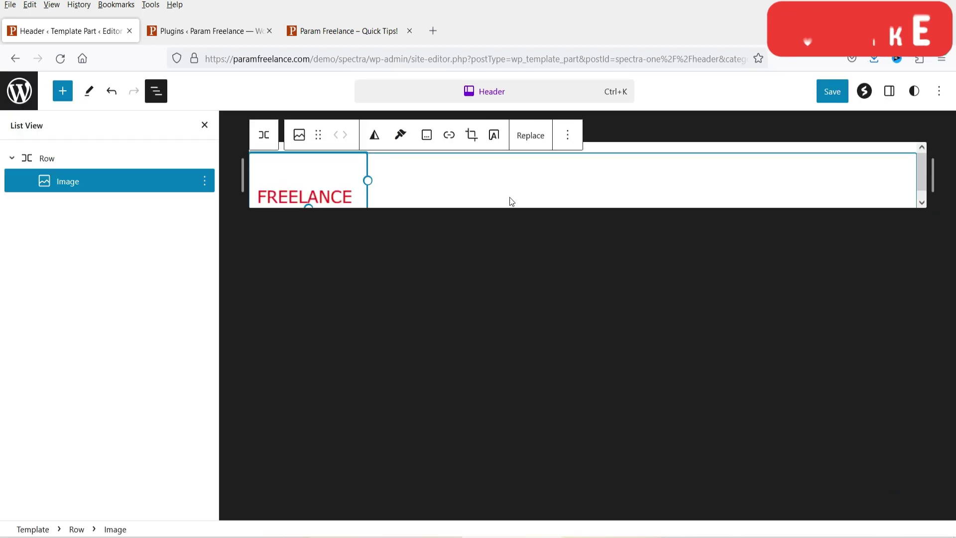
Step: Set the header Row's background to the dark Heading colour #1F2937
click(889, 91)
click(74, 162)
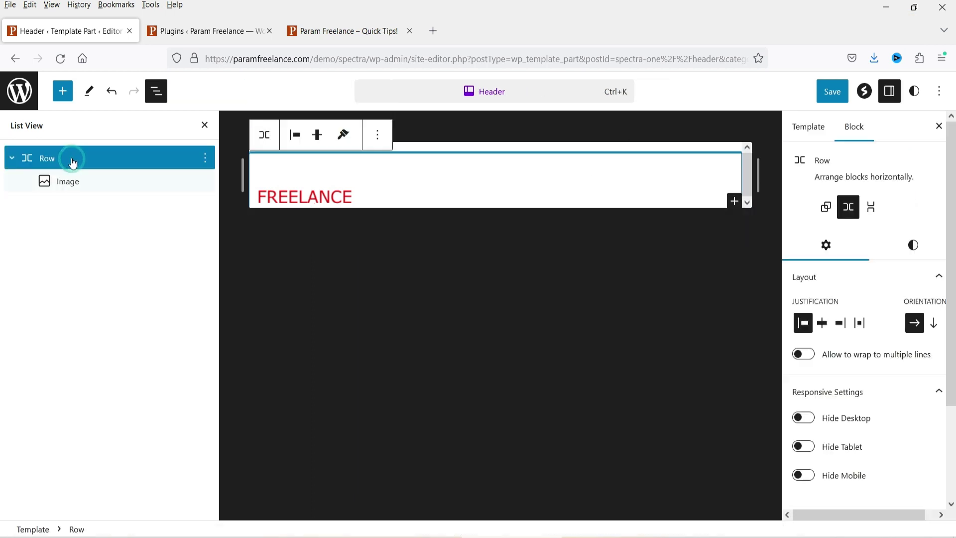
click(911, 246)
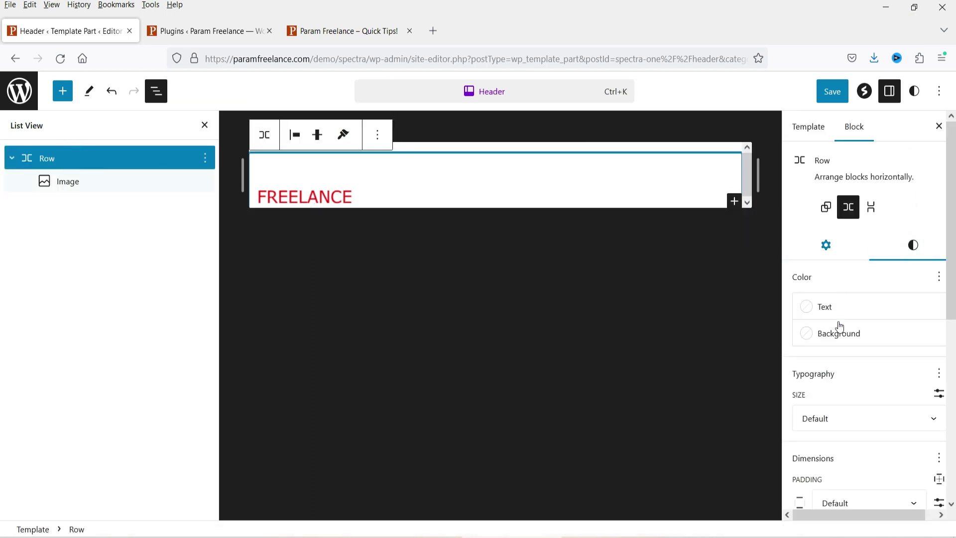
click(835, 343)
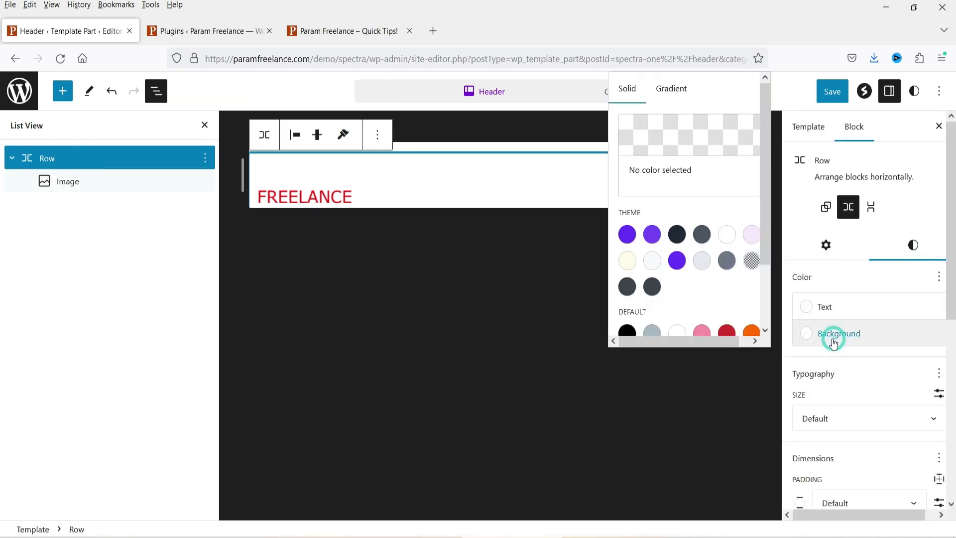
click(677, 236)
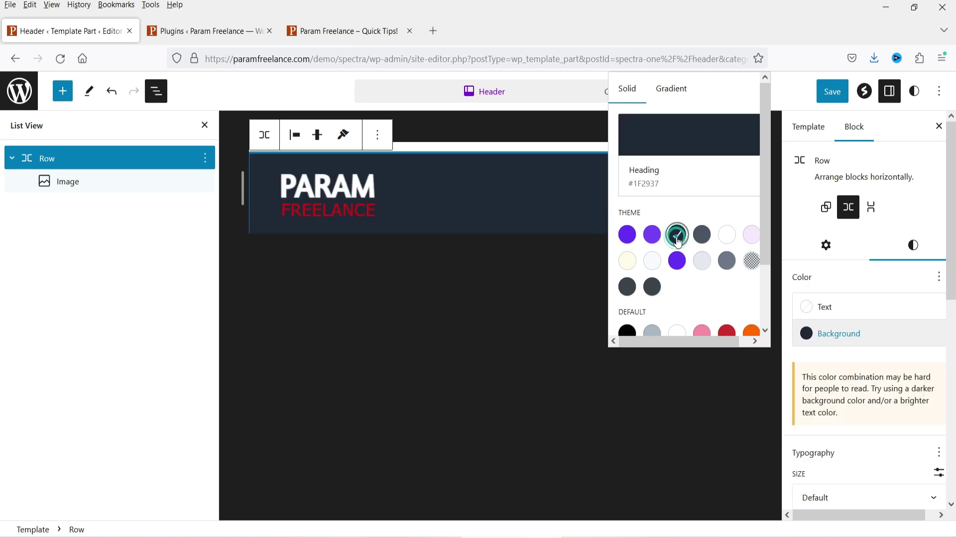
click(72, 327)
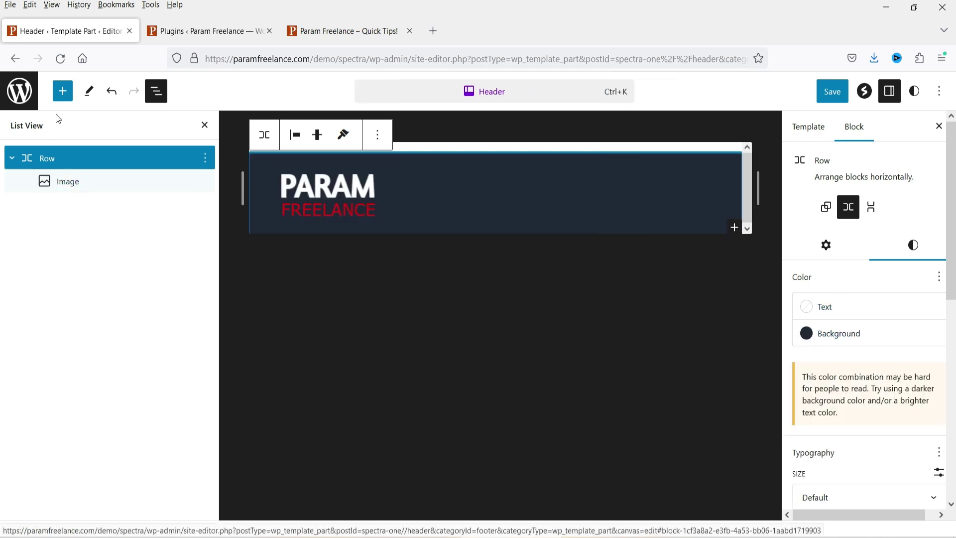
Step: Insert a Social Icons block using the 'soci' search and add a Twitter icon to it
click(63, 92)
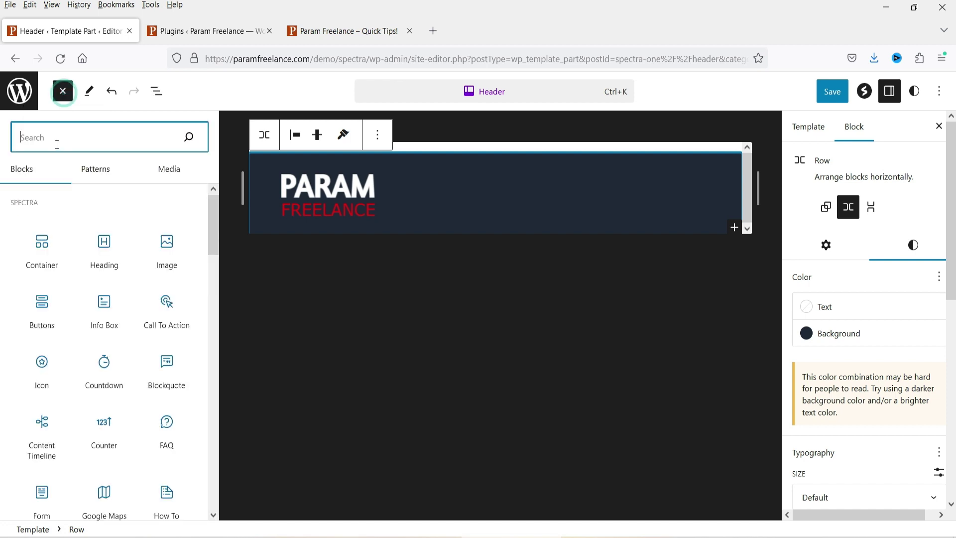
text(soci)
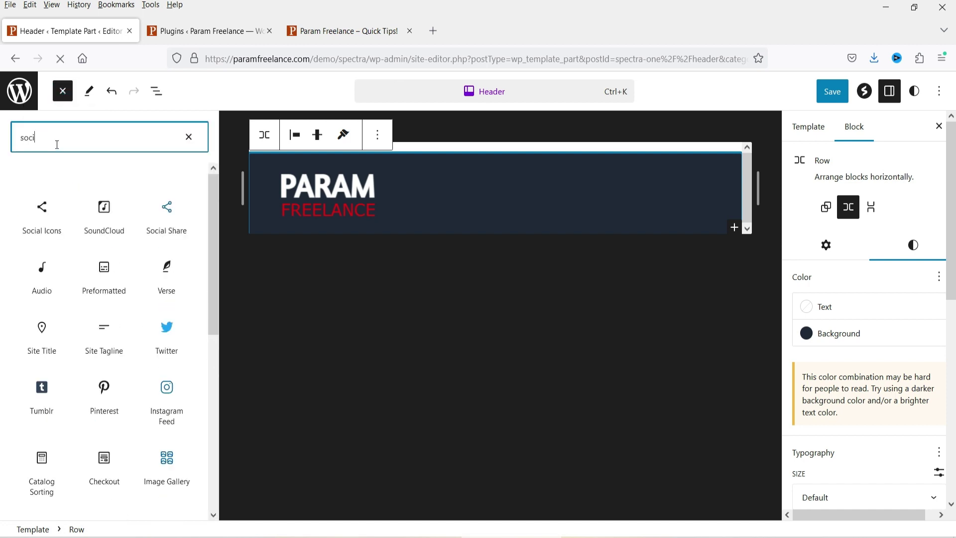
click(42, 228)
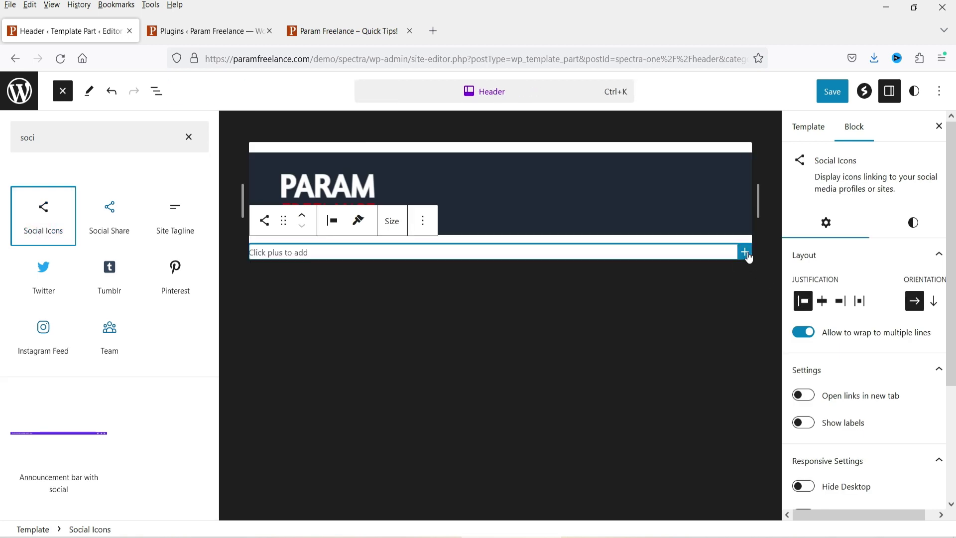
click(746, 252)
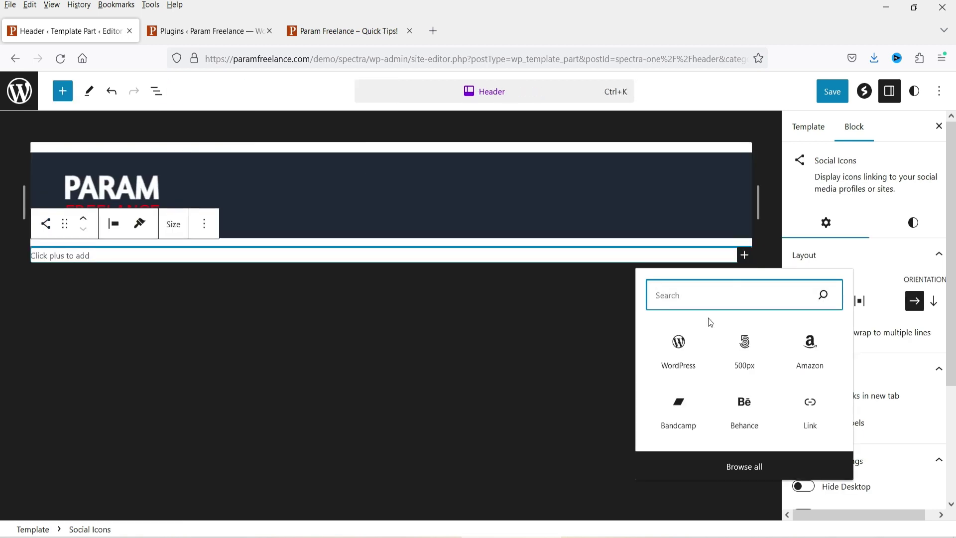
text(tw)
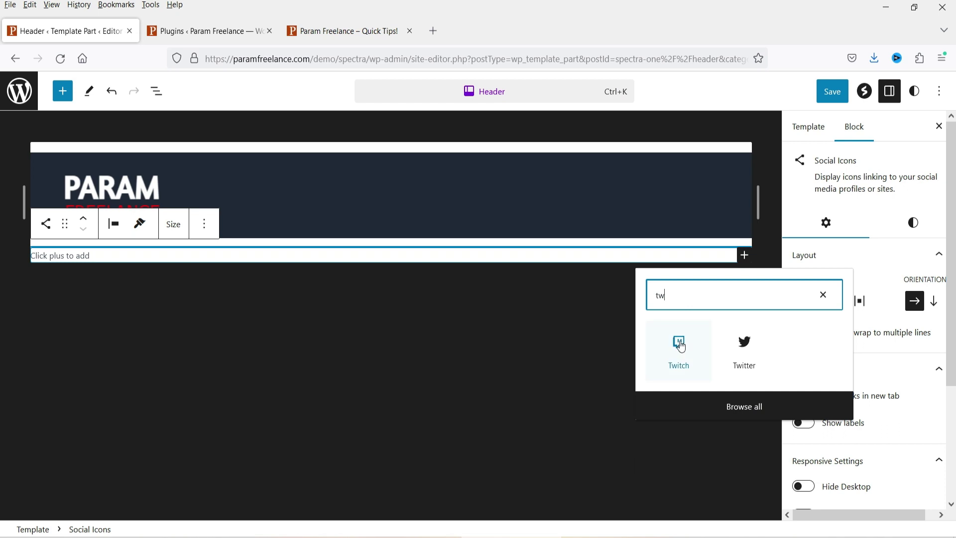
click(737, 352)
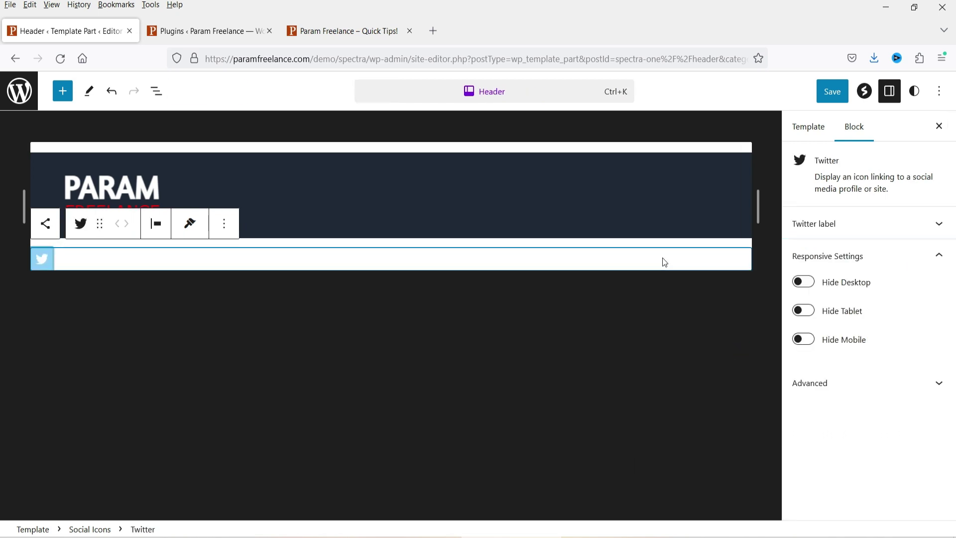
Step: Add Facebook and YouTube icons after Twitter in the Social Icons set
click(420, 258)
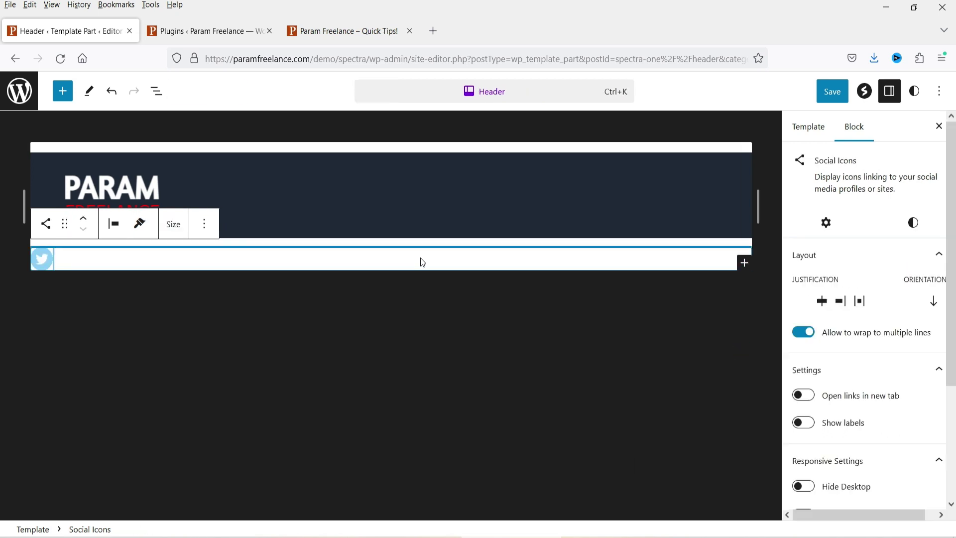
click(744, 263)
text(face)
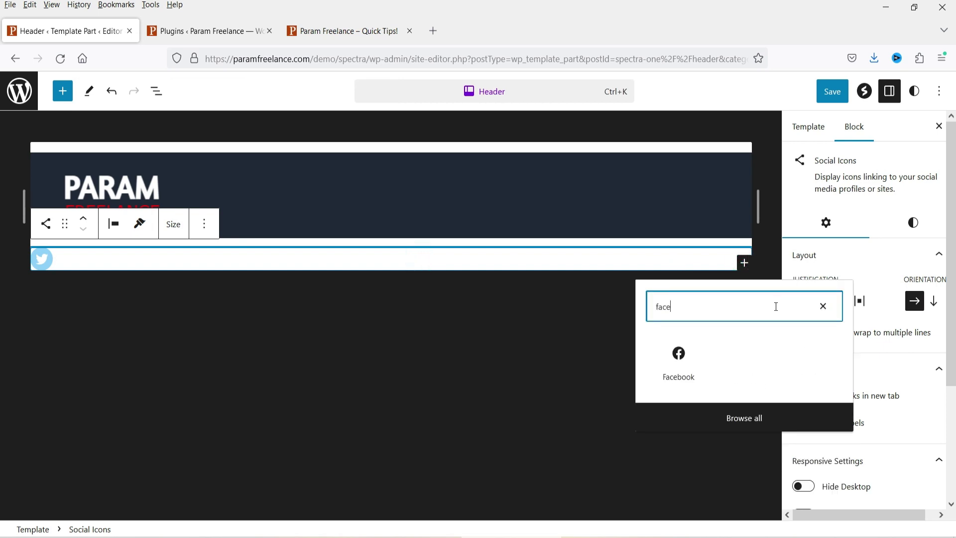
click(681, 356)
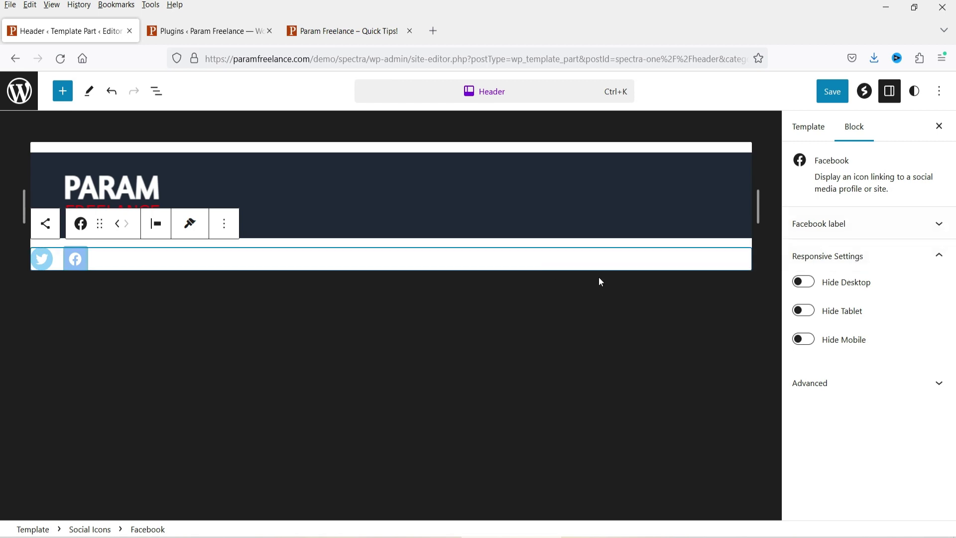
click(746, 267)
click(745, 264)
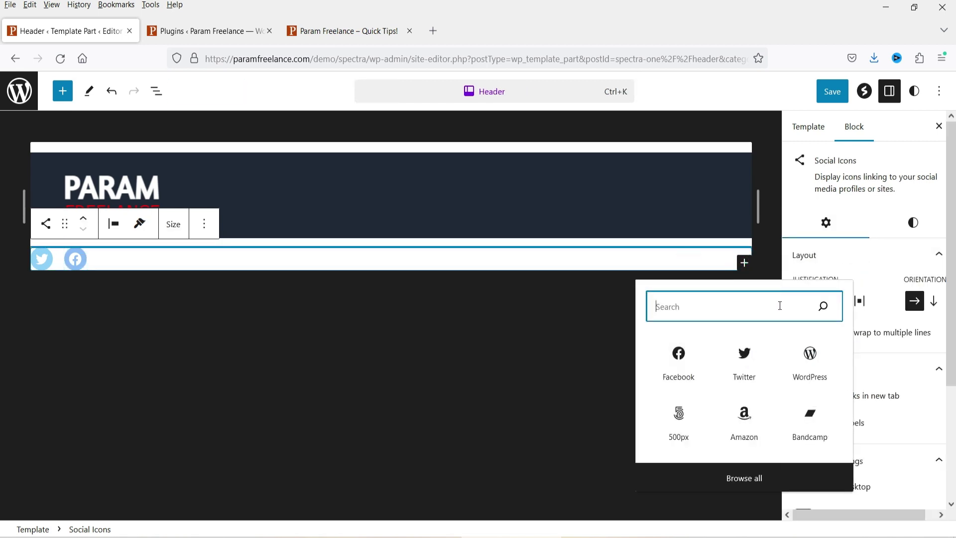
text(yout)
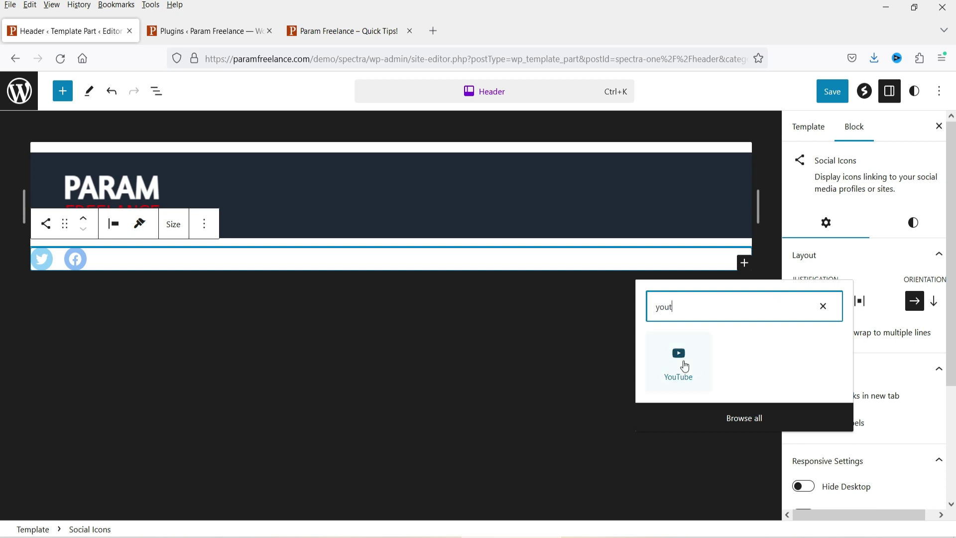
click(684, 364)
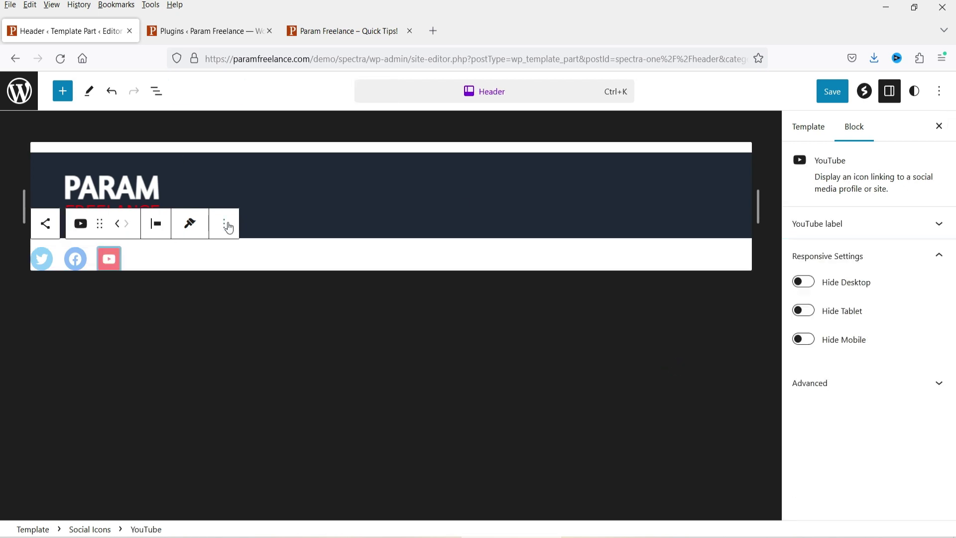
click(292, 170)
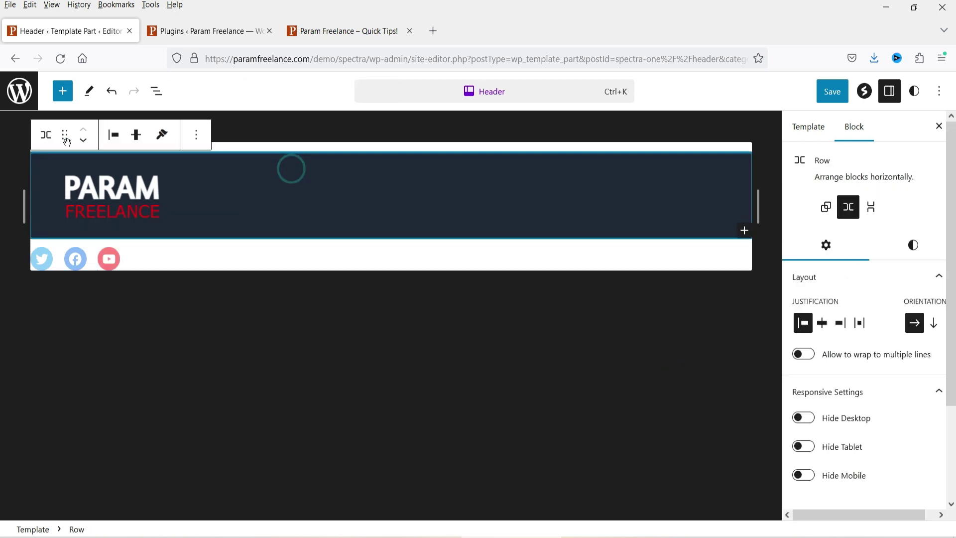
click(157, 91)
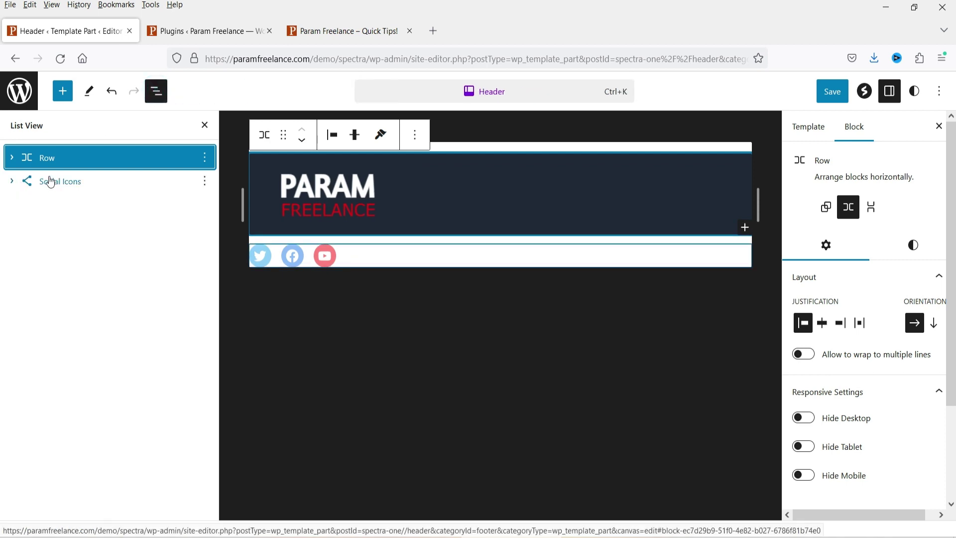
drag(51, 182, 72, 167)
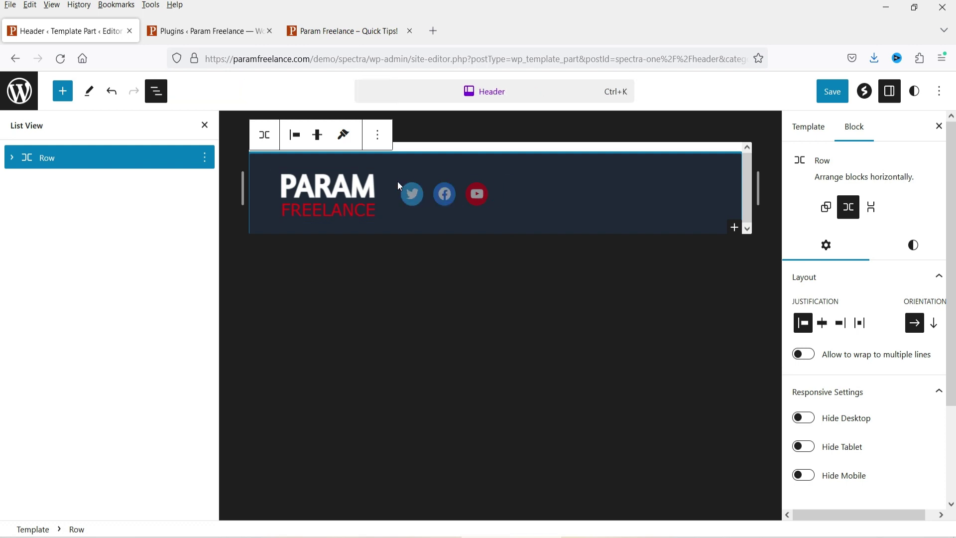
click(409, 191)
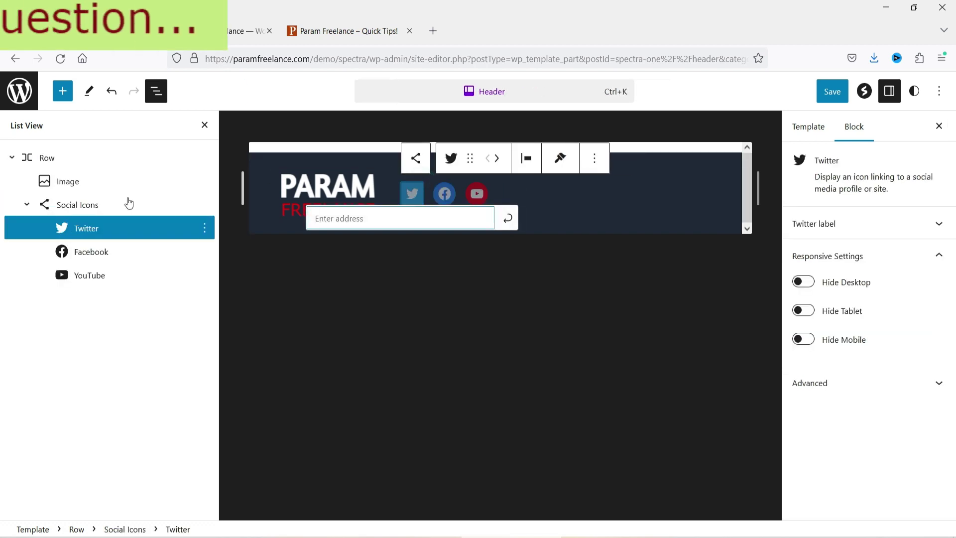
click(87, 209)
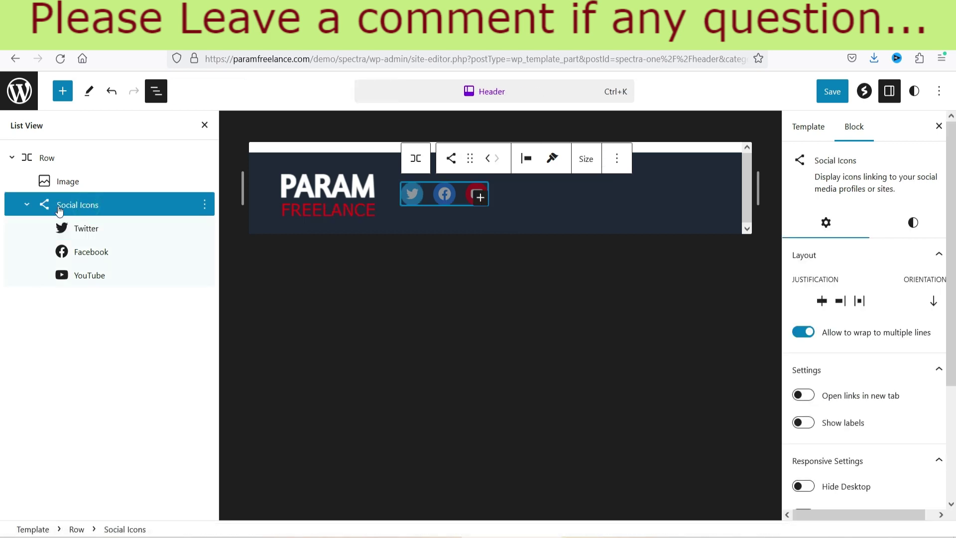
click(826, 306)
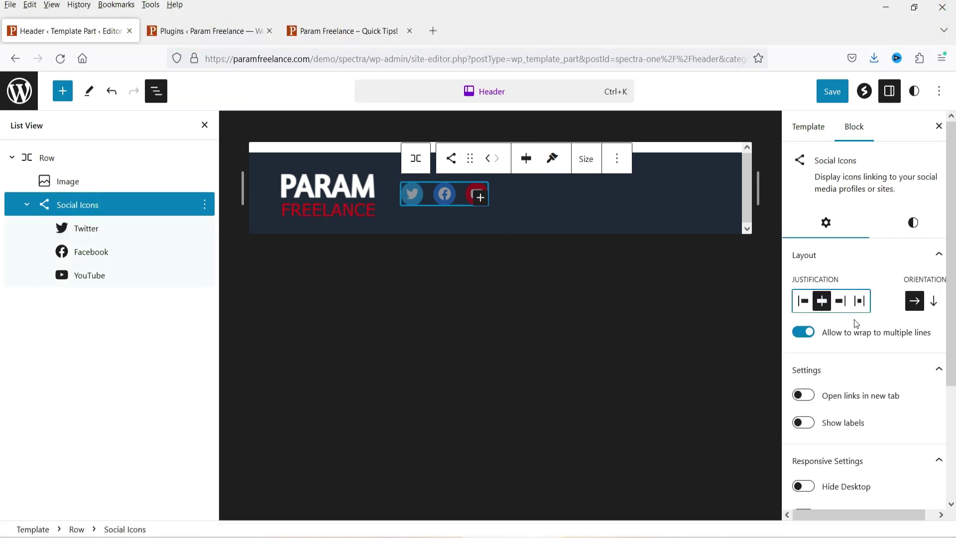
scroll(891, 367, down, 3)
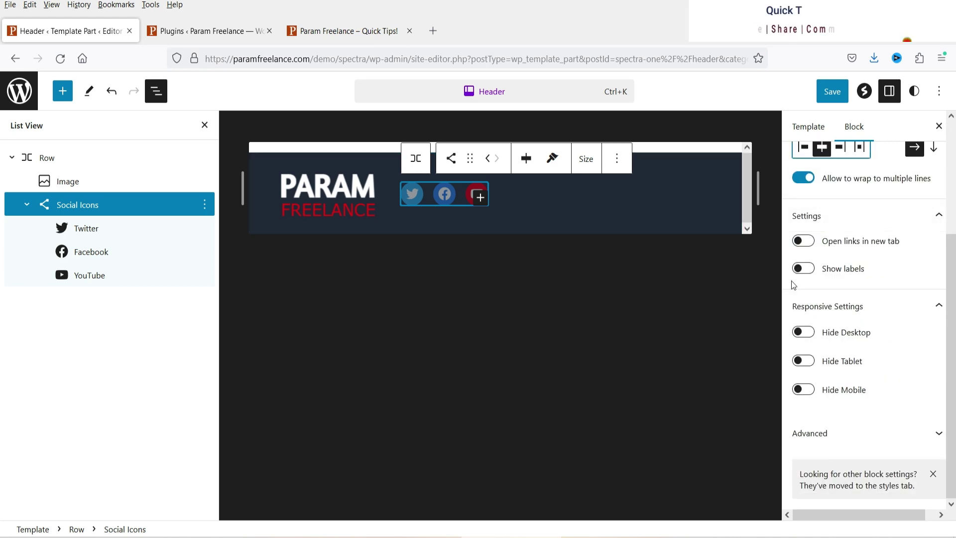
scroll(896, 309, up, 3)
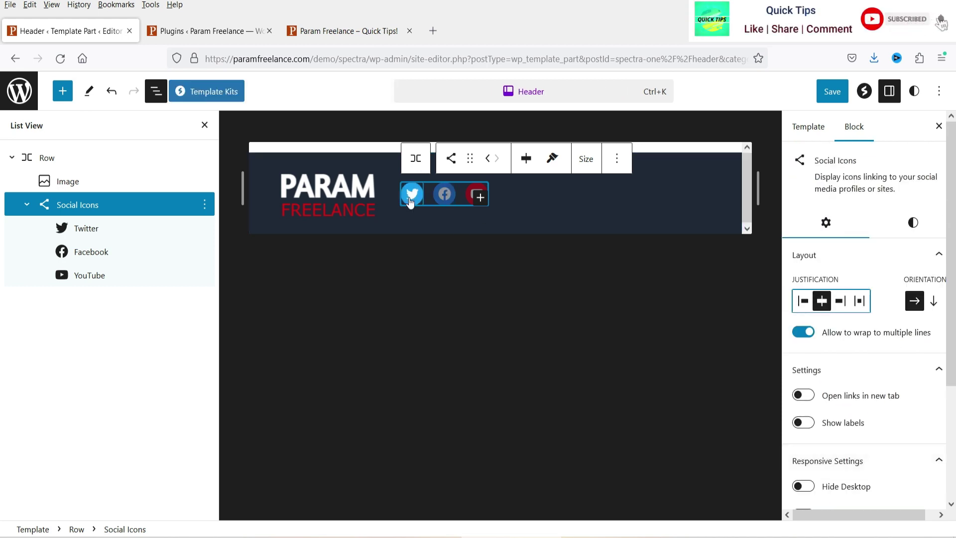
click(93, 230)
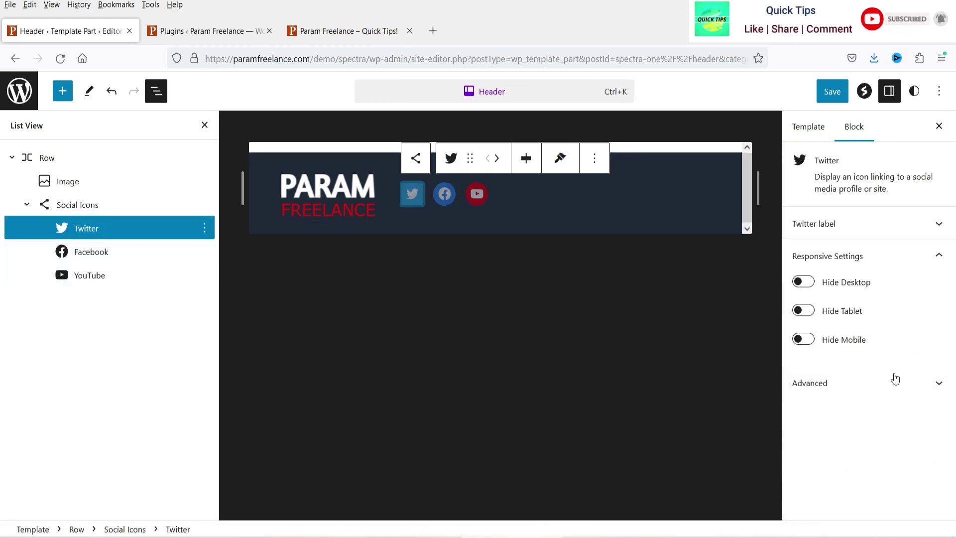
click(854, 225)
click(828, 268)
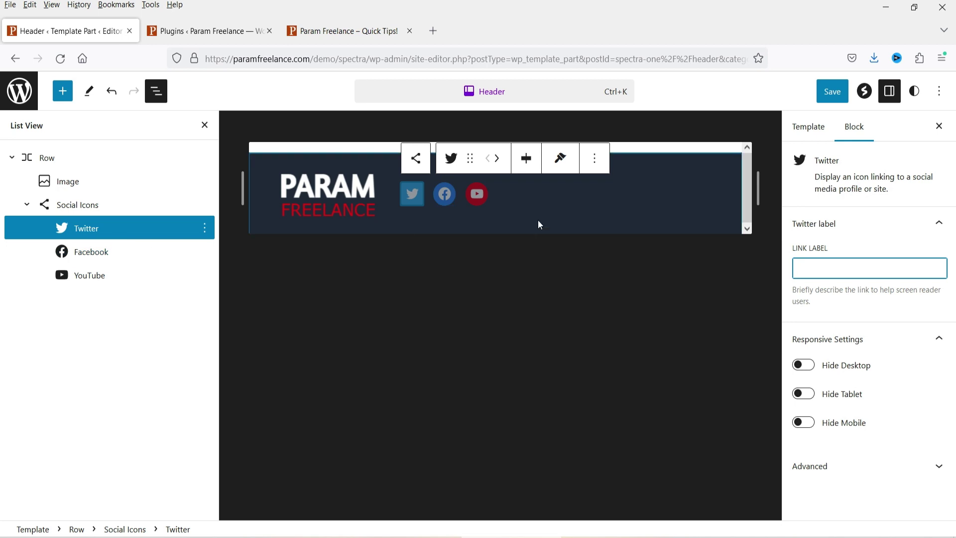
click(416, 159)
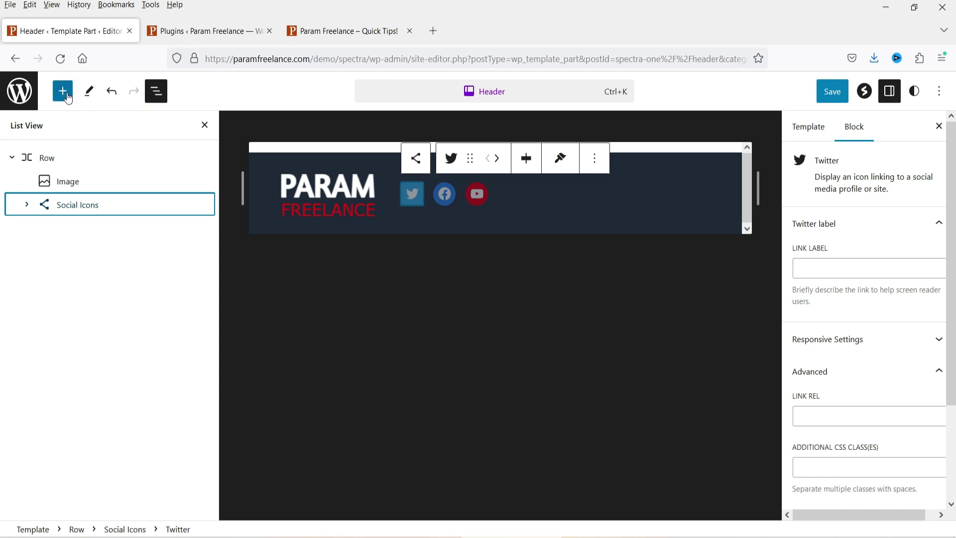
click(546, 193)
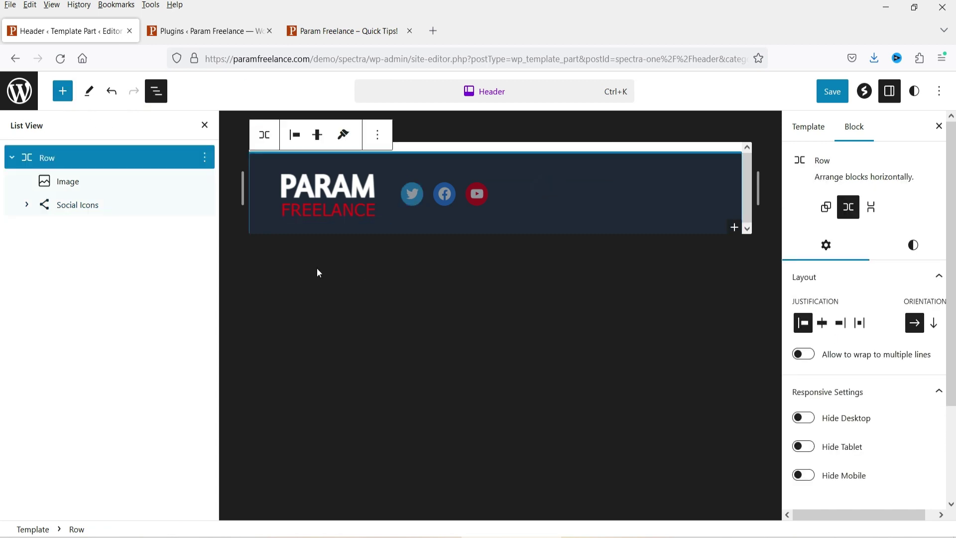
Step: Insert an Icon List block in the header row with a Horizontal layout
click(735, 228)
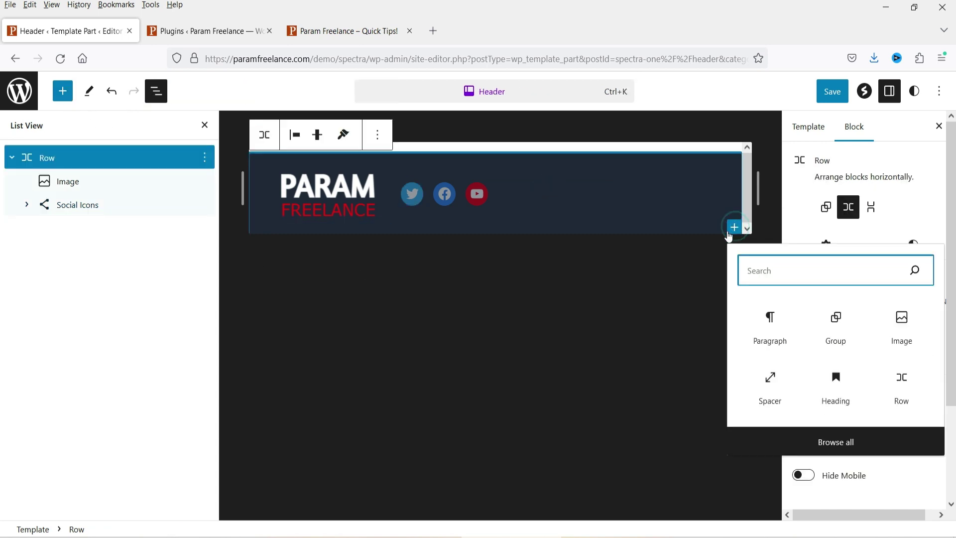
text(icon)
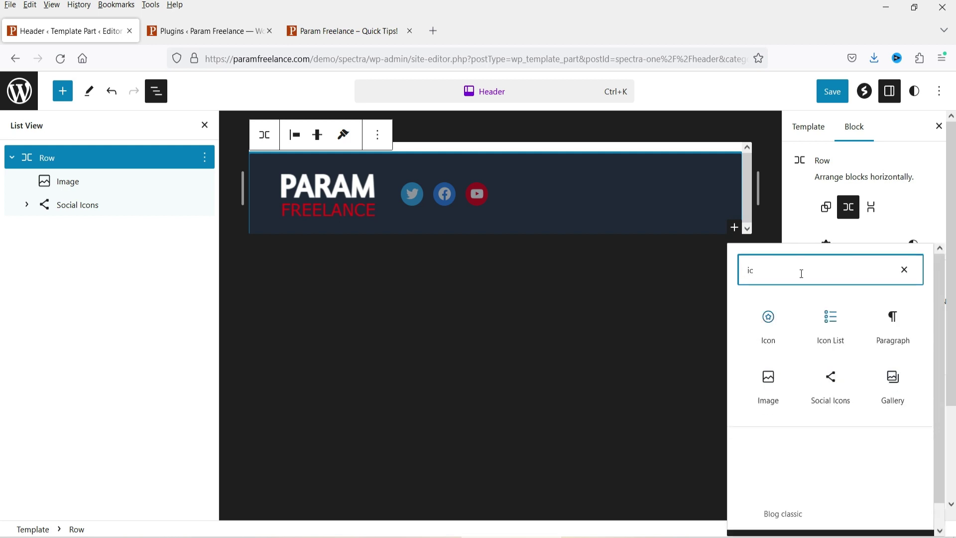
click(834, 333)
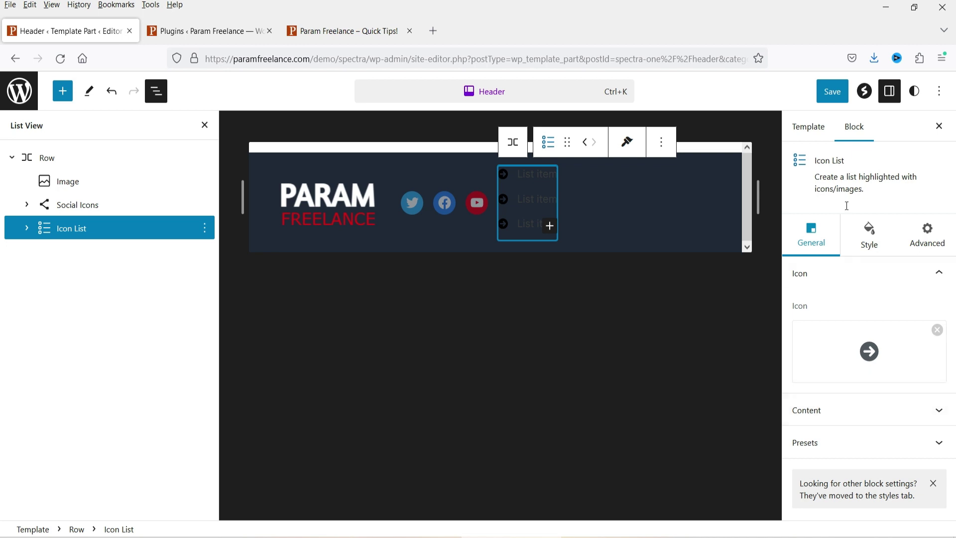
click(939, 413)
scroll(938, 433, down, 2)
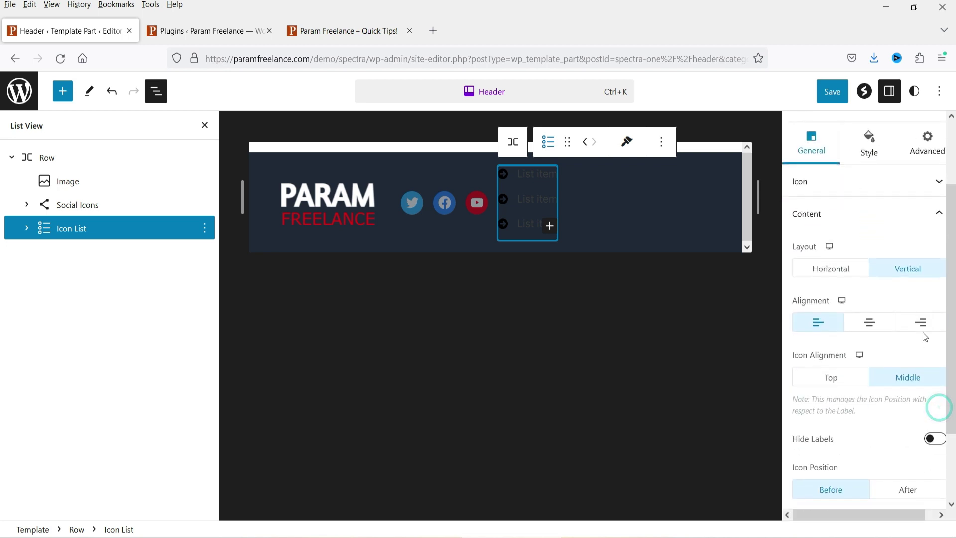
click(831, 278)
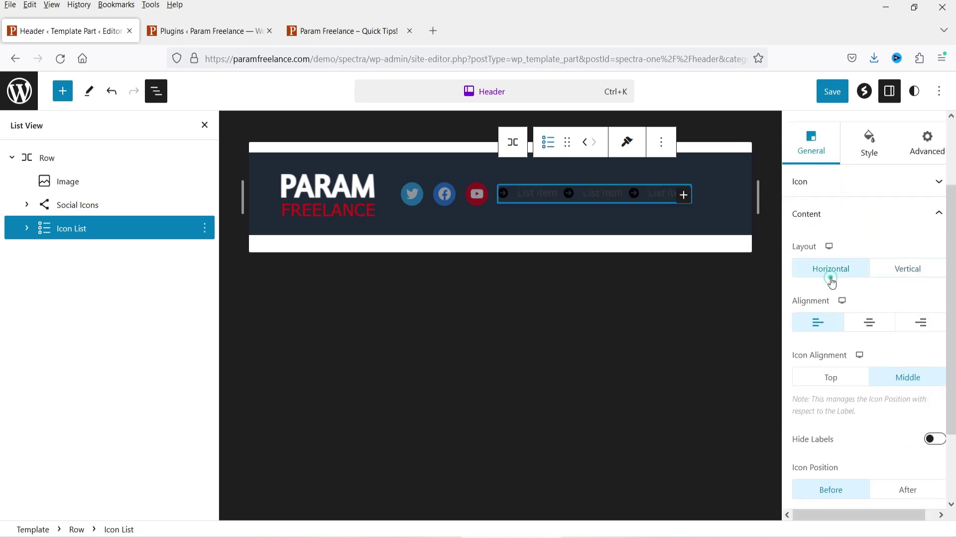
Step: Delete the third icon list item, leaving two items
click(663, 200)
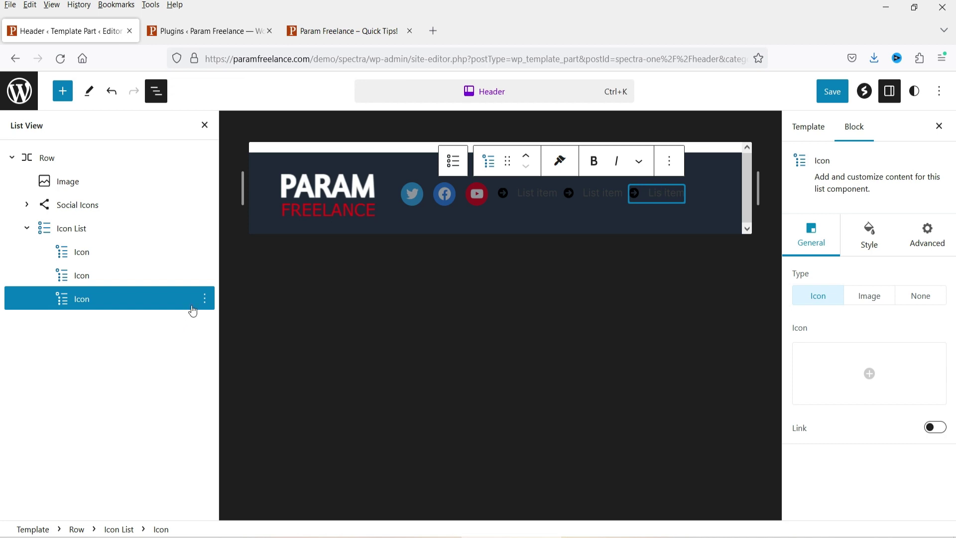
click(205, 299)
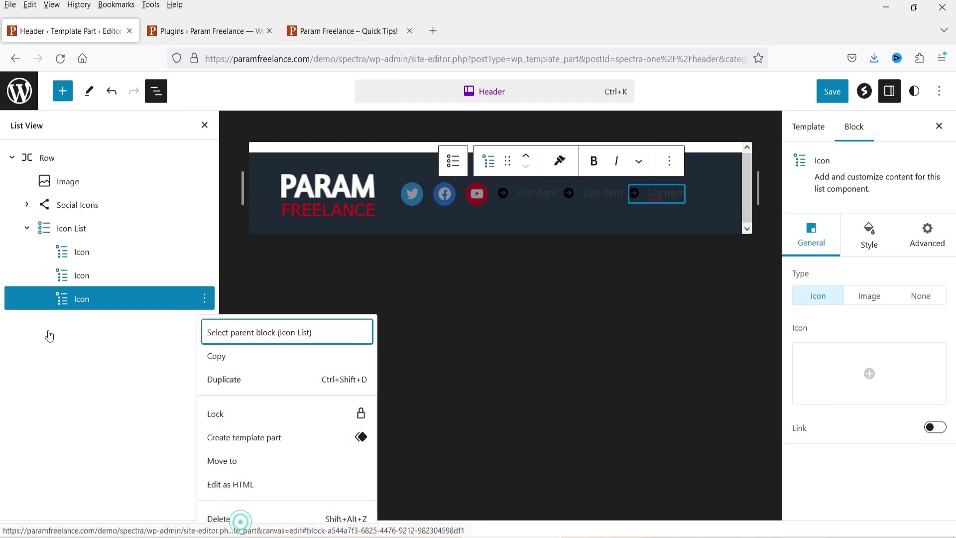
key(shift+alt+z)
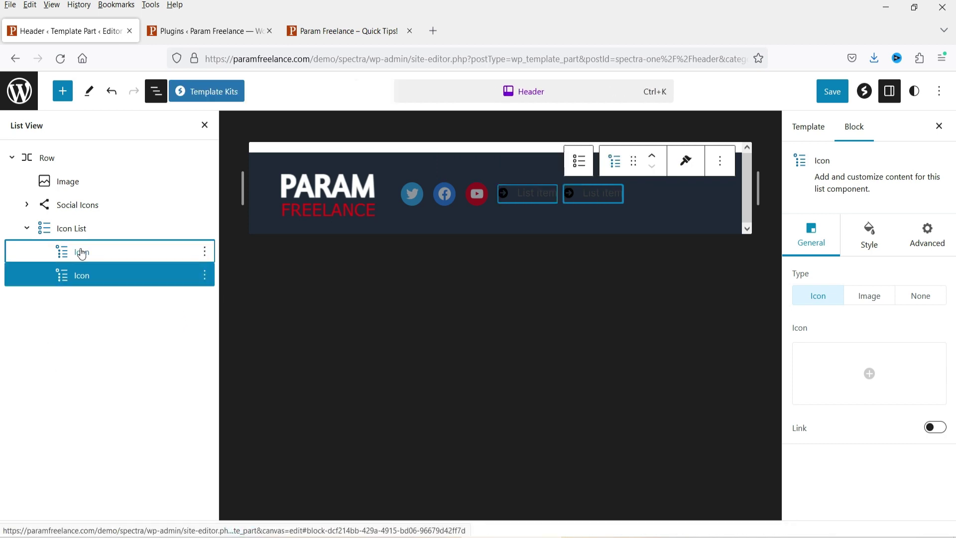
click(81, 253)
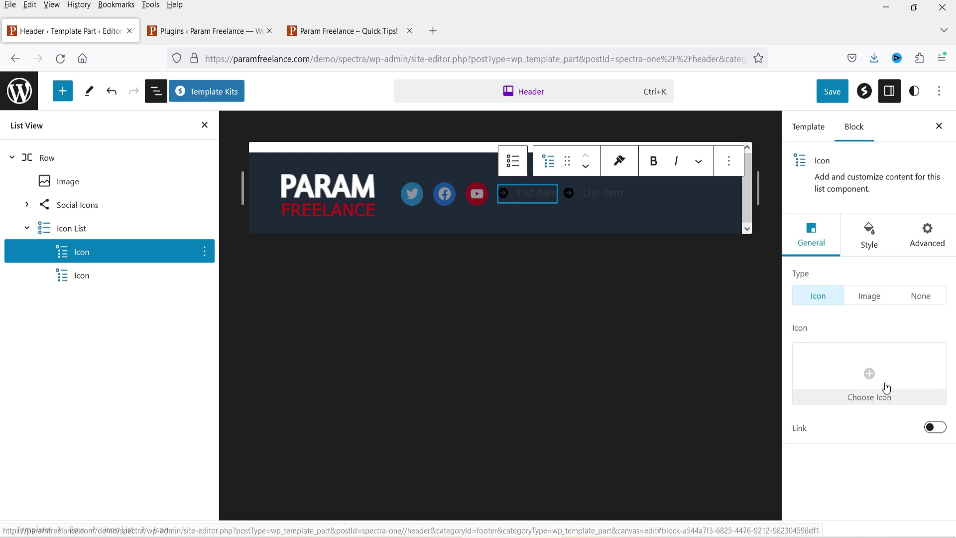
Step: Give the first item a Phone icon, a tel: link and the phone number as its text
click(819, 369)
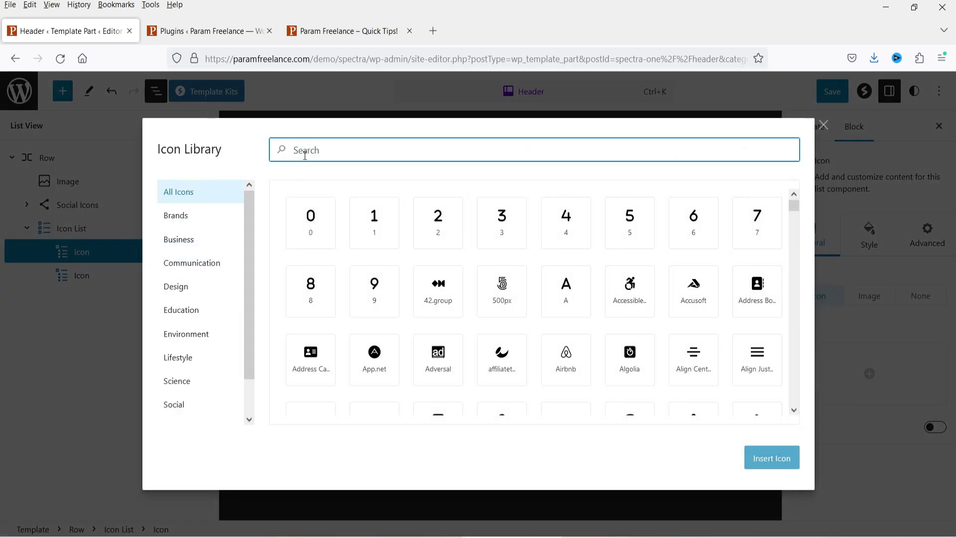
text(phone)
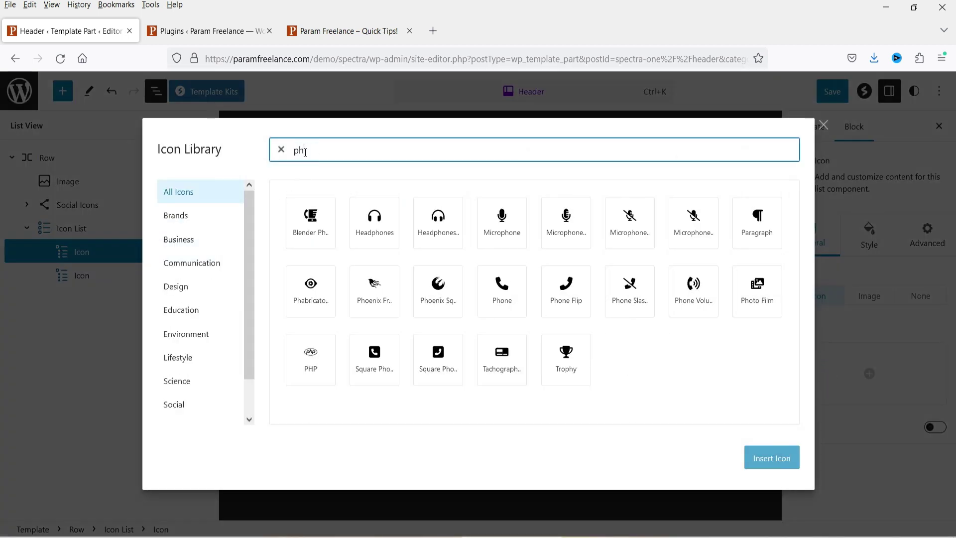
click(757, 219)
click(772, 458)
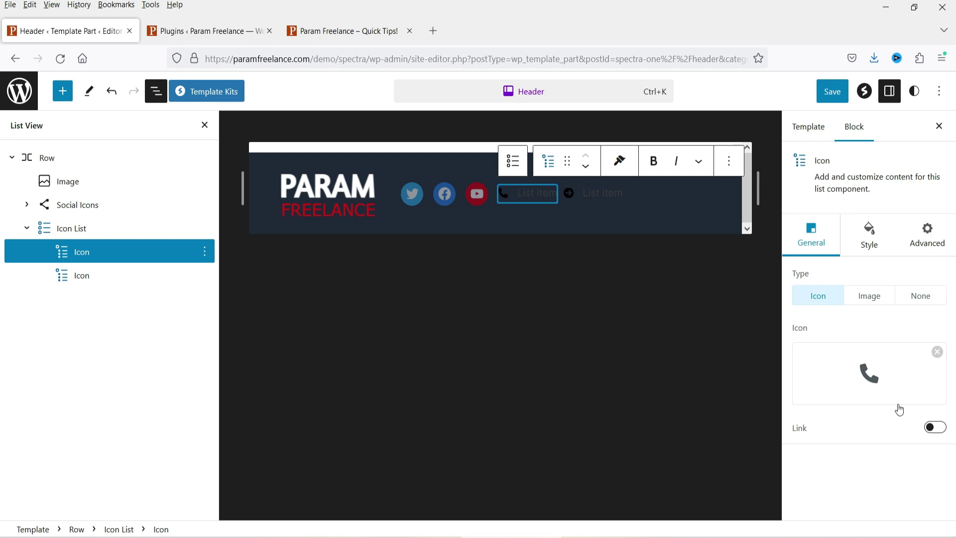
click(935, 427)
double_click(800, 459)
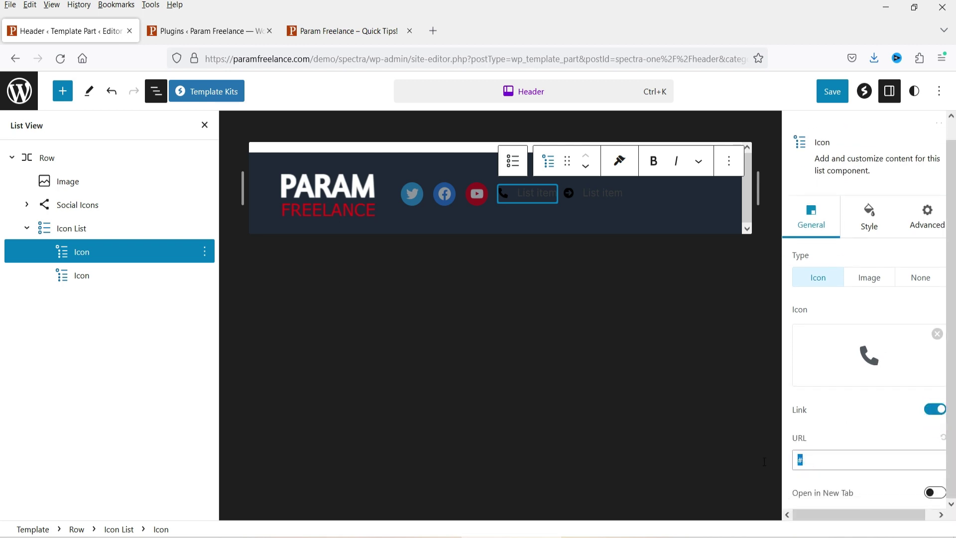
double_click(529, 195)
text(9518797)
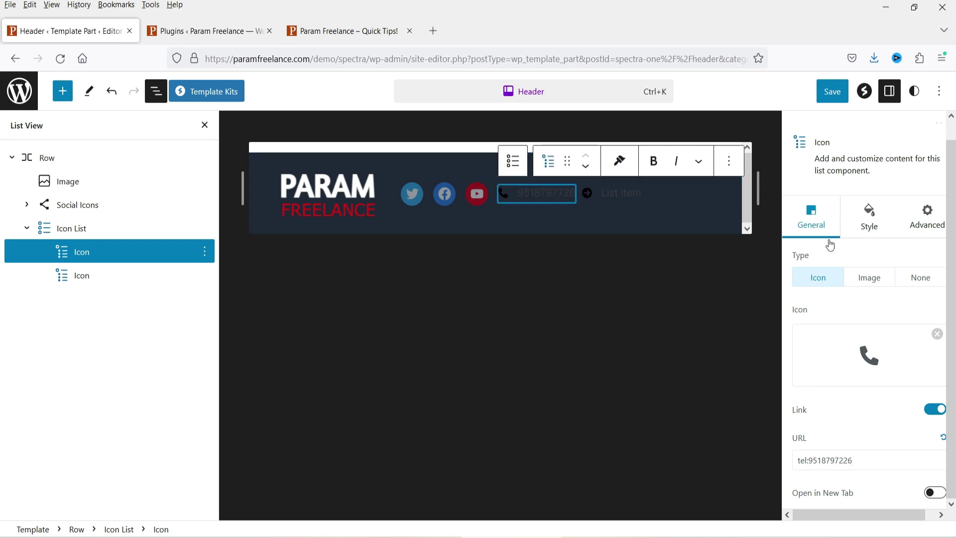
Step: Colour the item's label yellow-green and its phone icon near white
click(861, 222)
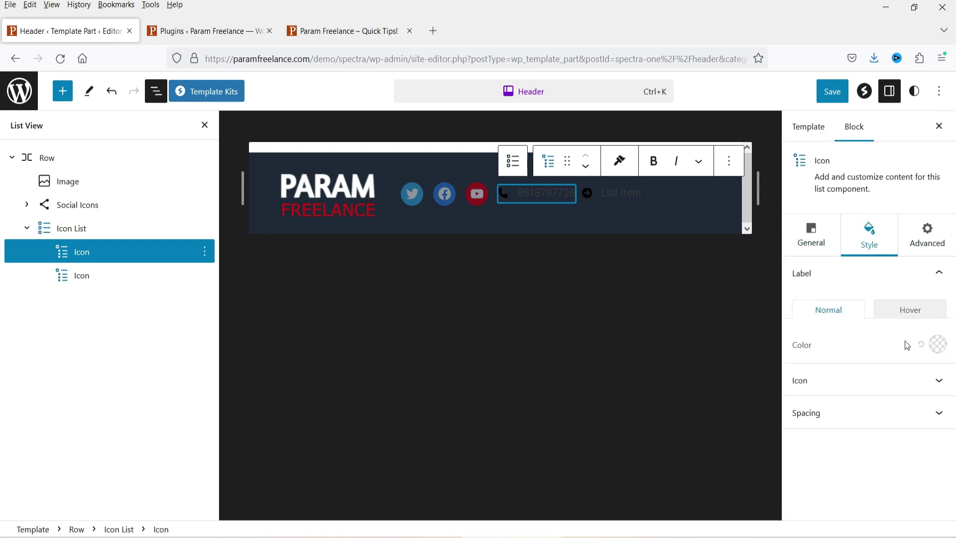
click(937, 351)
click(844, 229)
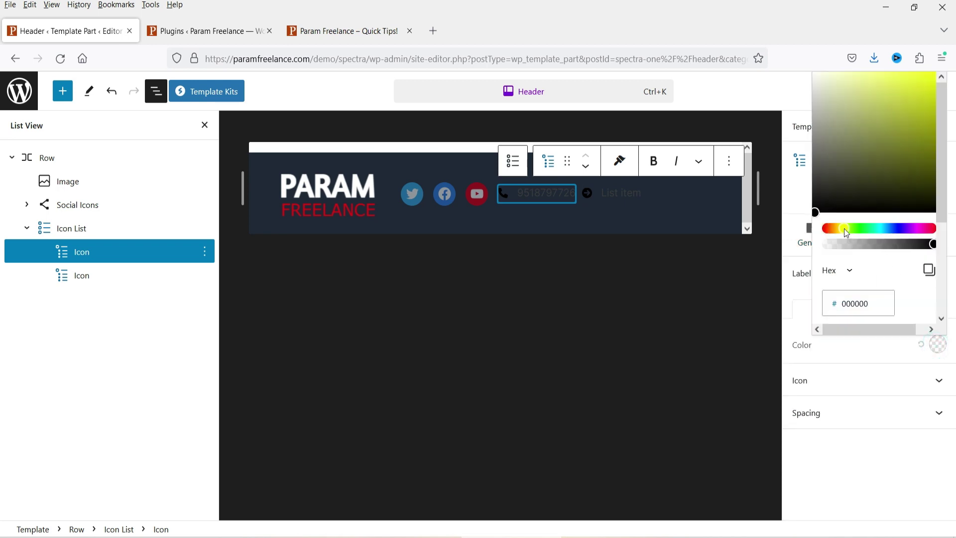
drag(905, 86, 911, 116)
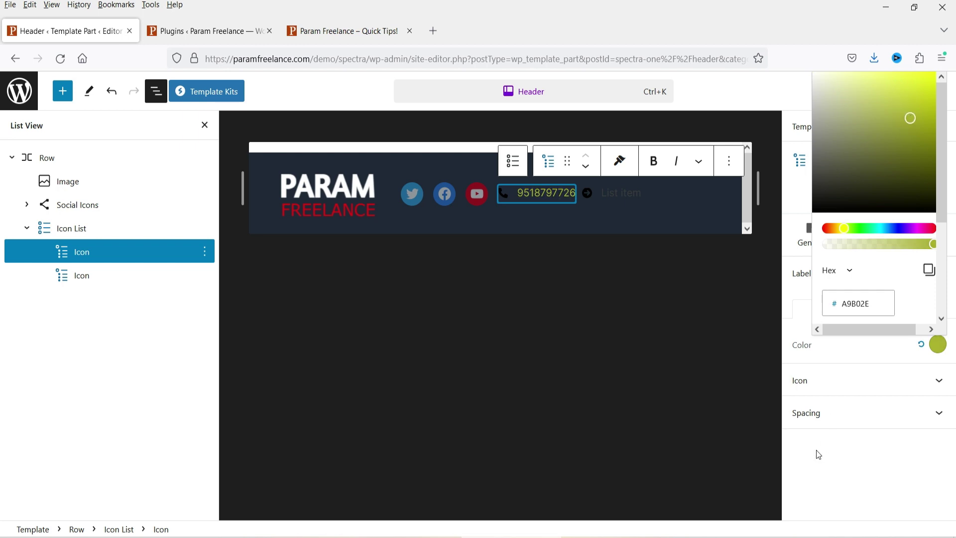
click(872, 380)
click(935, 377)
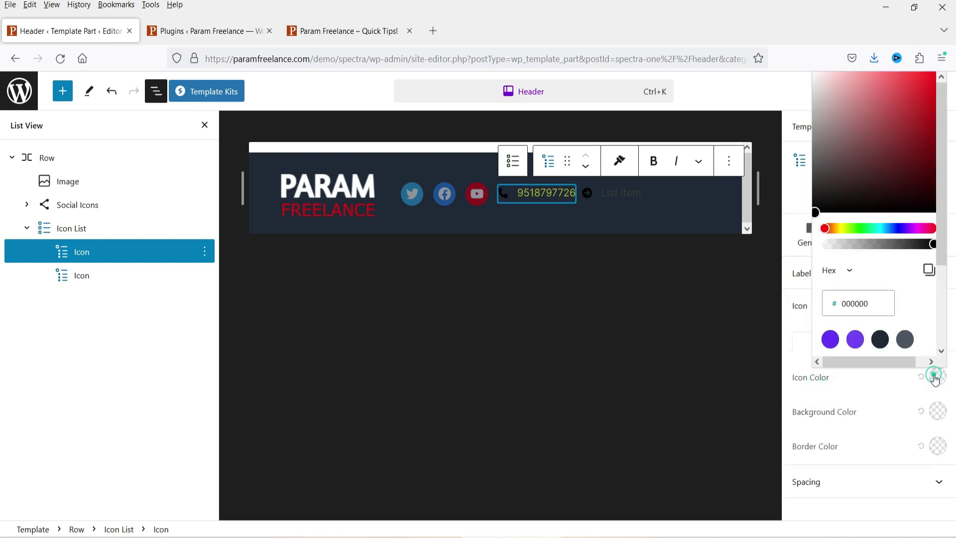
click(837, 148)
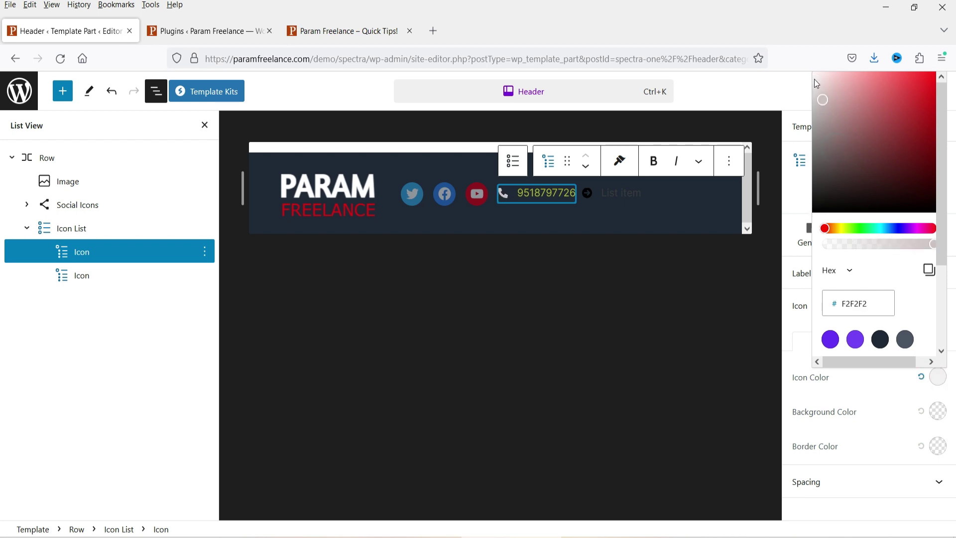
click(820, 80)
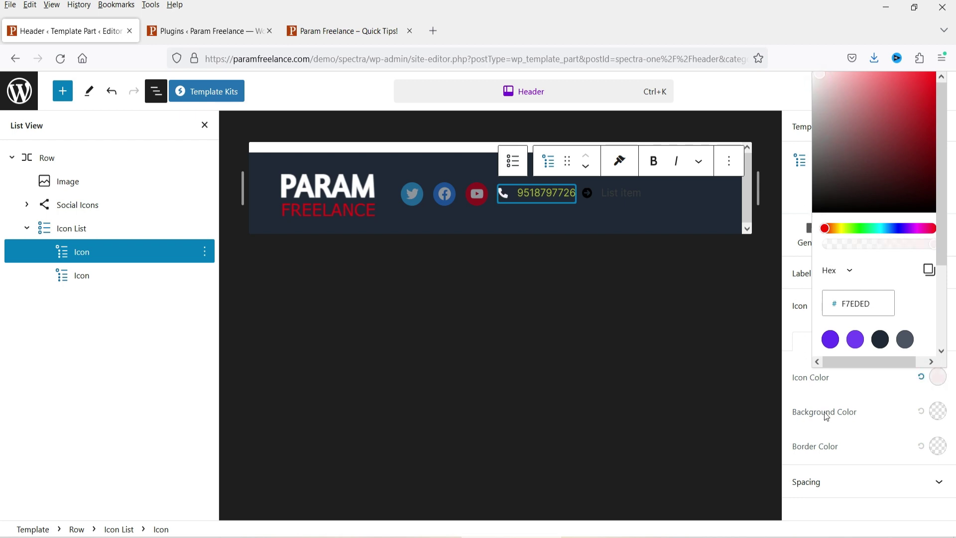
click(840, 397)
Step: Copy the phone item's style for reuse on the second item
click(619, 166)
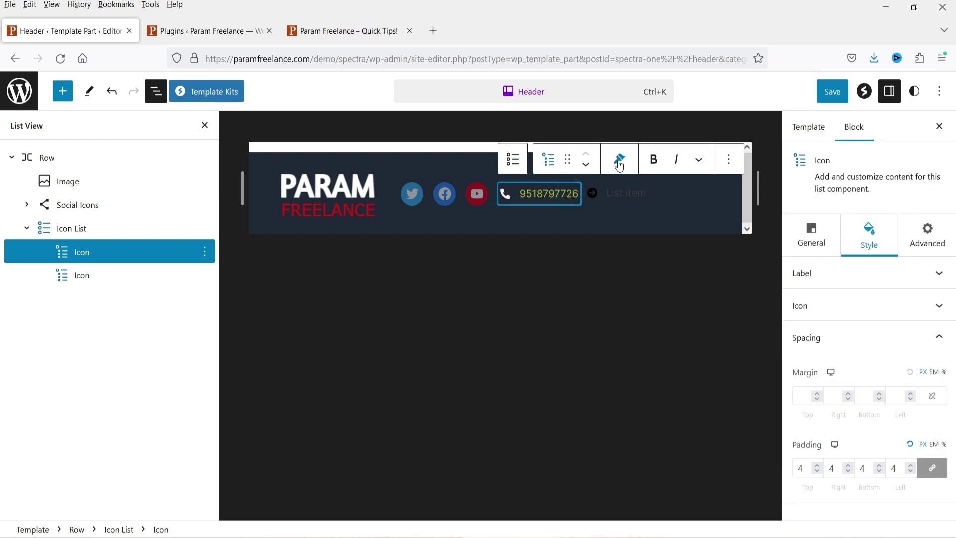
click(619, 166)
click(632, 188)
click(638, 197)
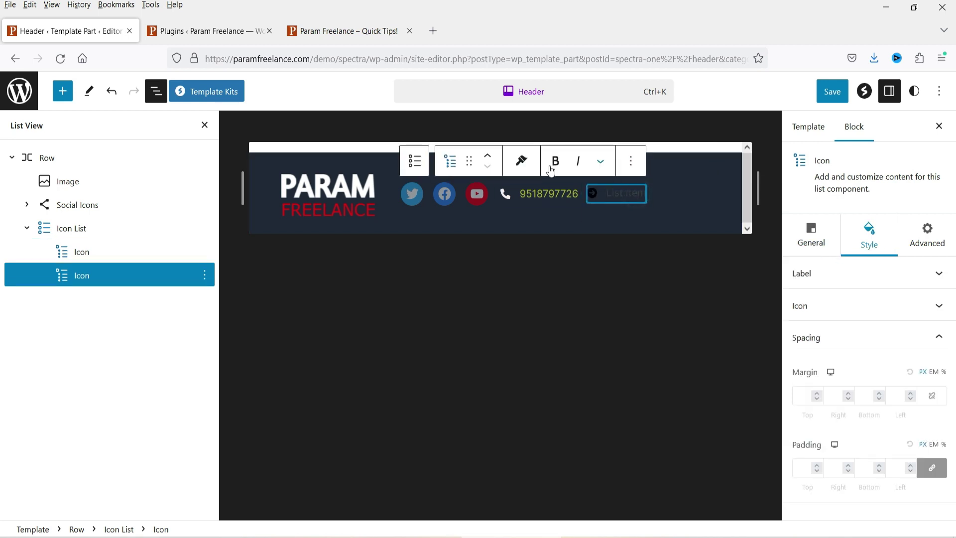
Step: Paste the copied phone-item style onto the second list item
click(527, 163)
click(523, 213)
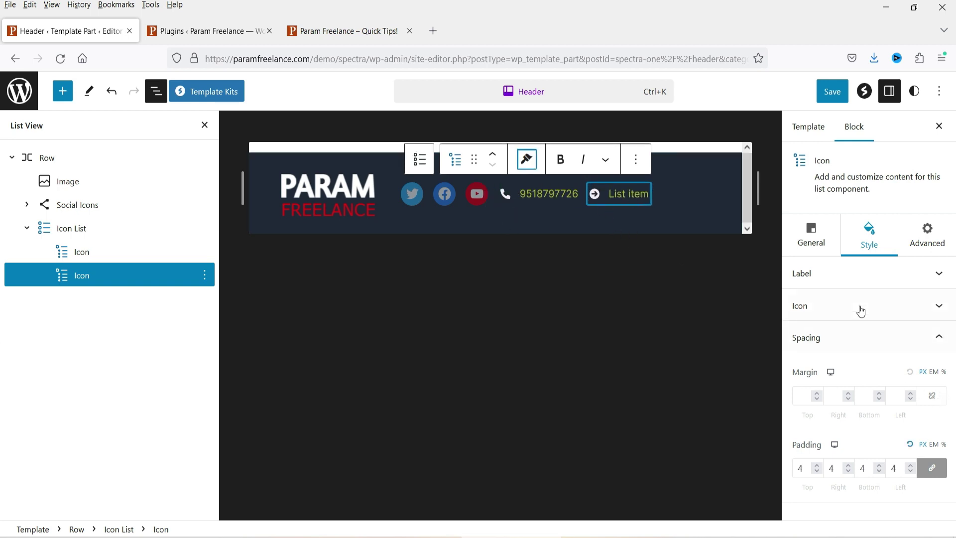
click(828, 273)
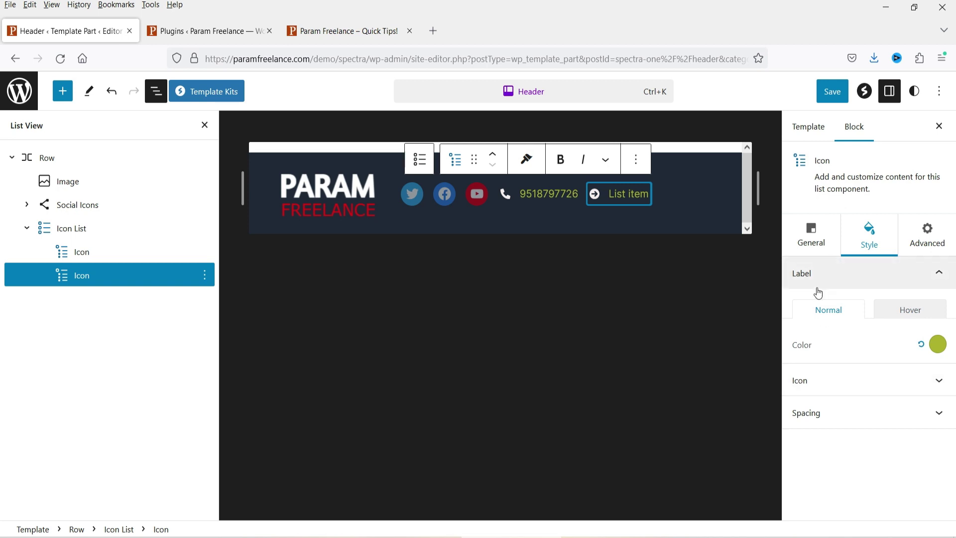
click(813, 231)
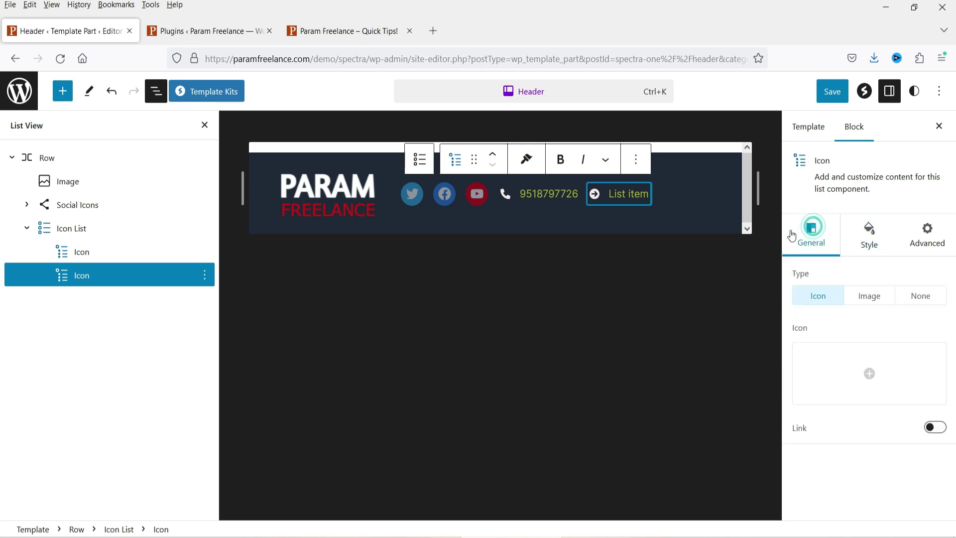
Step: Give the second item an Envelope icon, enable its link, and enter the support e-mail address
click(854, 367)
text(enve)
click(310, 221)
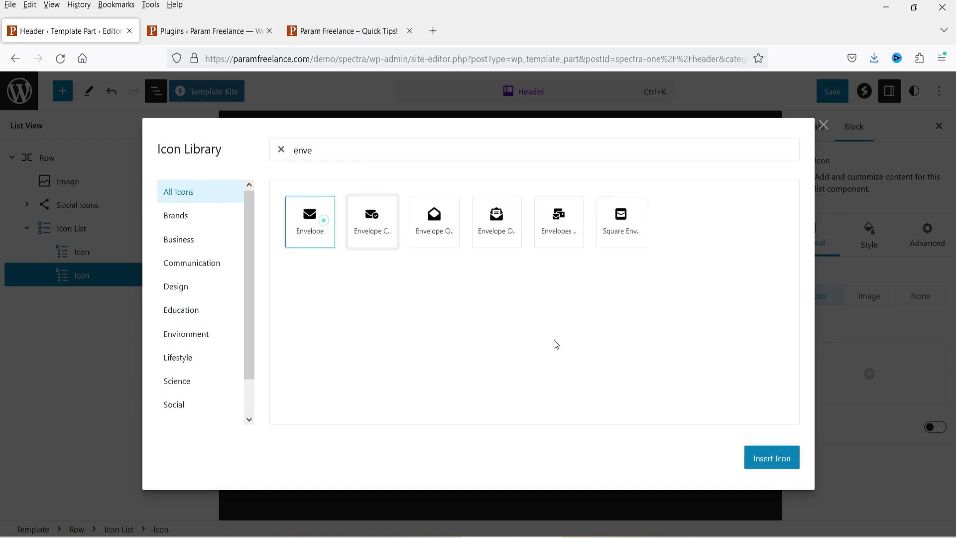
click(772, 457)
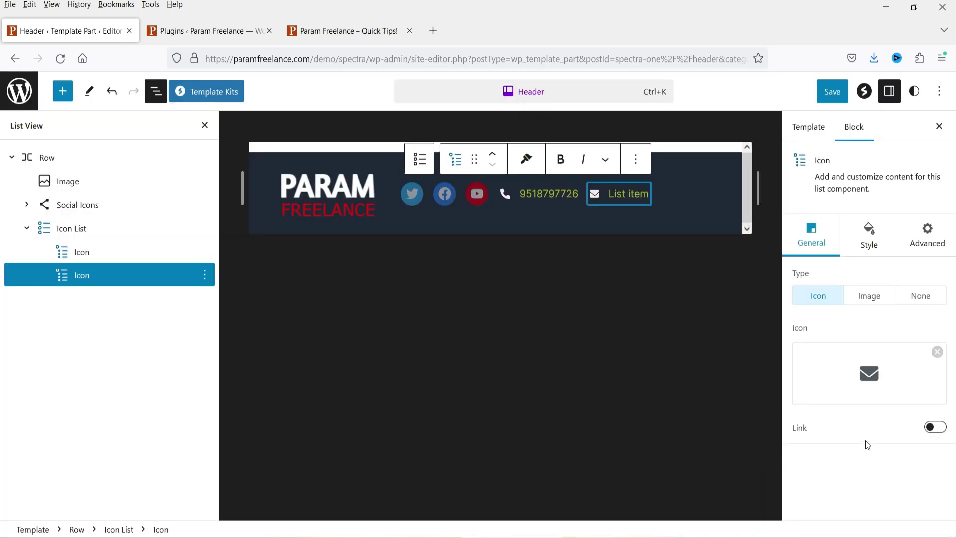
click(932, 430)
scroll(832, 468, down, 1)
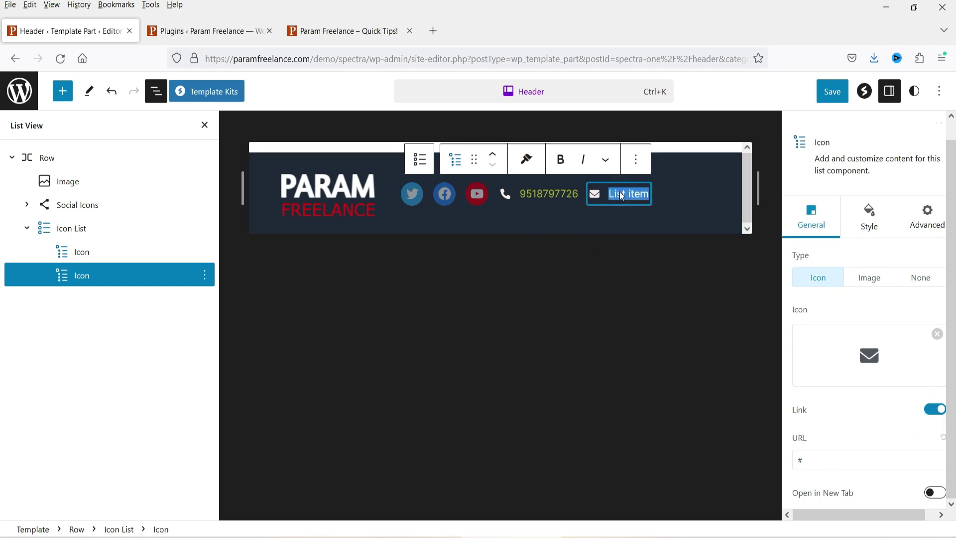
text(in)
key(BackSpace)
key(BackSpace)
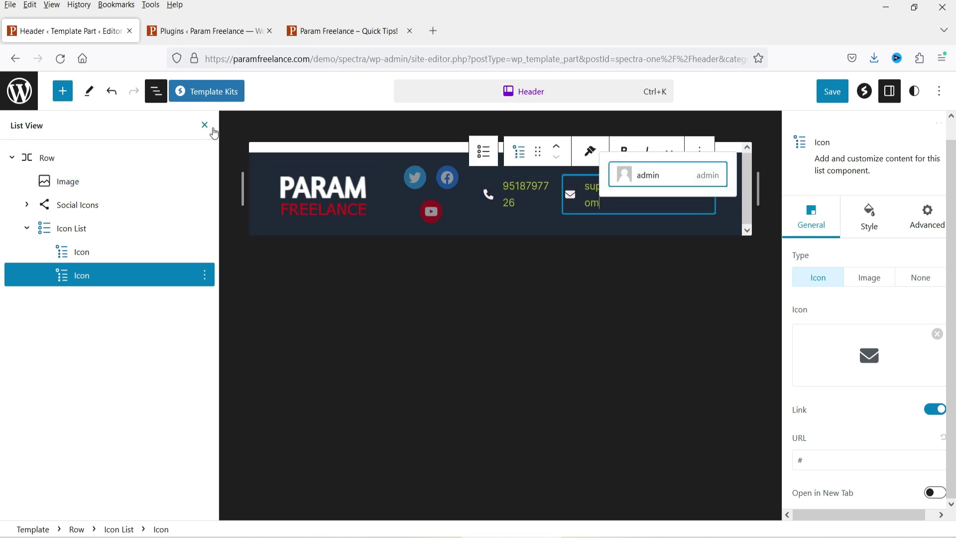
click(205, 125)
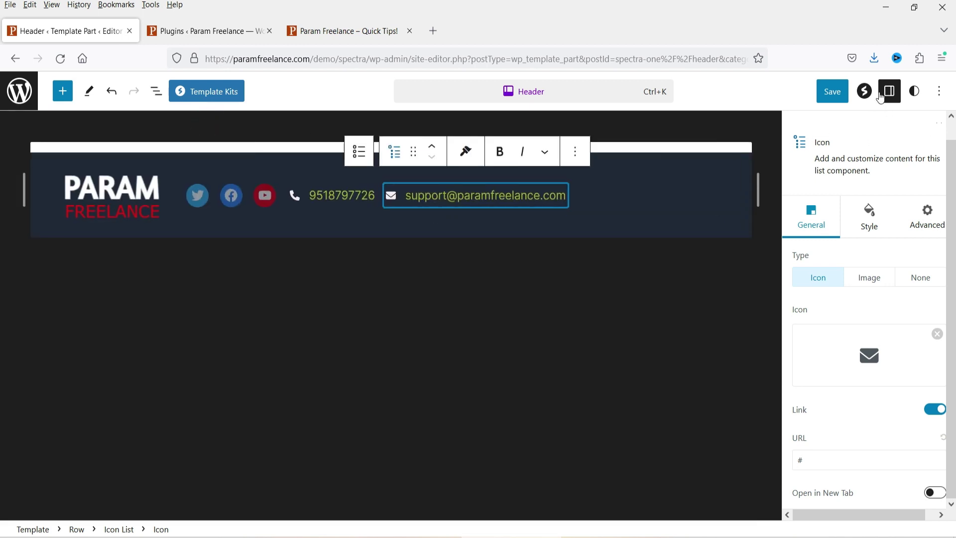
Step: Set the header Row's justification to space-between so items span the full width
click(881, 96)
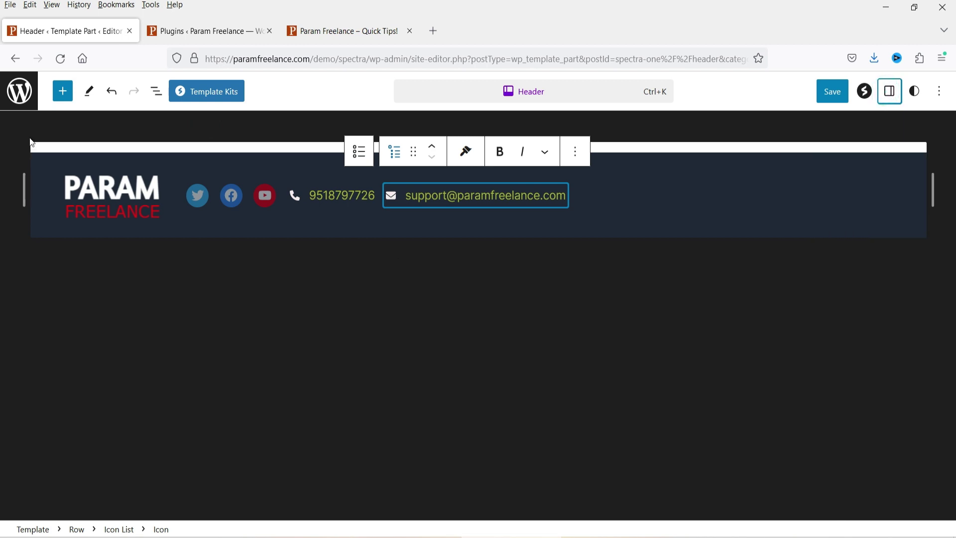
click(157, 94)
click(38, 164)
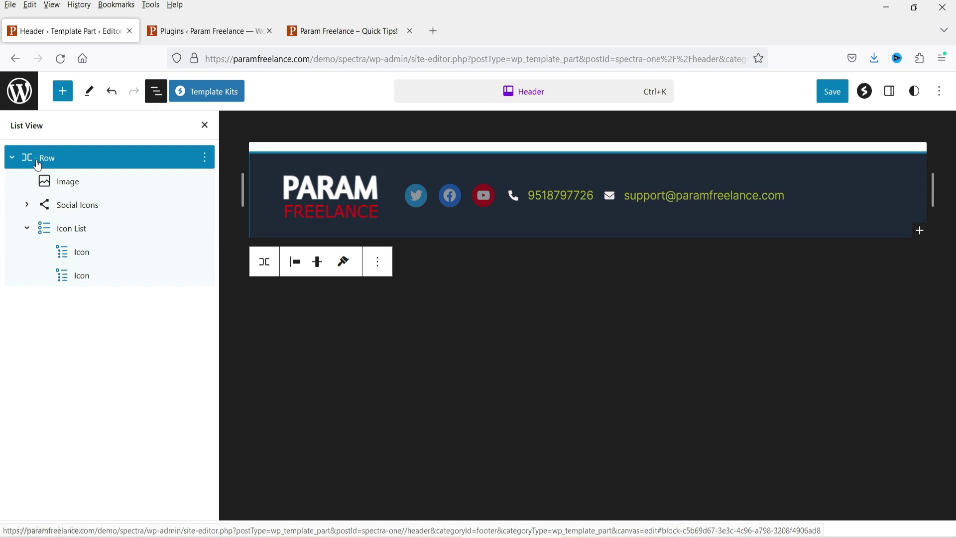
click(889, 91)
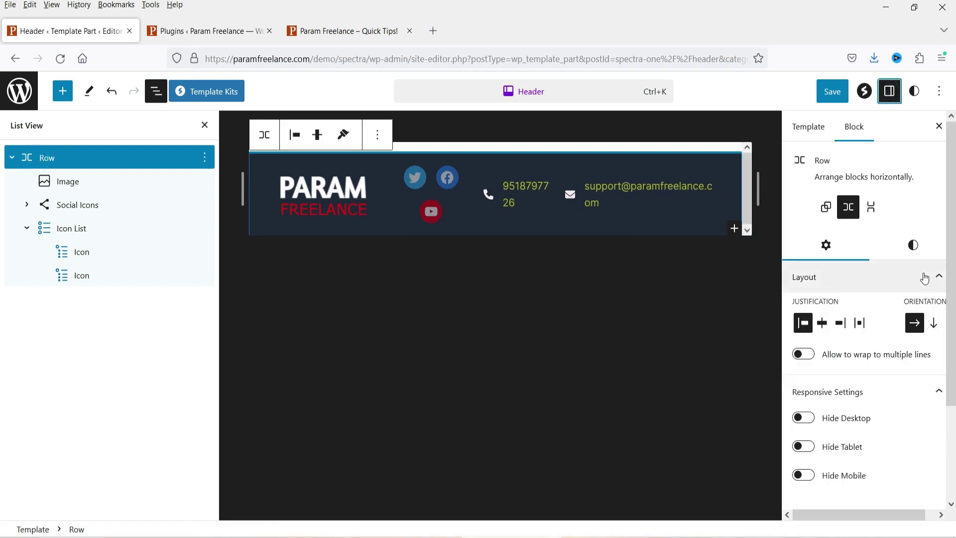
click(822, 329)
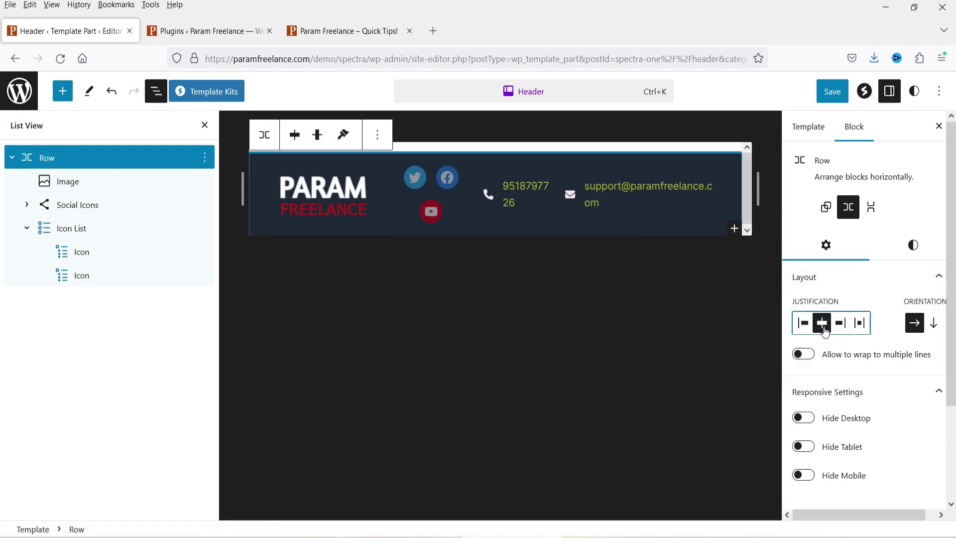
click(858, 332)
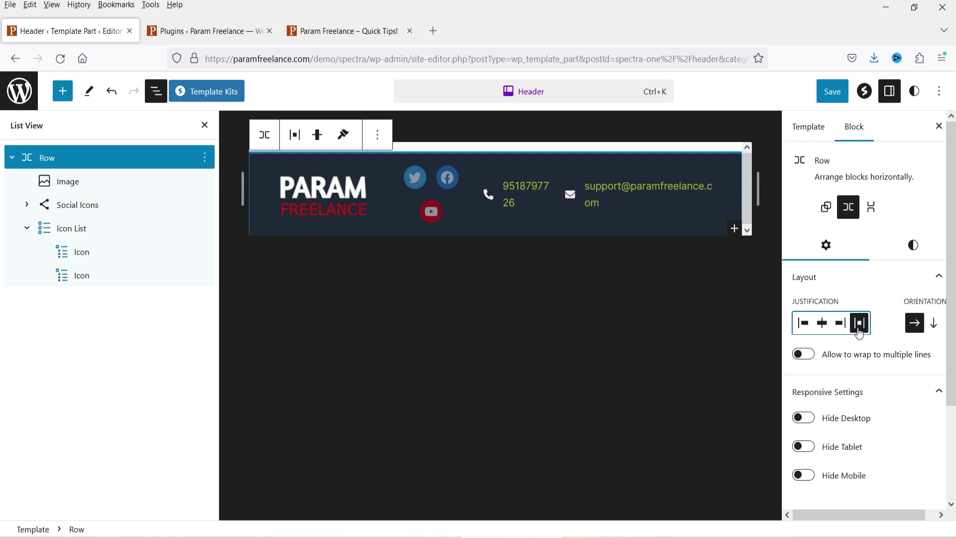
Step: Try a block spacing of 0 on the Row, then return it to Default
key(ctrl+shift+comma)
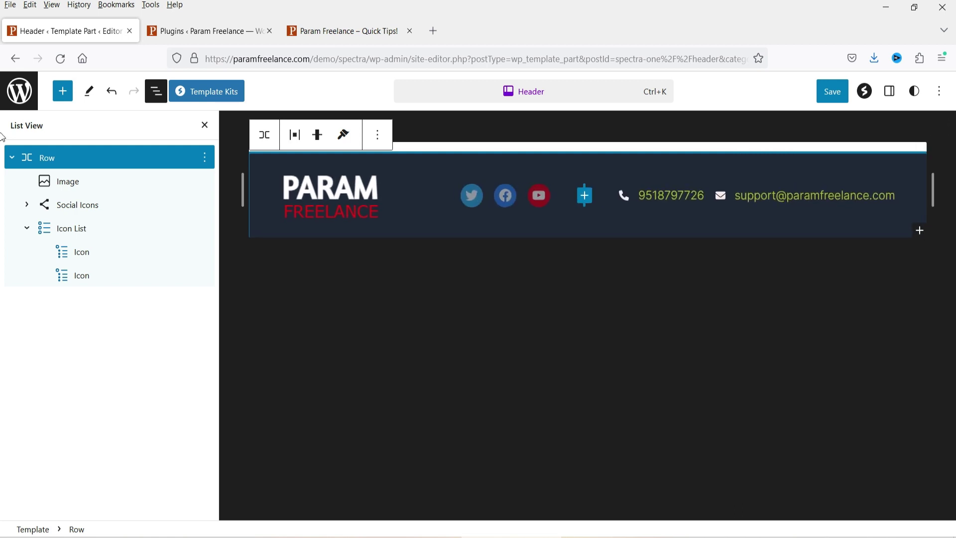
click(205, 125)
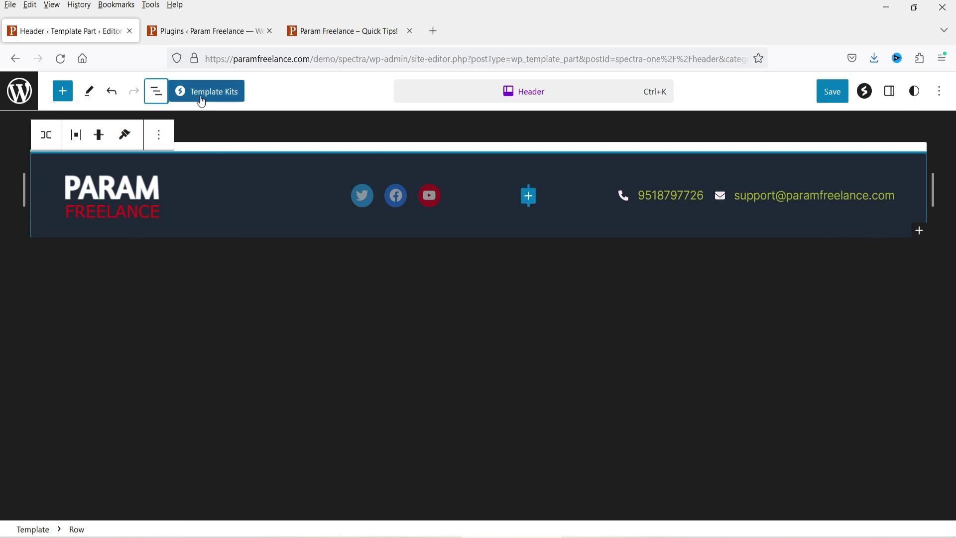
click(156, 91)
click(111, 166)
click(889, 91)
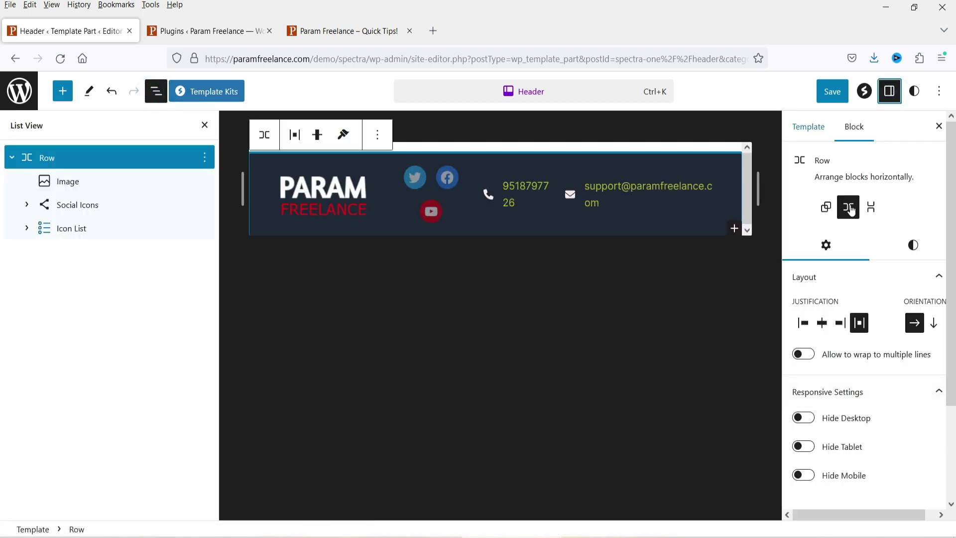
click(913, 244)
scroll(841, 329, down, 5)
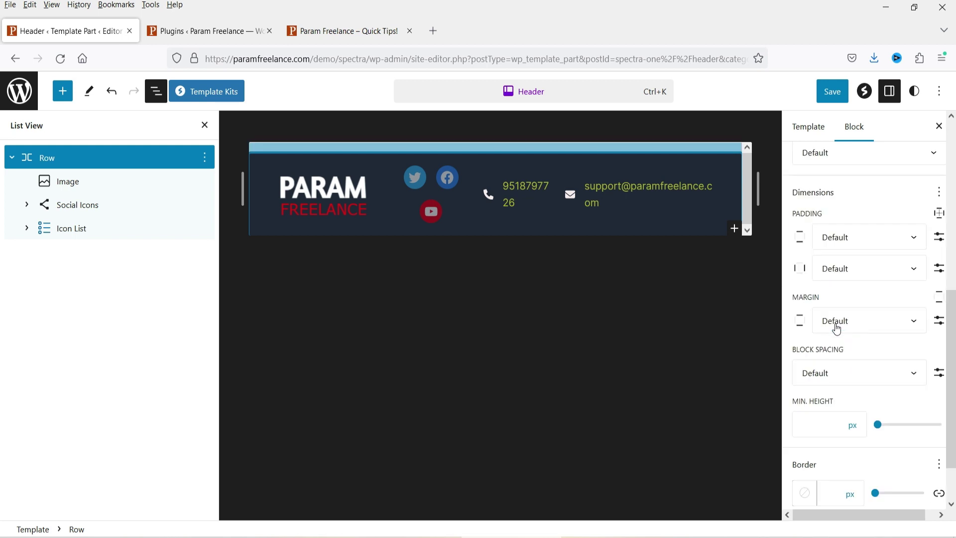
scroll(849, 347, down, 1)
click(843, 312)
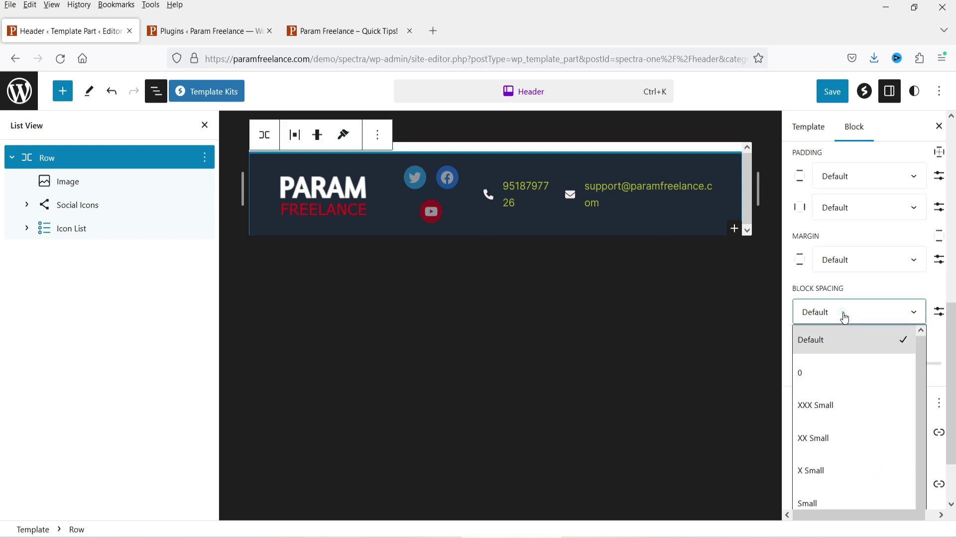
click(840, 371)
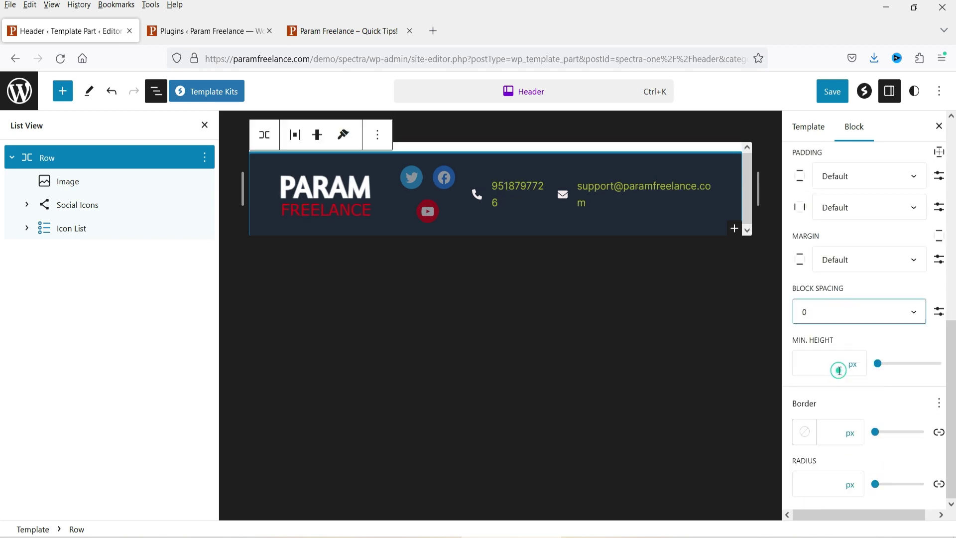
click(828, 318)
click(828, 343)
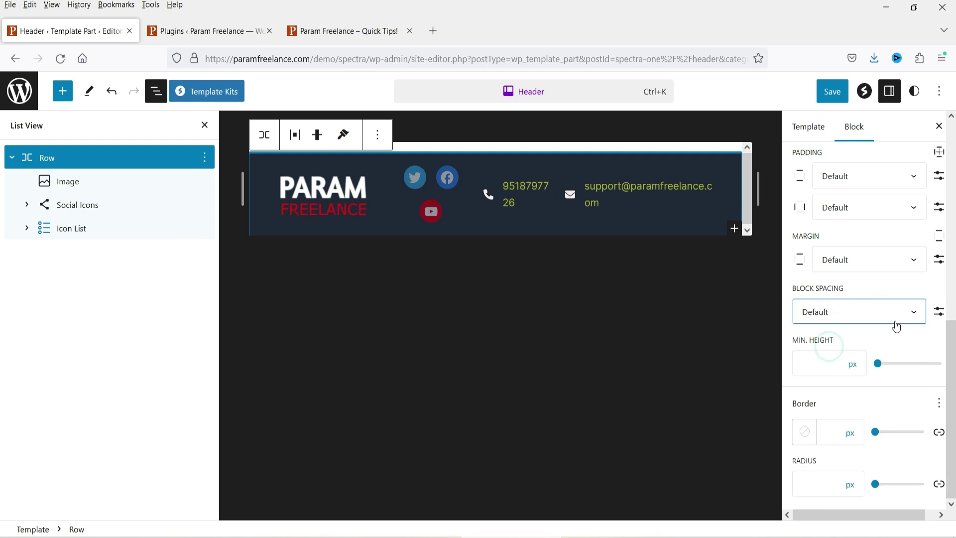
Step: Set the header Row's margin to 0
scroll(883, 320, up, 1)
click(883, 324)
click(845, 398)
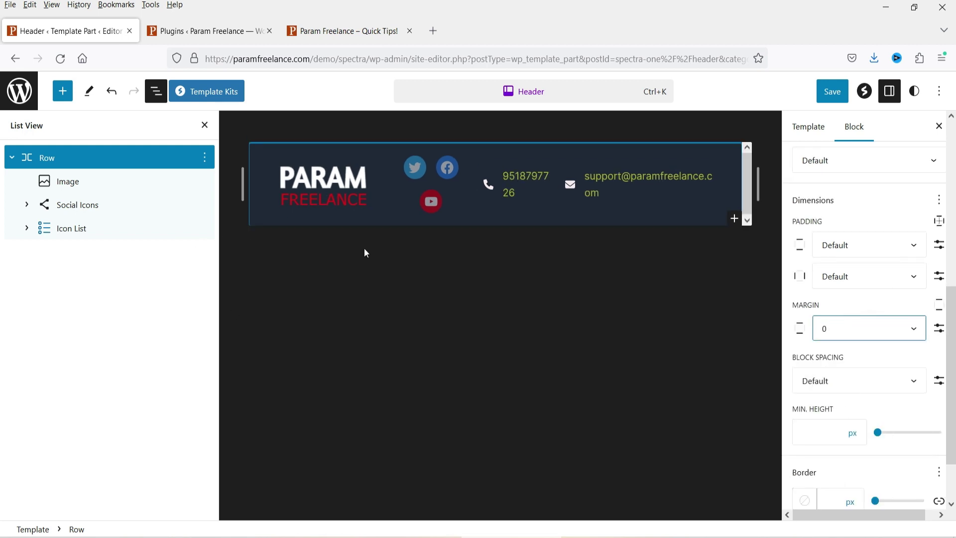
click(10, 158)
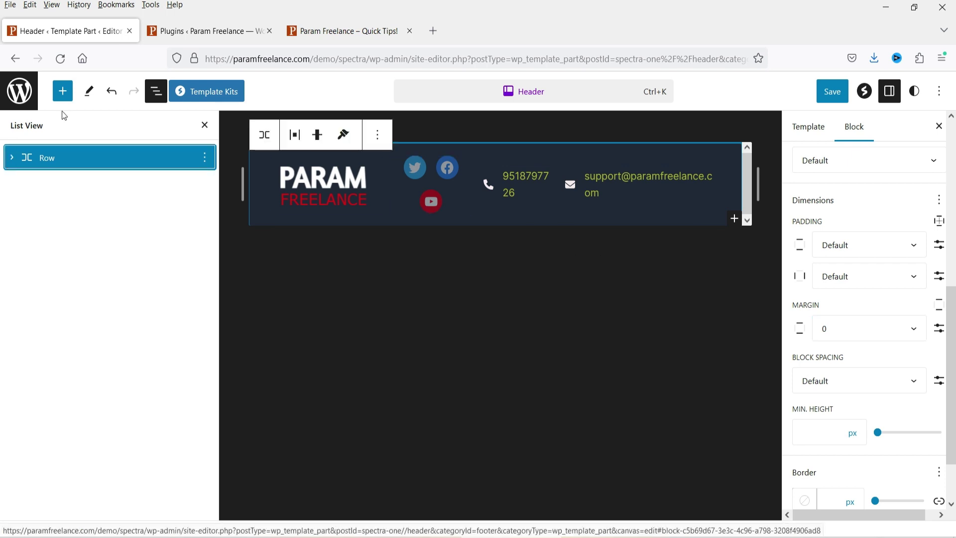
Step: Insert a new Row block beneath the header row and justify its items to the centre
click(62, 91)
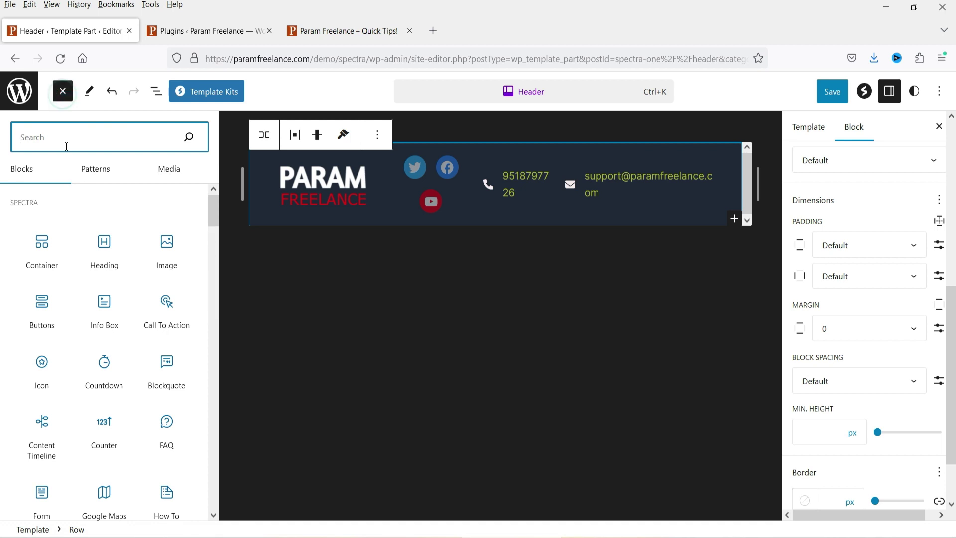
text(row)
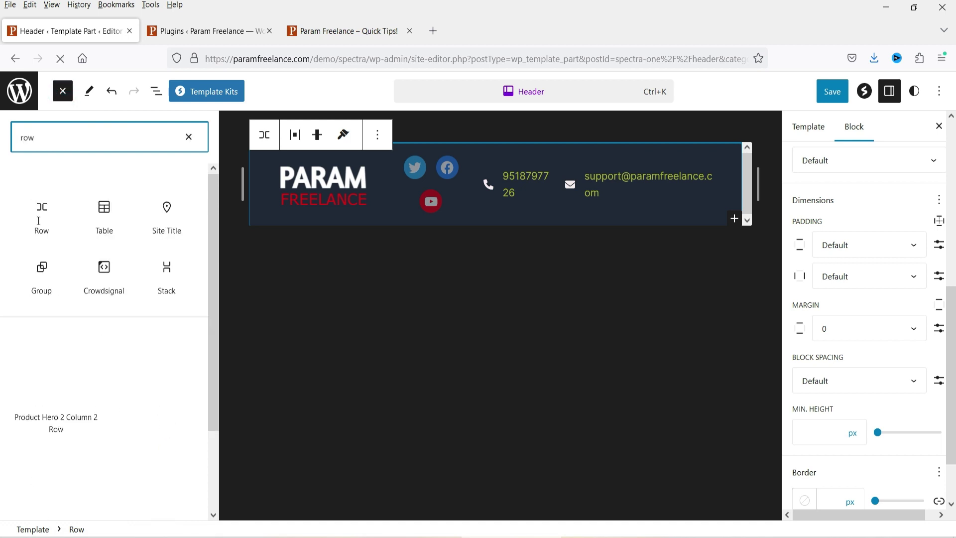
click(34, 235)
drag(82, 239, 484, 255)
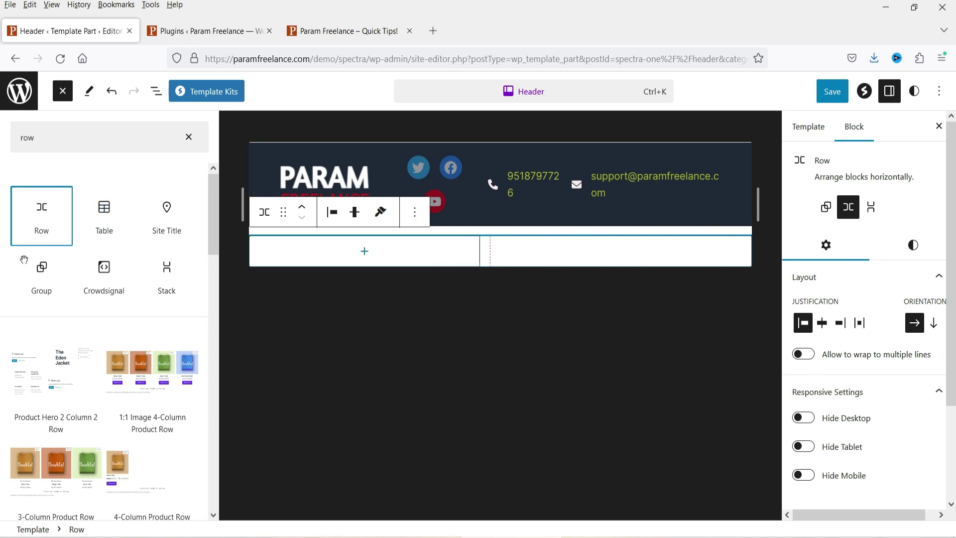
click(823, 323)
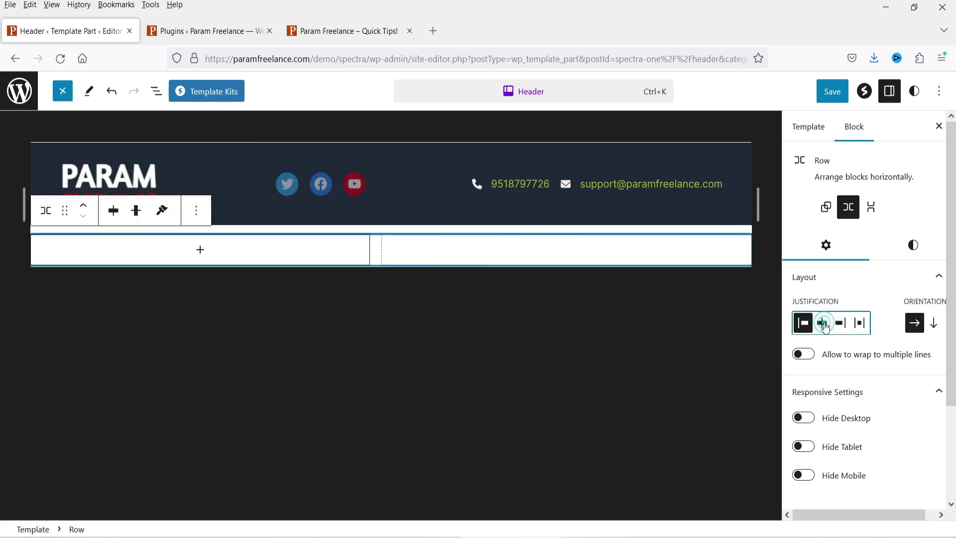
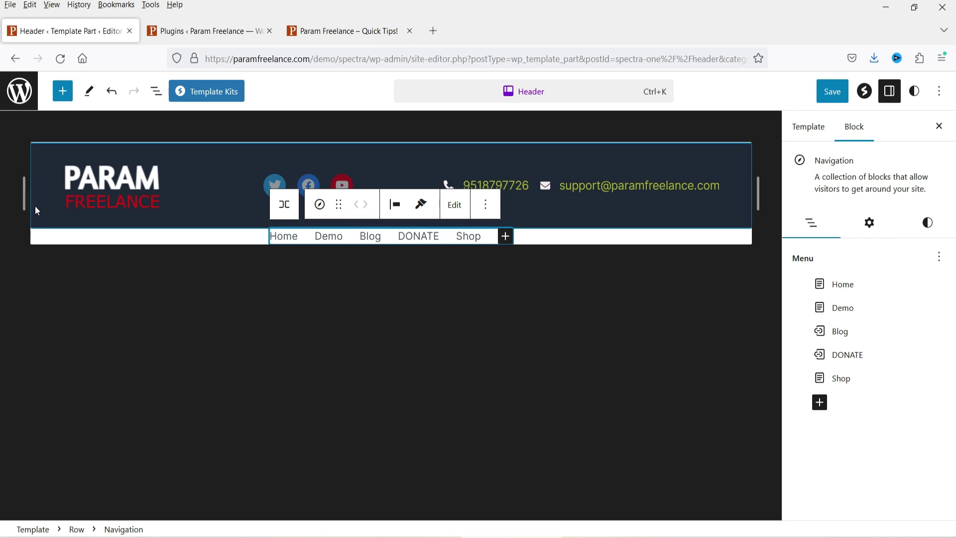
Step: Select the second Row holding the navigation menu and set its padding to X Small
click(160, 95)
click(47, 183)
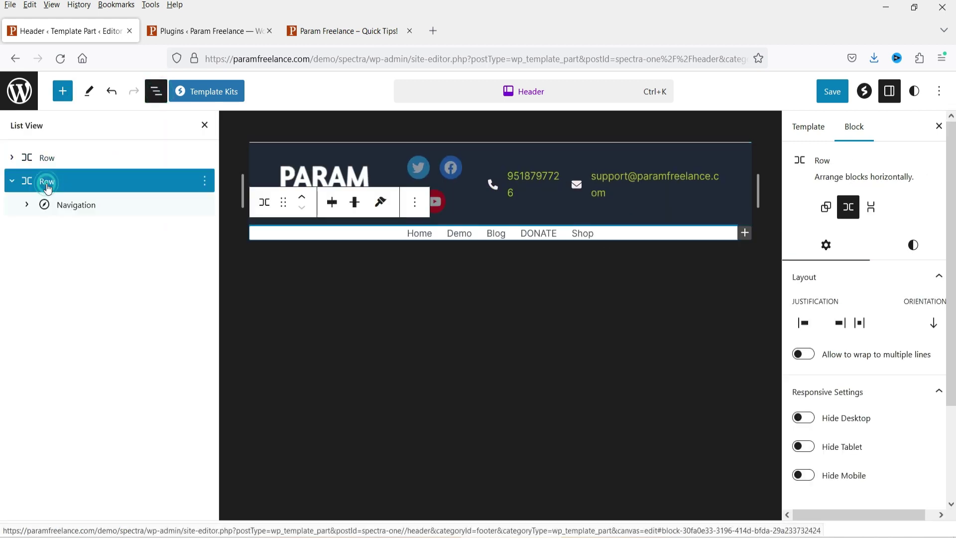
scroll(891, 378, down, 3)
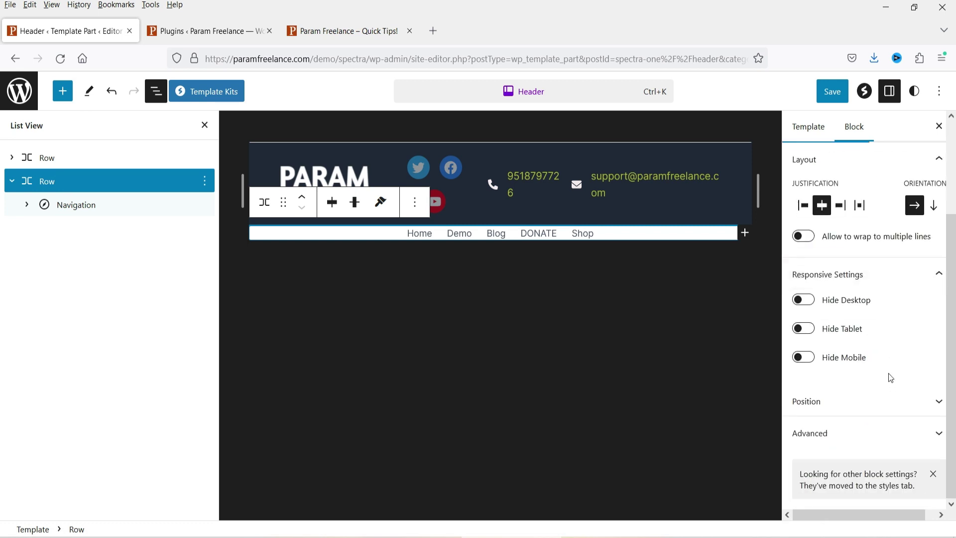
scroll(891, 378, up, 5)
click(914, 245)
scroll(883, 335, down, 5)
click(851, 245)
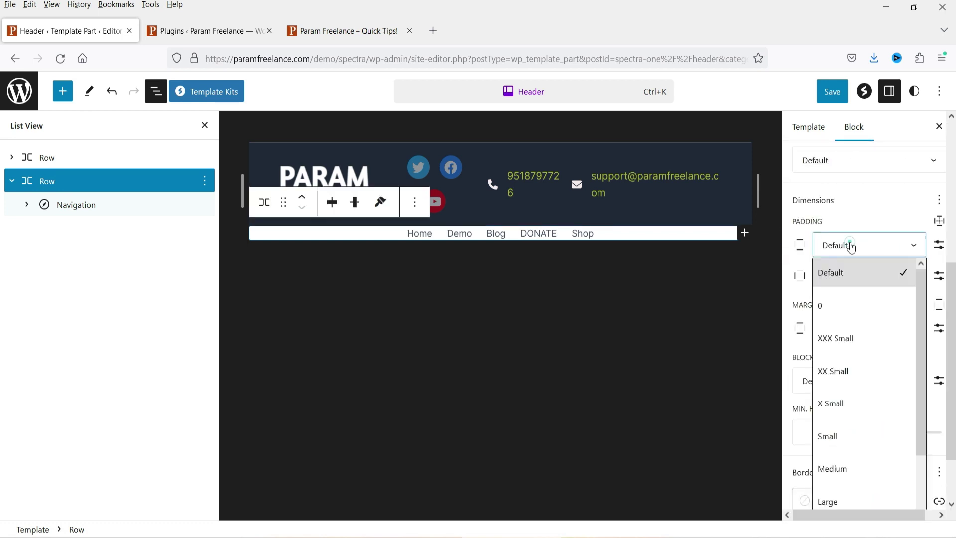
click(851, 413)
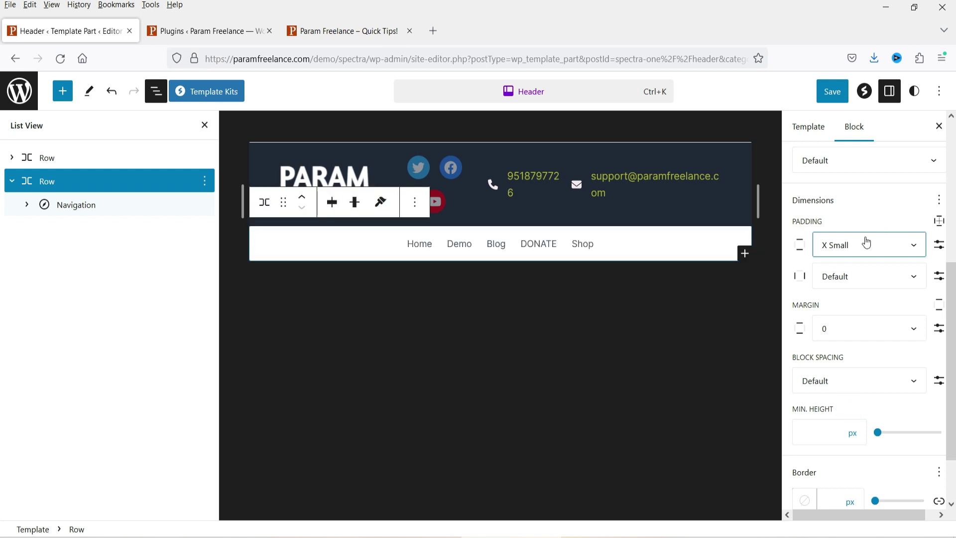
Step: Give the navigation row a black (#000000) background
scroll(866, 246, up, 5)
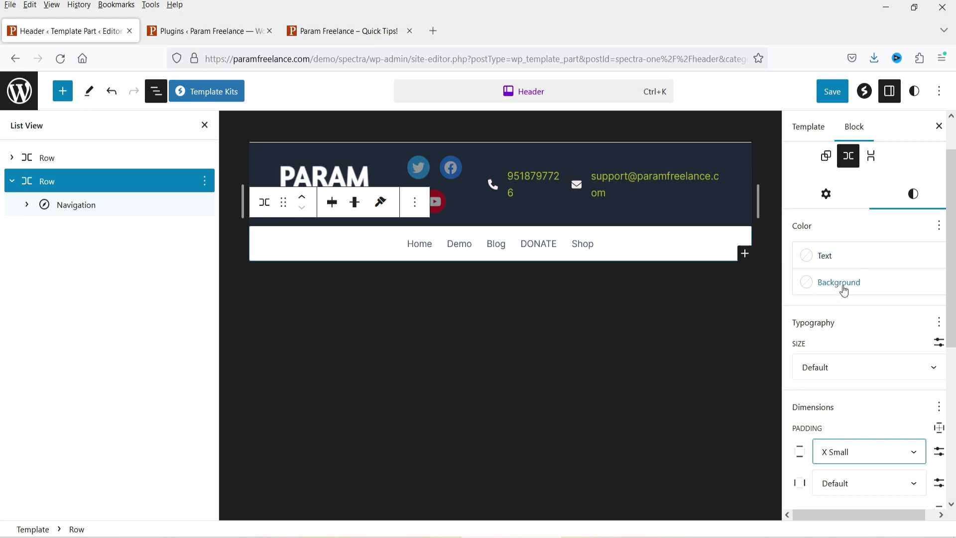
click(844, 285)
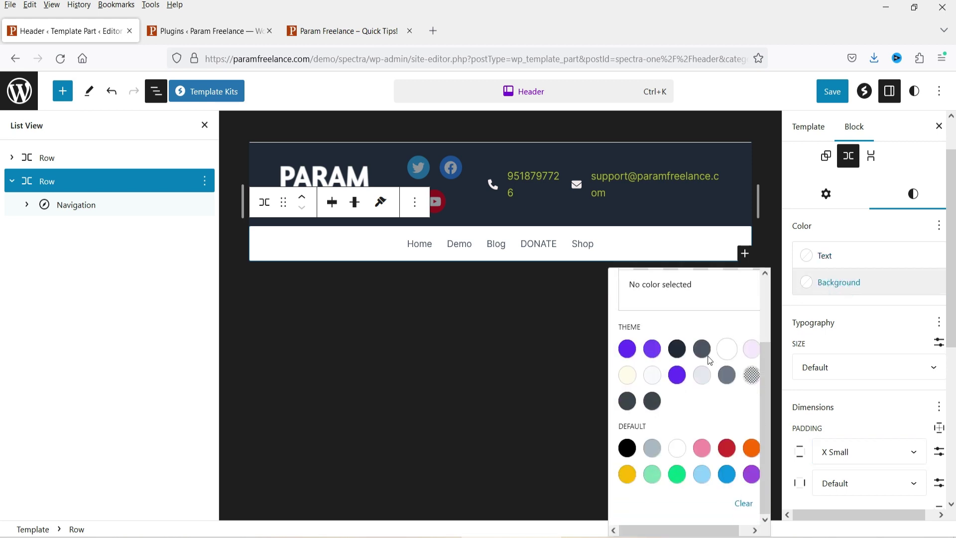
click(629, 451)
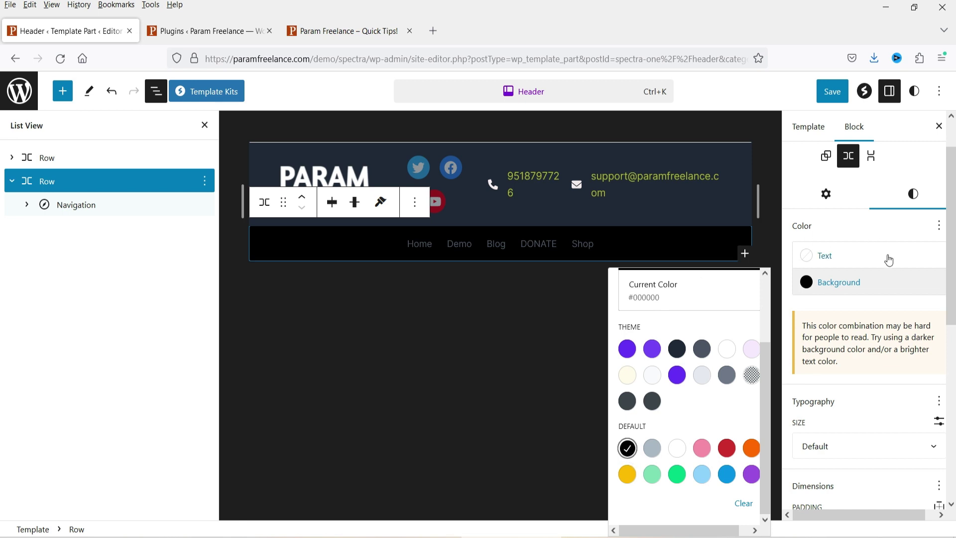
click(77, 206)
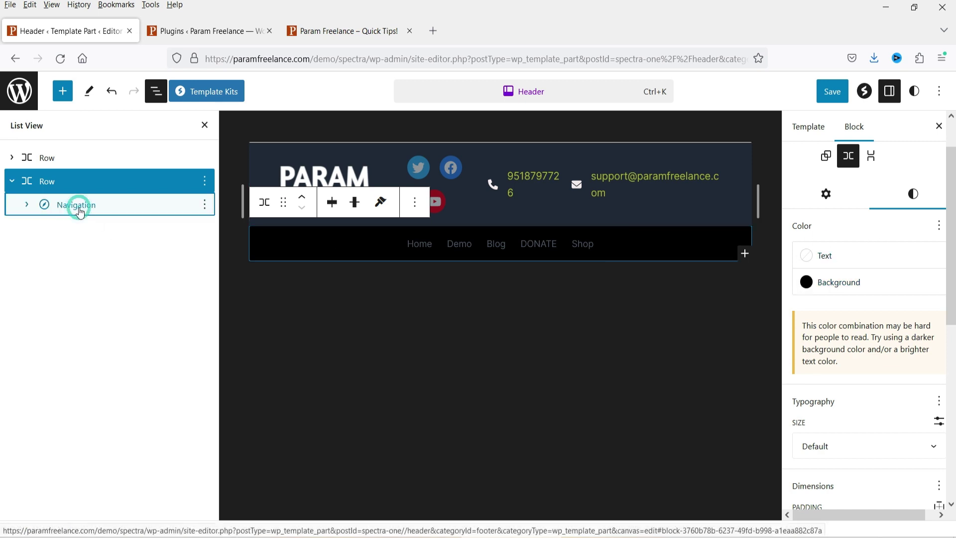
Step: Select the Navigation block and make its link text white (#FFFFFF)
click(77, 206)
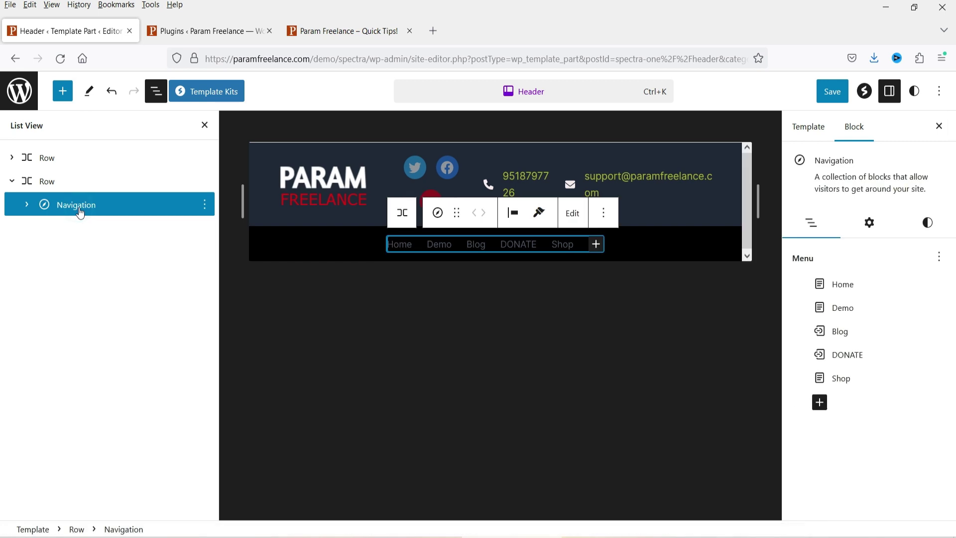
click(920, 226)
click(812, 291)
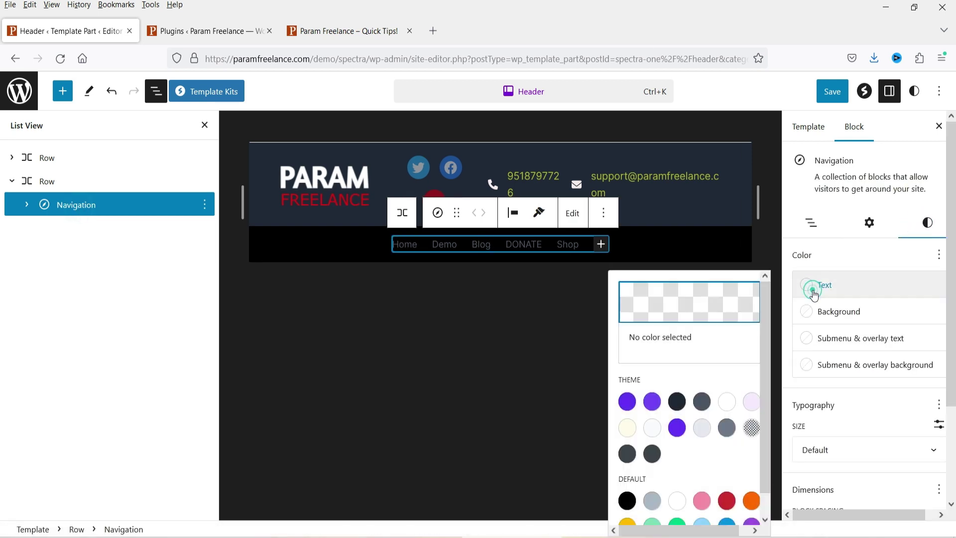
click(729, 408)
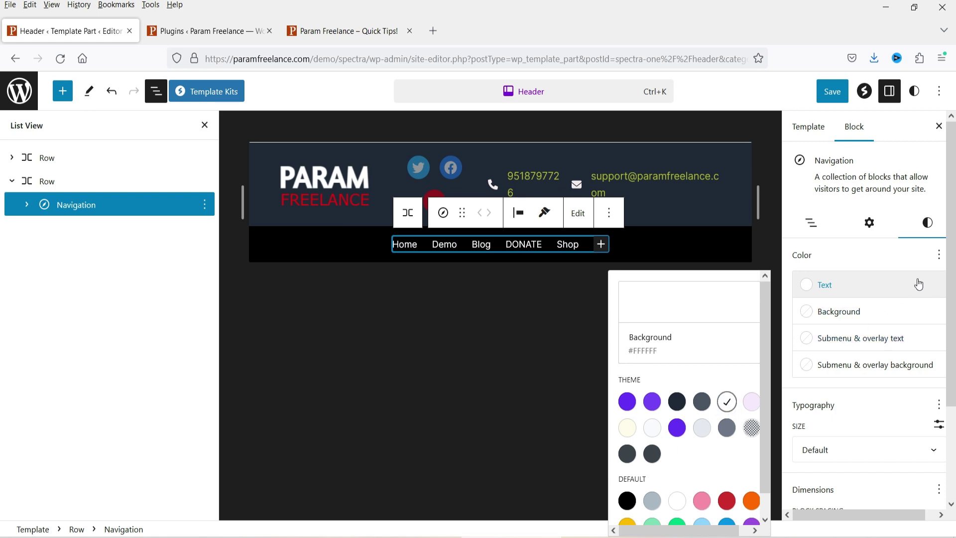
Step: Set the navigation menu's text size to Medium and close the settings sidebar
scroll(875, 331, down, 3)
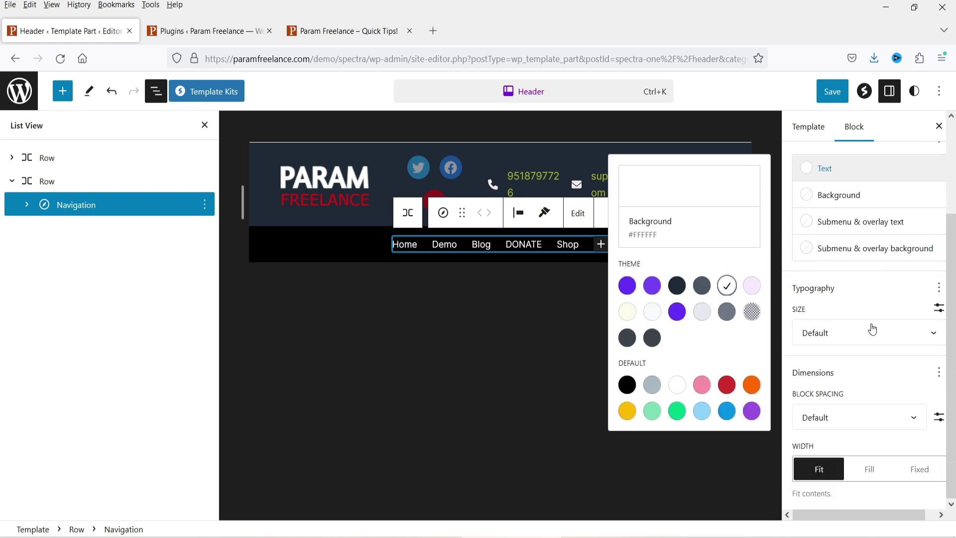
click(852, 339)
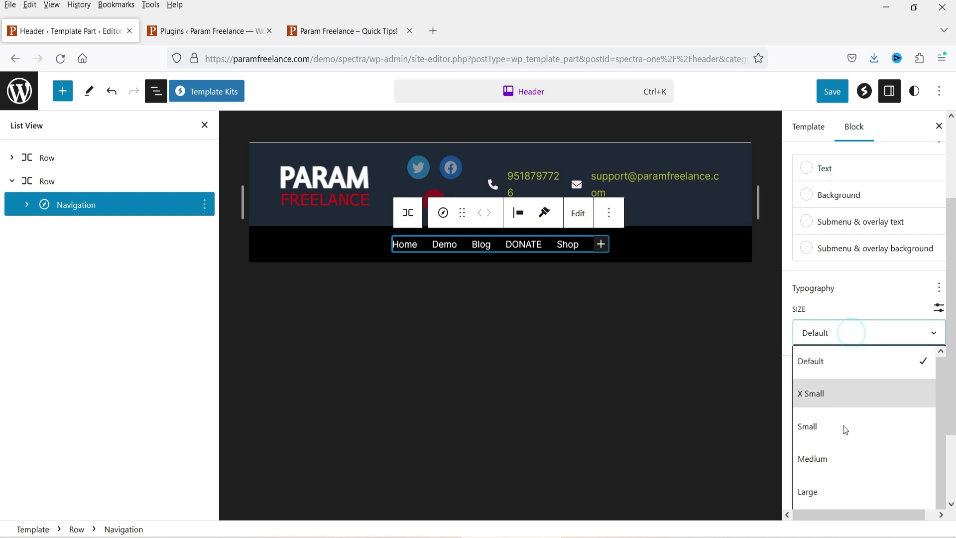
click(841, 489)
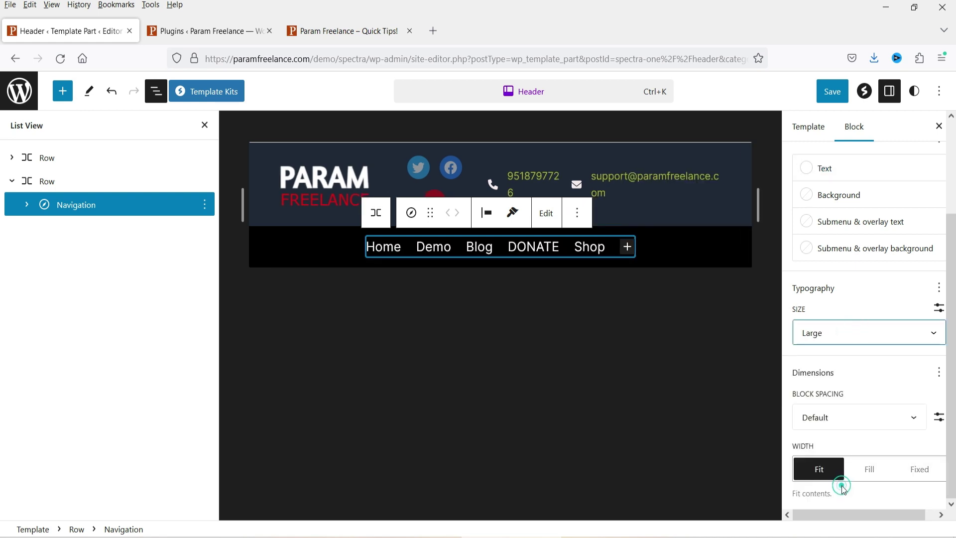
click(836, 344)
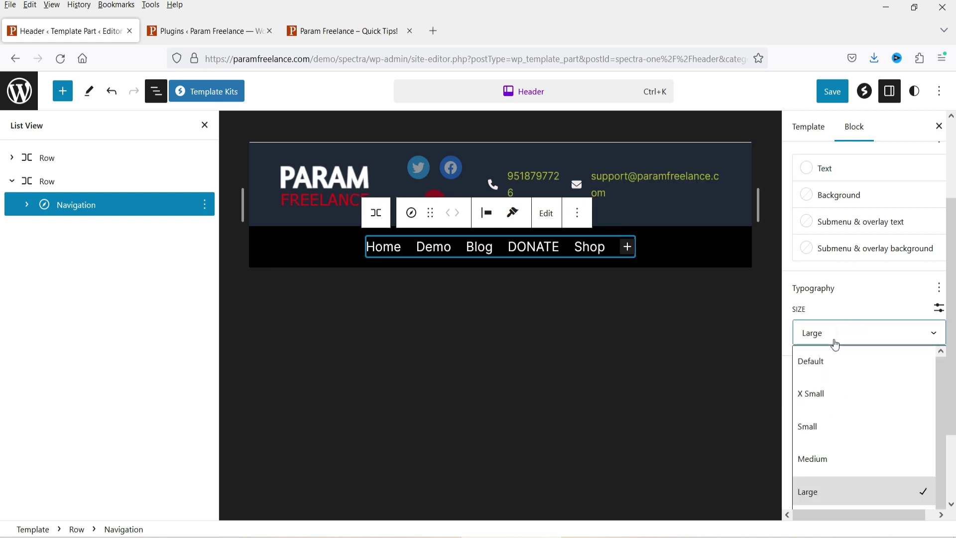
click(827, 457)
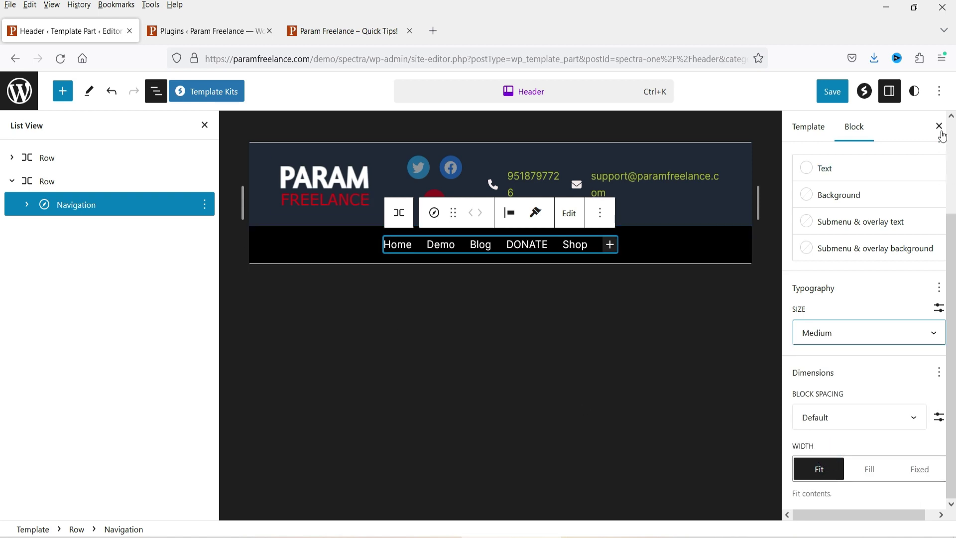
click(939, 126)
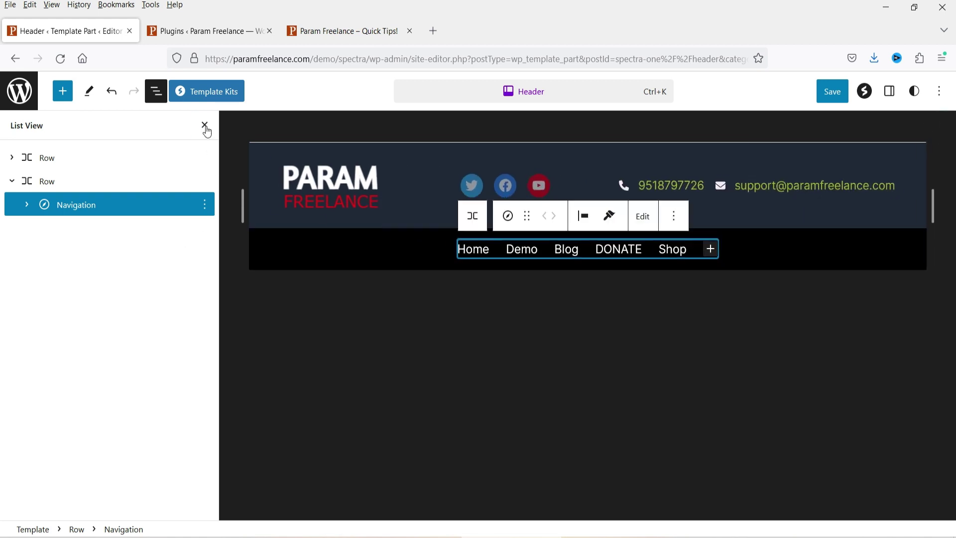
Step: Reselect the second Row in a reopened List View and show its block settings
click(205, 125)
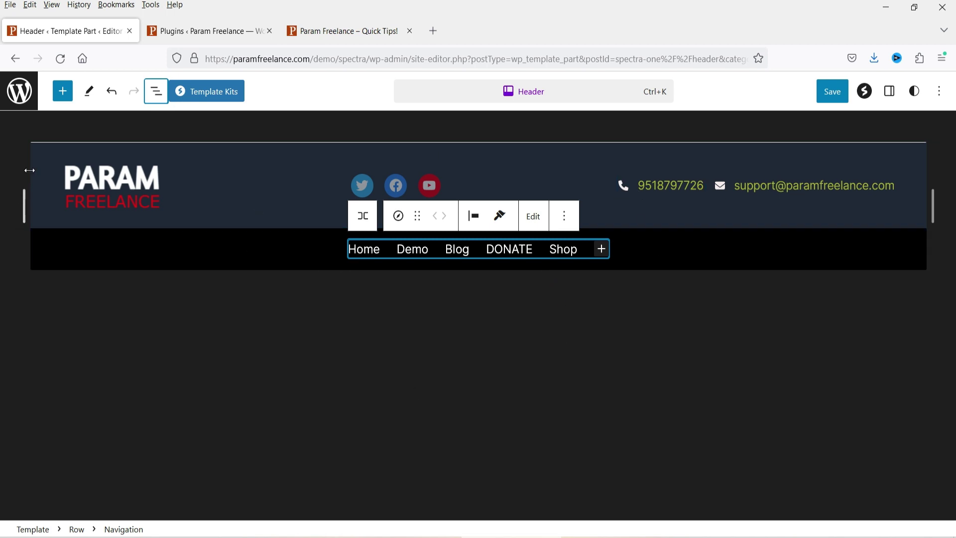
click(156, 92)
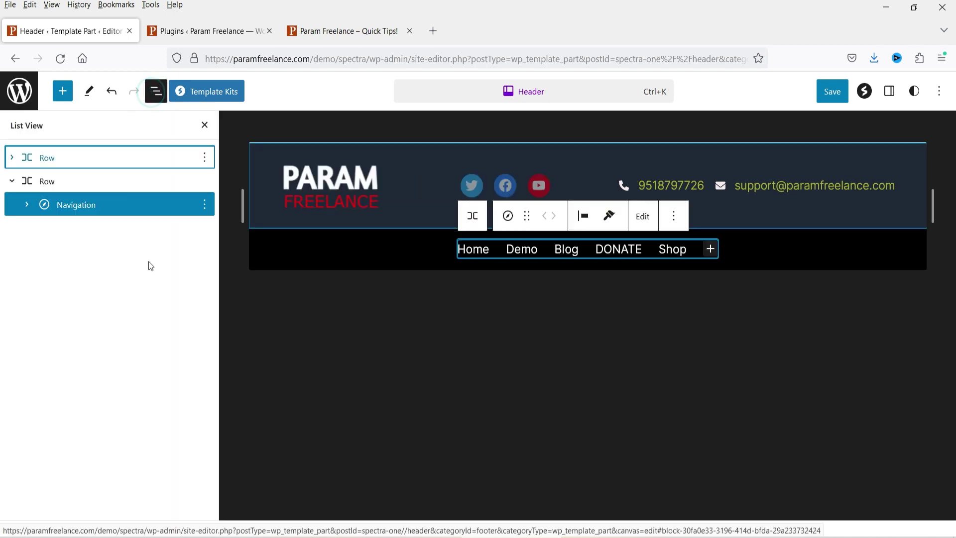
click(11, 181)
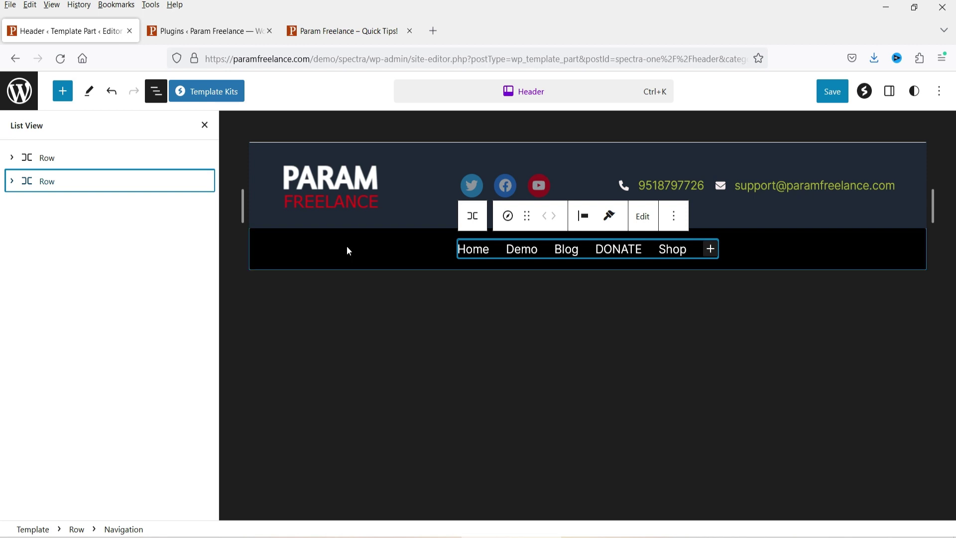
click(12, 183)
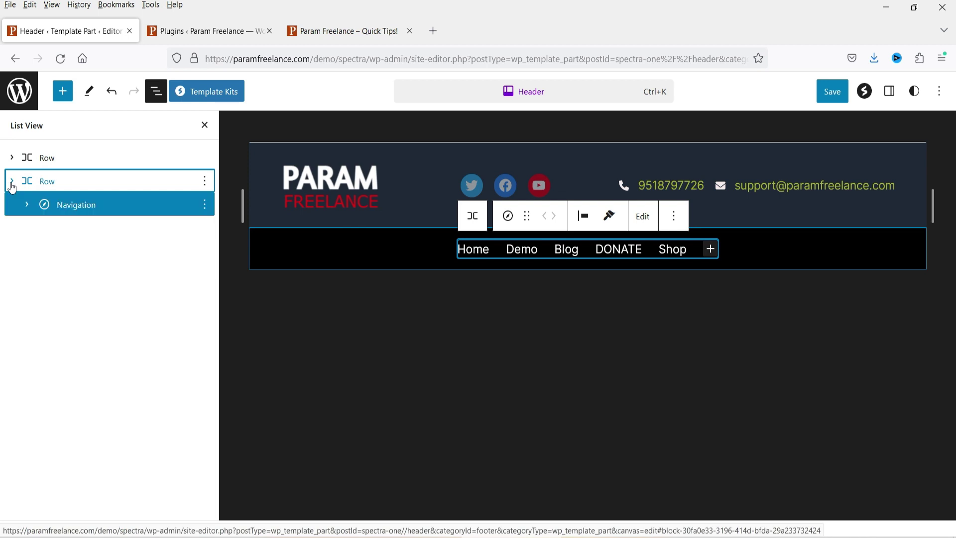
click(42, 182)
click(889, 91)
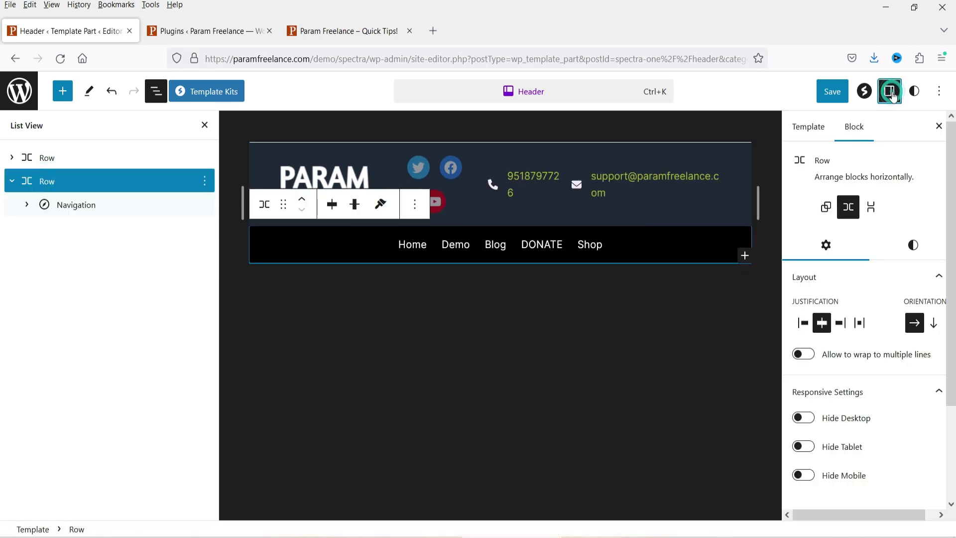
Step: Give the navigation row a 1 px border in the Outline colour (#E6E9EF)
click(913, 256)
scroll(891, 345, down, 5)
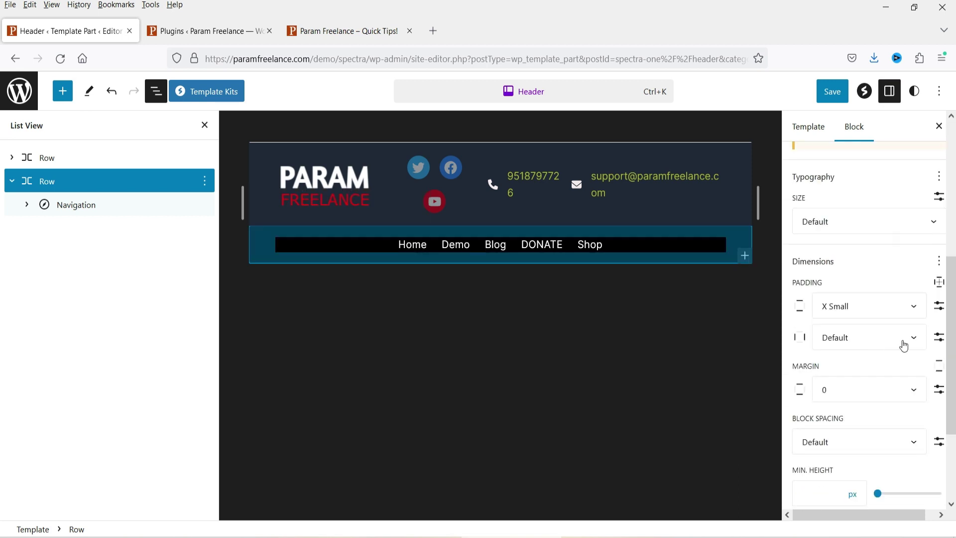
scroll(893, 347, down, 3)
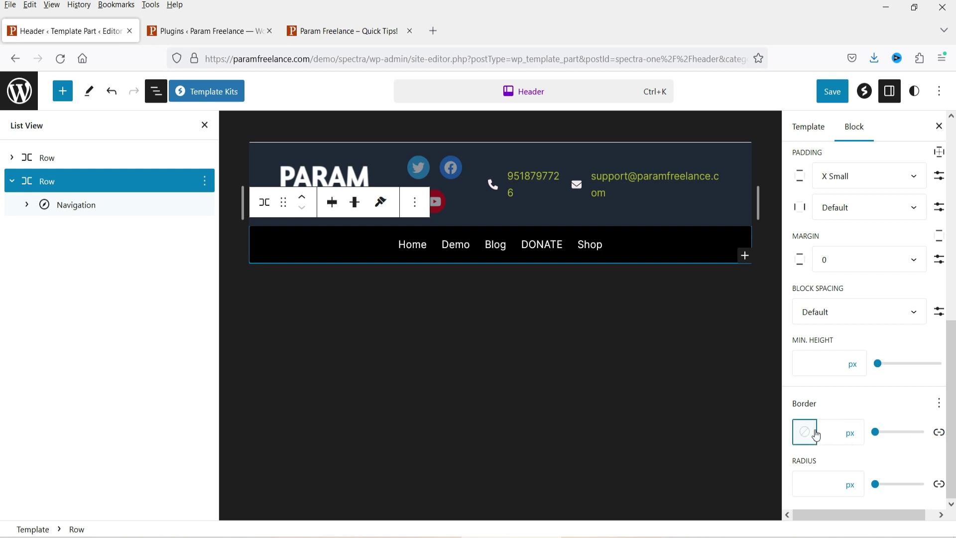
click(836, 432)
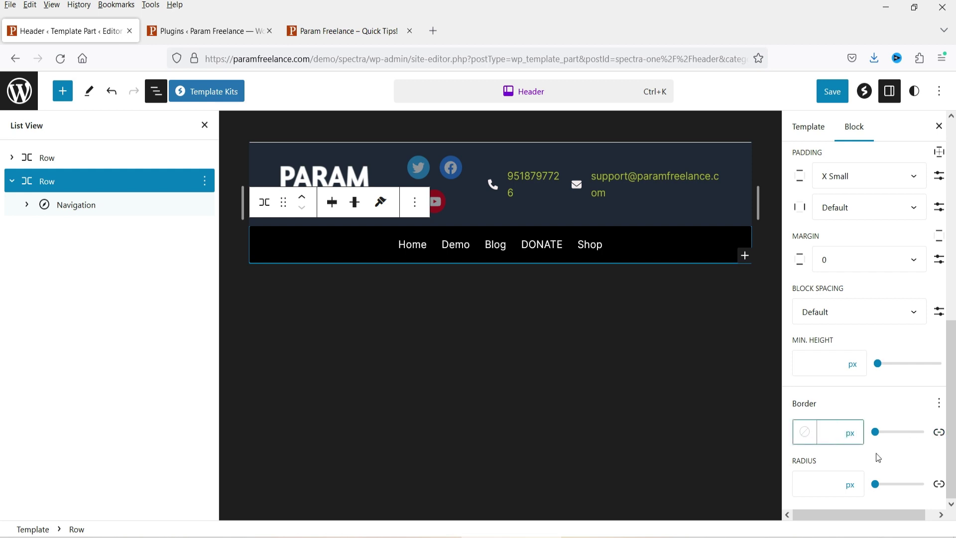
text(1)
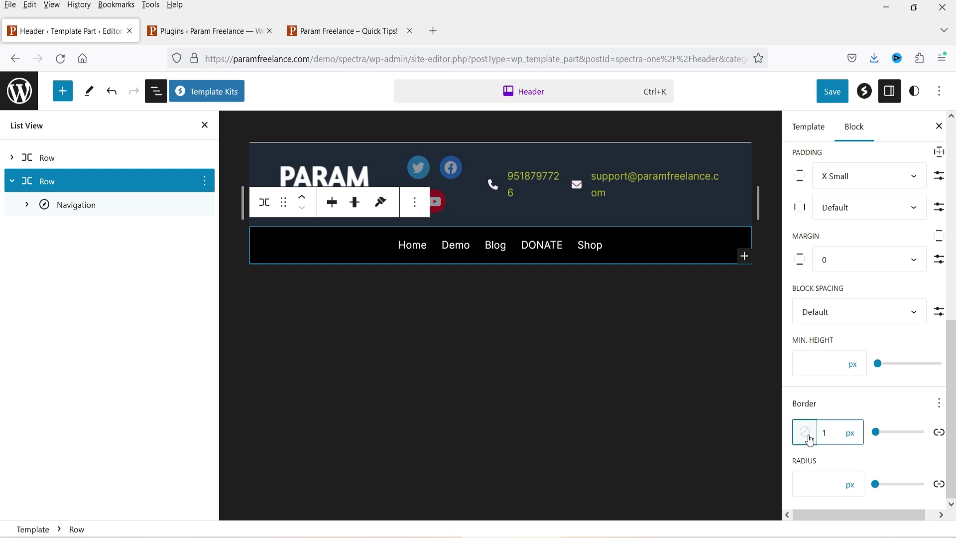
click(805, 432)
click(698, 274)
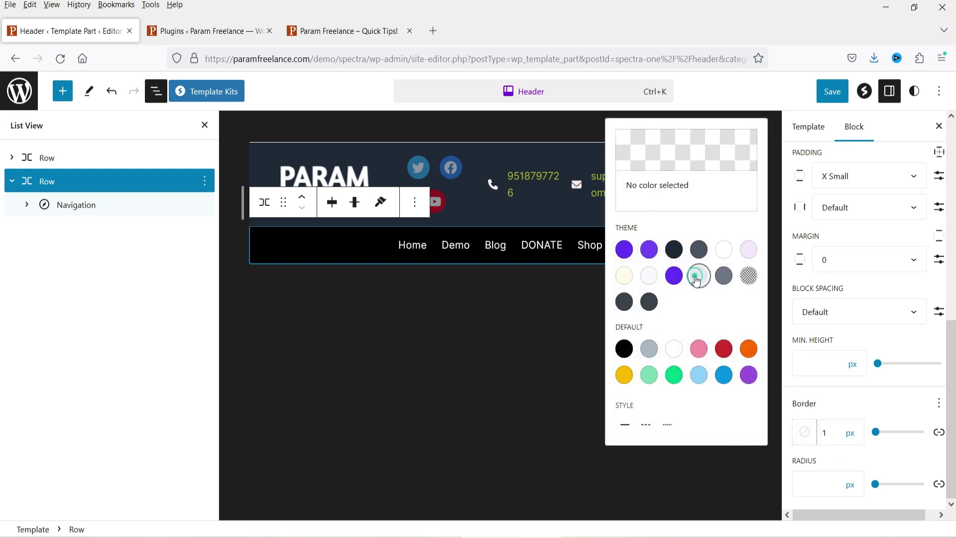
click(793, 367)
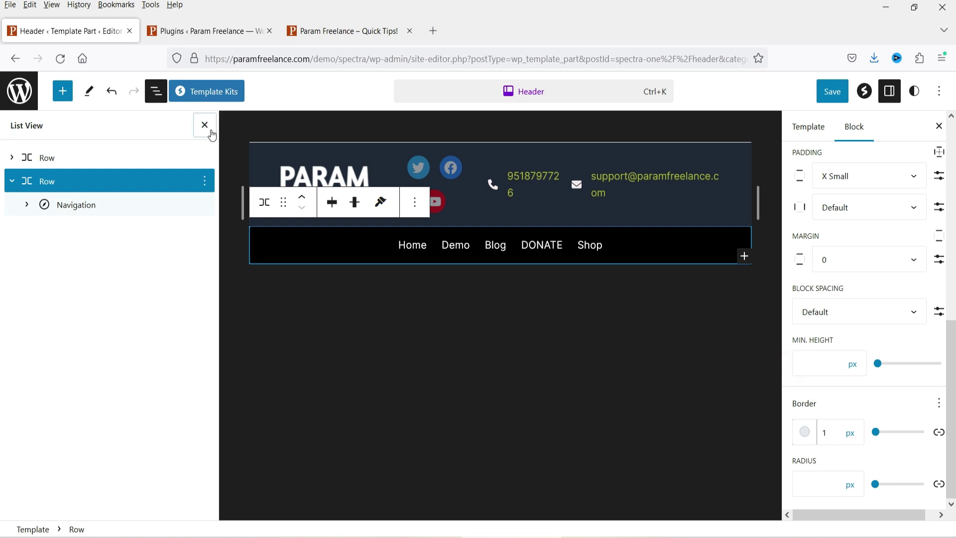
Step: Close List View and the Settings sidebar, and deselect the row on the canvas
click(205, 124)
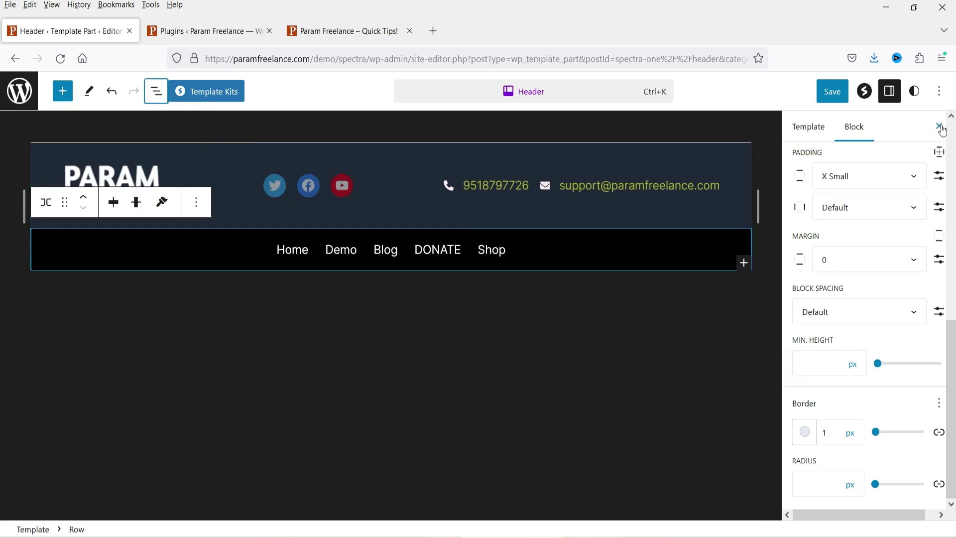
click(939, 126)
click(498, 386)
click(519, 419)
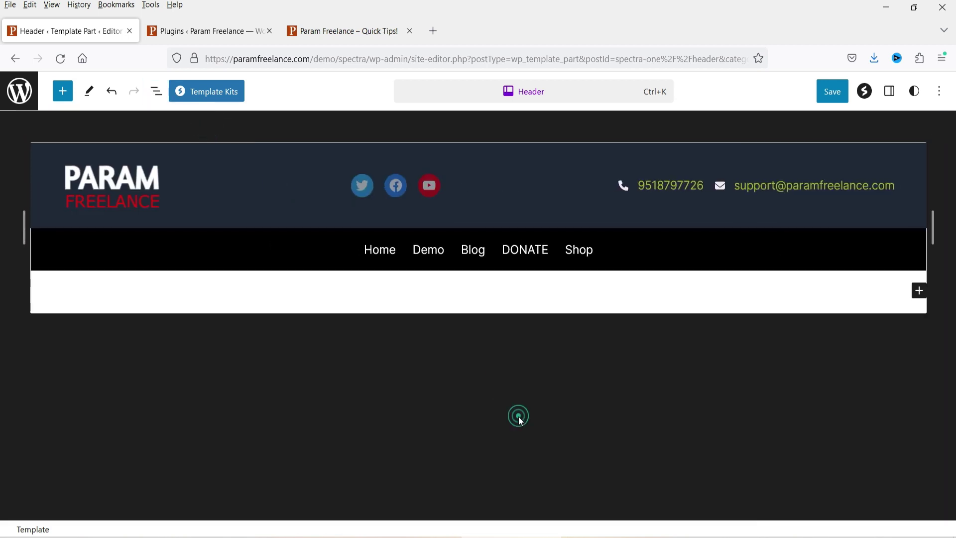
Step: Clear the empty block below the navigation row, save header and Home page, and view the live site
key(shift+alt+o)
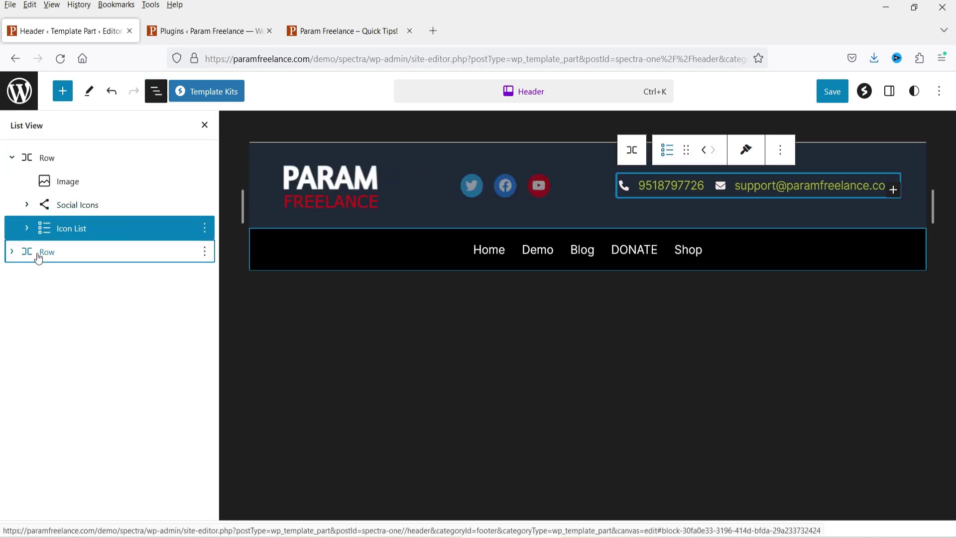
click(39, 258)
key(ctrl+shift+comma)
key(ctrl+s)
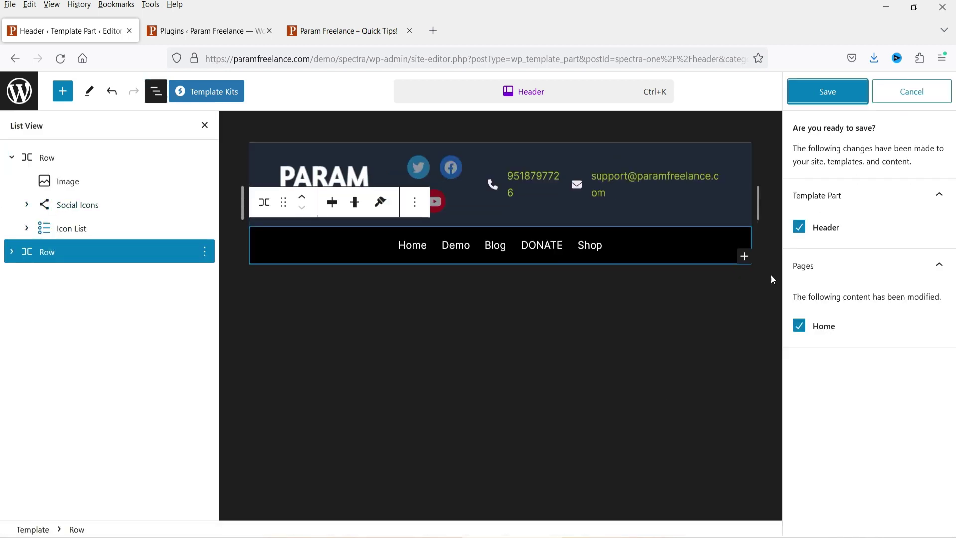
click(834, 92)
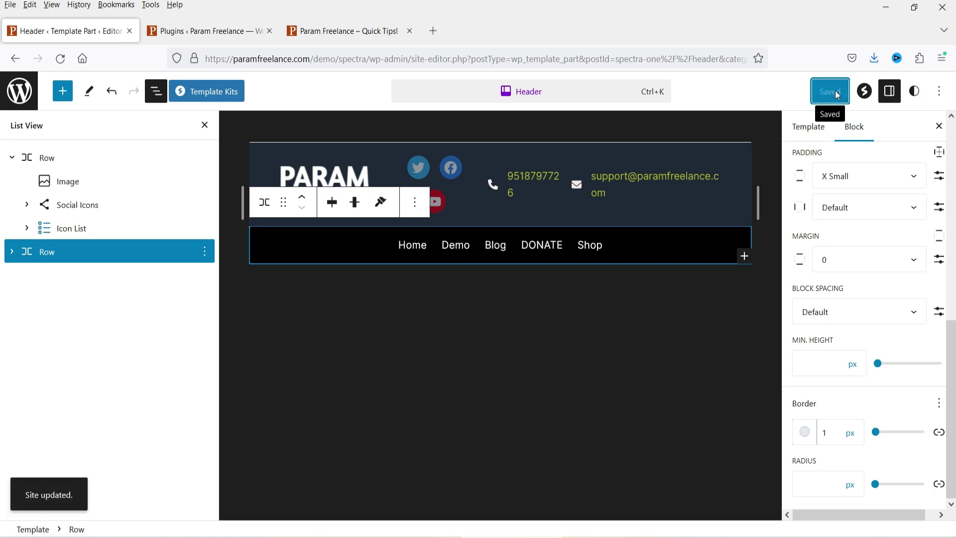
click(332, 31)
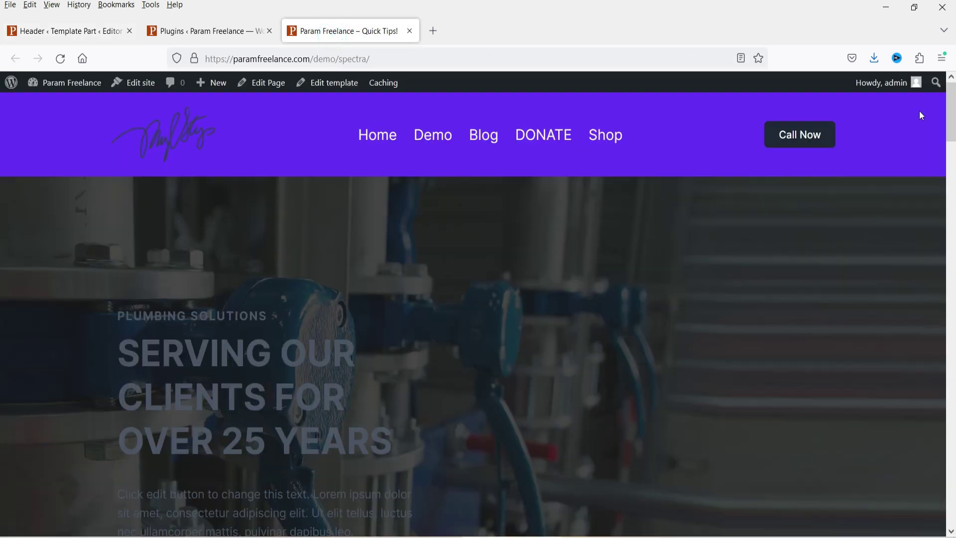
Step: Reload the live site and check the Shop page's new black header with the PARAM FREELANCE logo
click(60, 58)
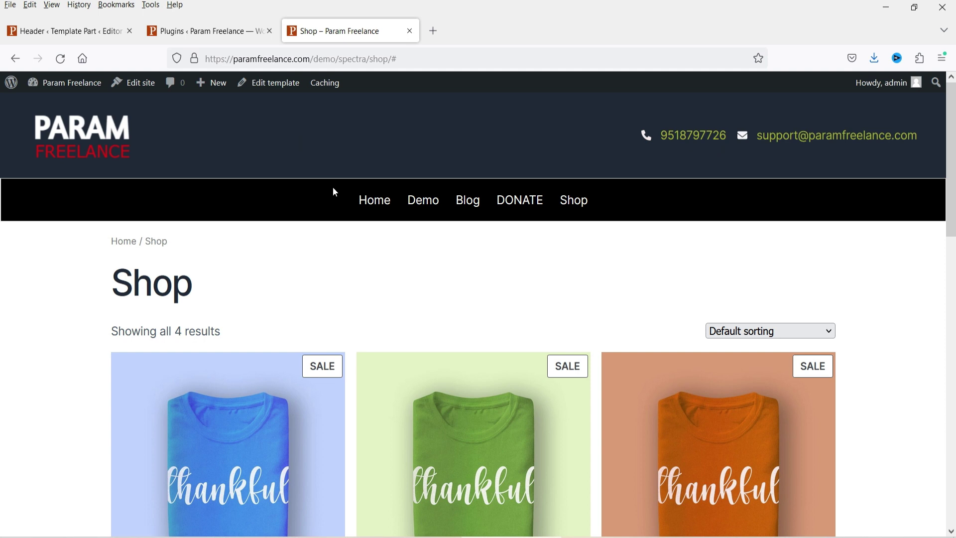
click(190, 121)
Step: Exit header editing, open the Footer template part from Patterns, then return to the Shop tab
click(32, 31)
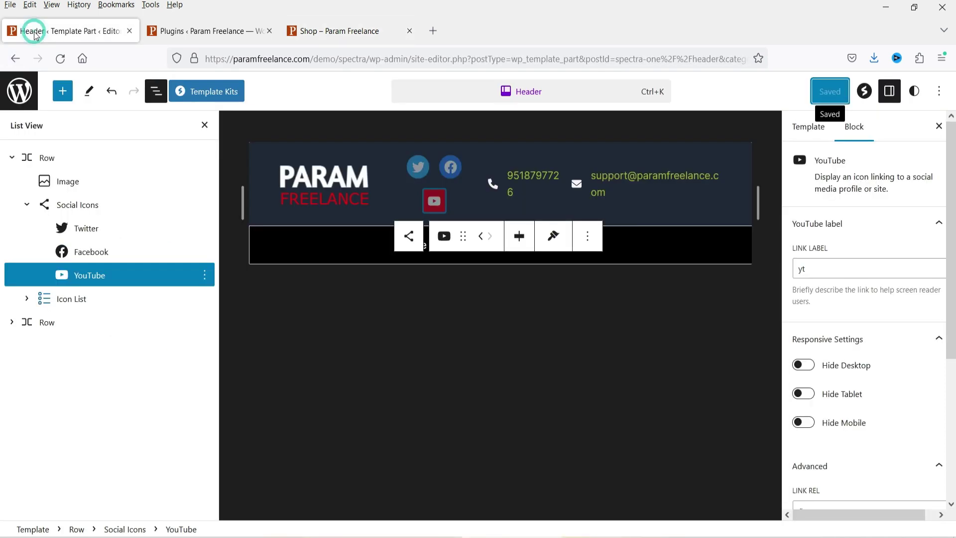
click(205, 127)
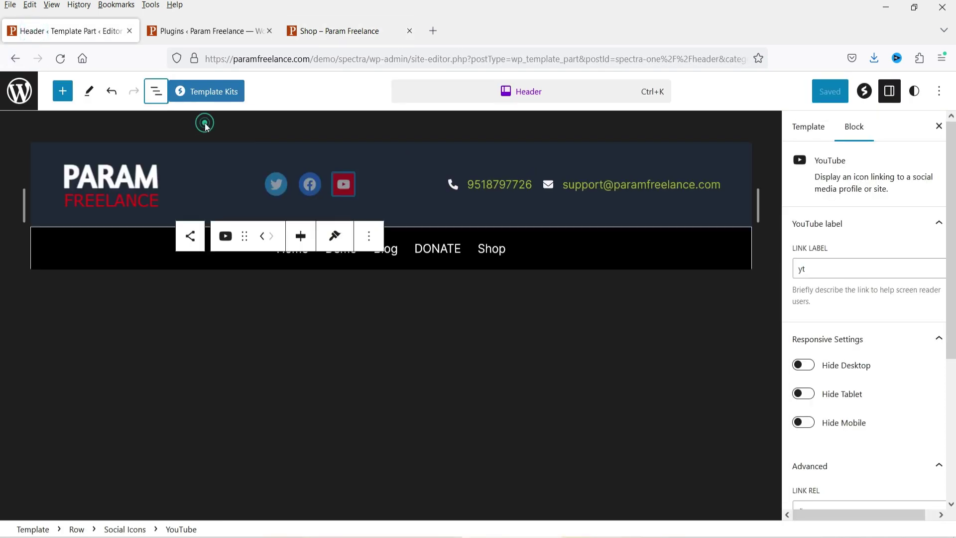
click(20, 95)
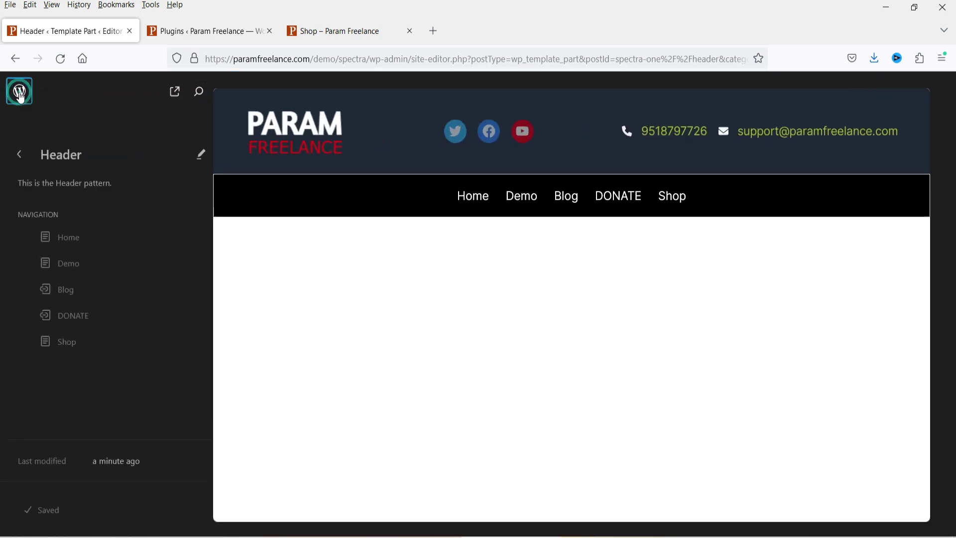
click(18, 155)
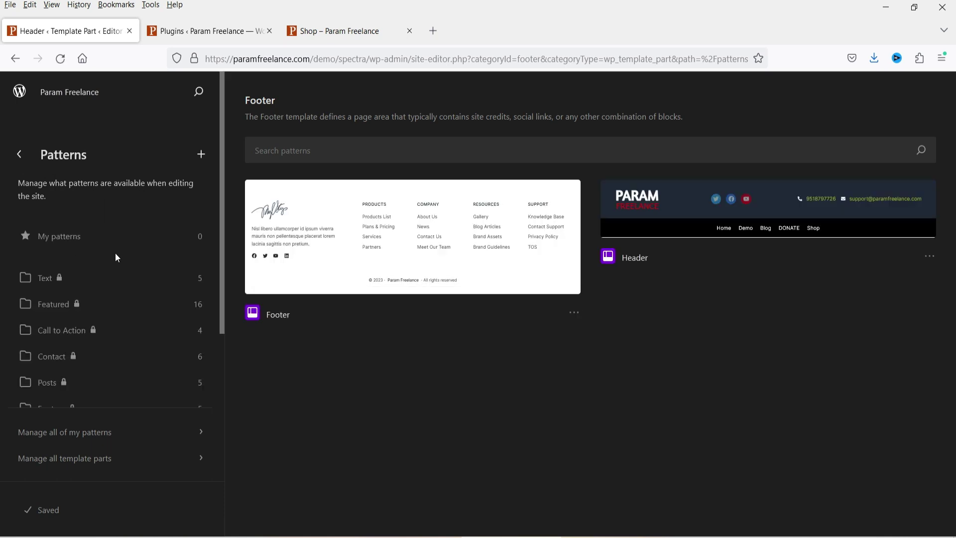
click(327, 215)
click(331, 34)
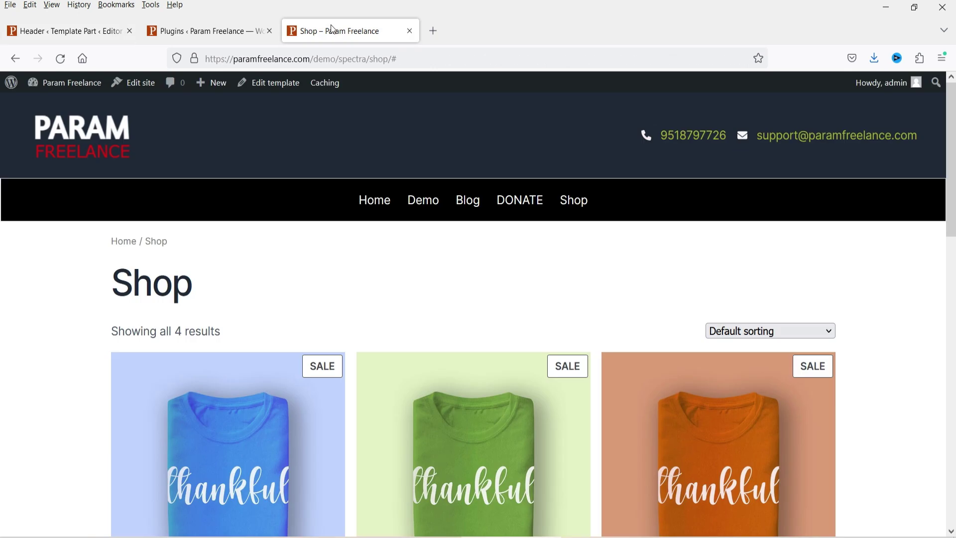
Step: Scroll to the Shop page footer to inspect its text and link columns, then go back to the editor
scroll(830, 289, down, 15)
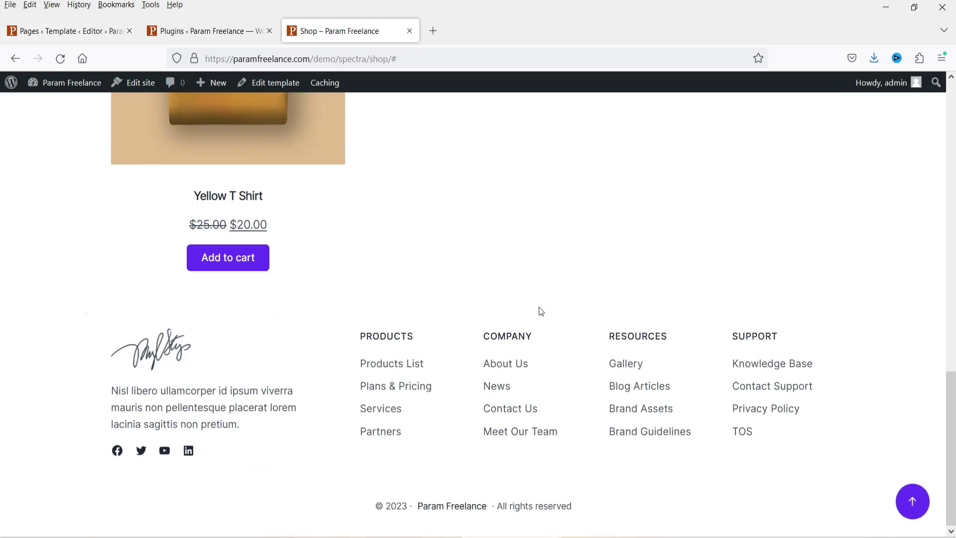
drag(540, 309, 736, 487)
click(103, 314)
click(734, 486)
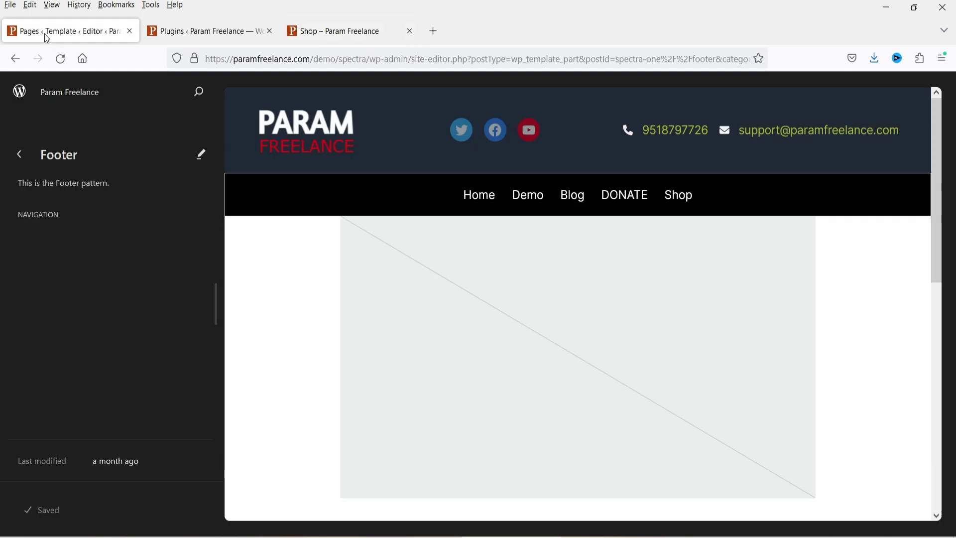
click(45, 33)
scroll(668, 282, down, 10)
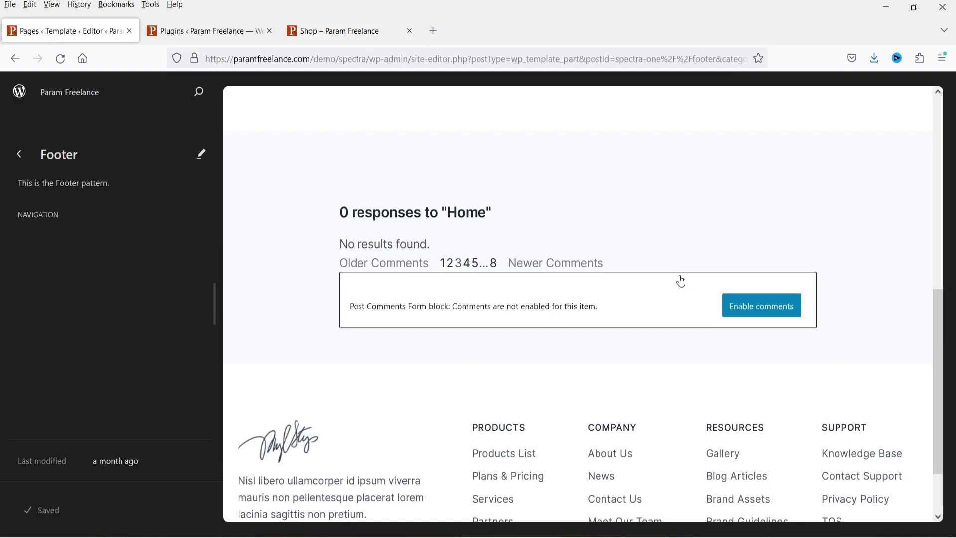
Step: Start editing the footer on the Home page and choose Edit template to unlock it
click(201, 154)
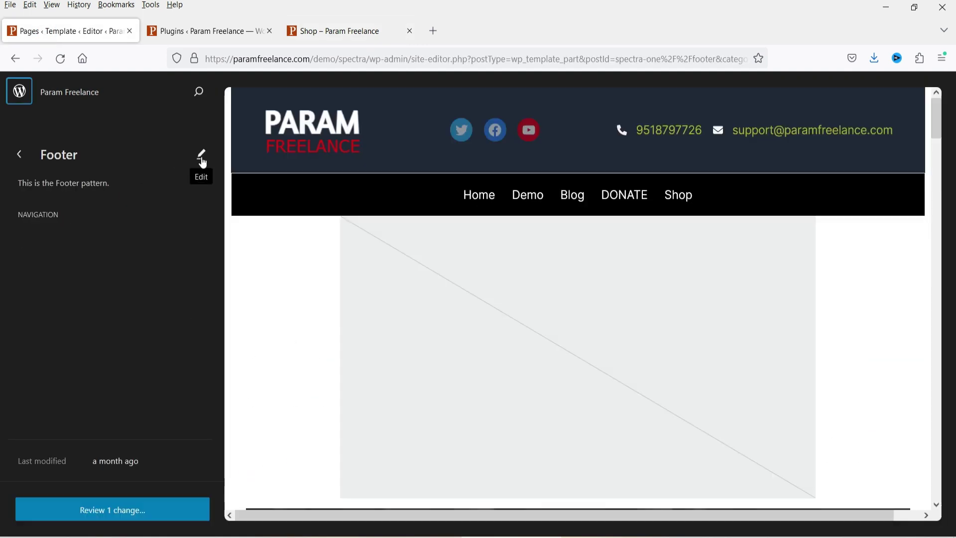
scroll(518, 269, down, 15)
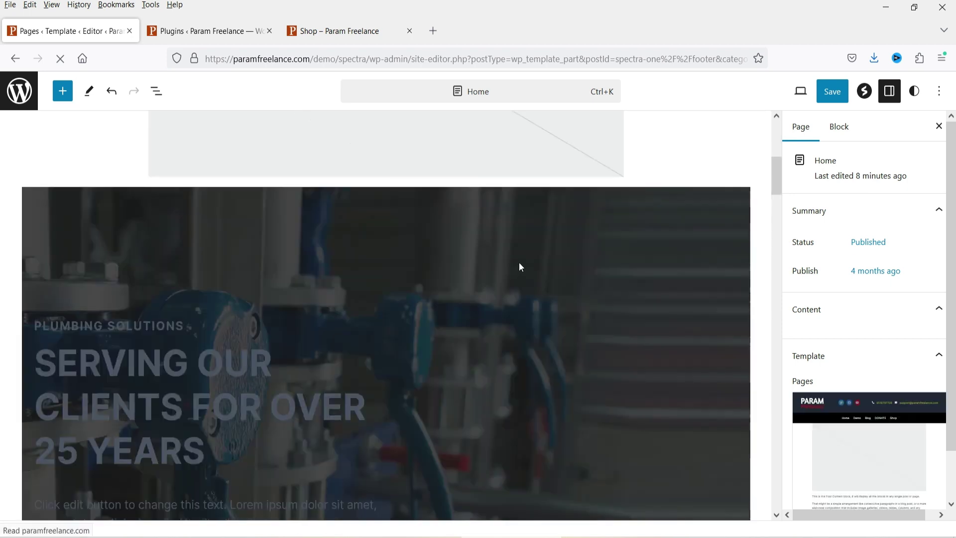
scroll(521, 273, down, 10)
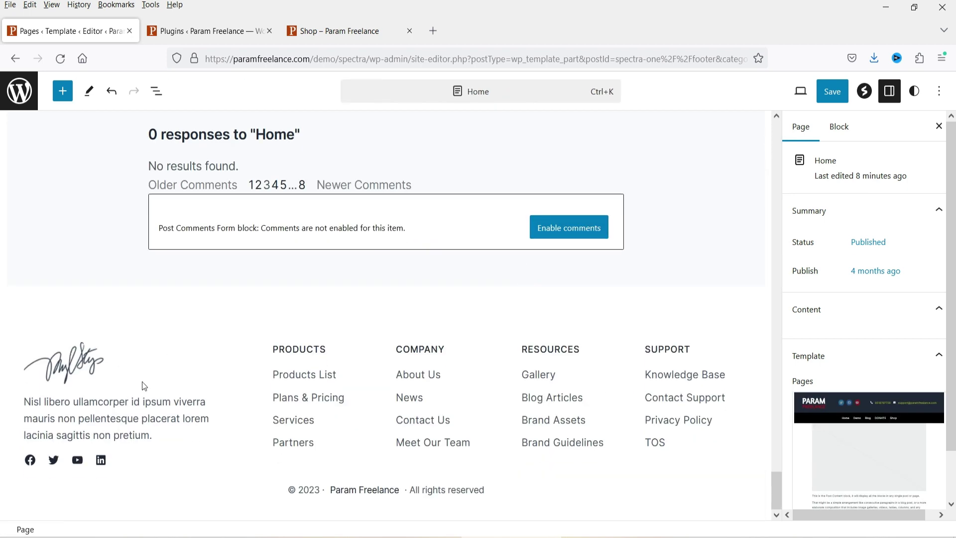
double_click(149, 375)
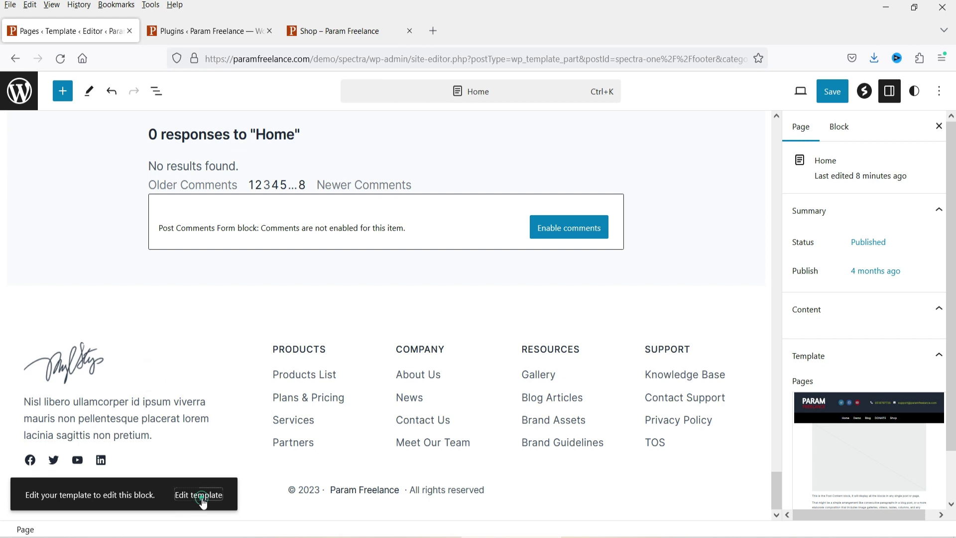
click(199, 495)
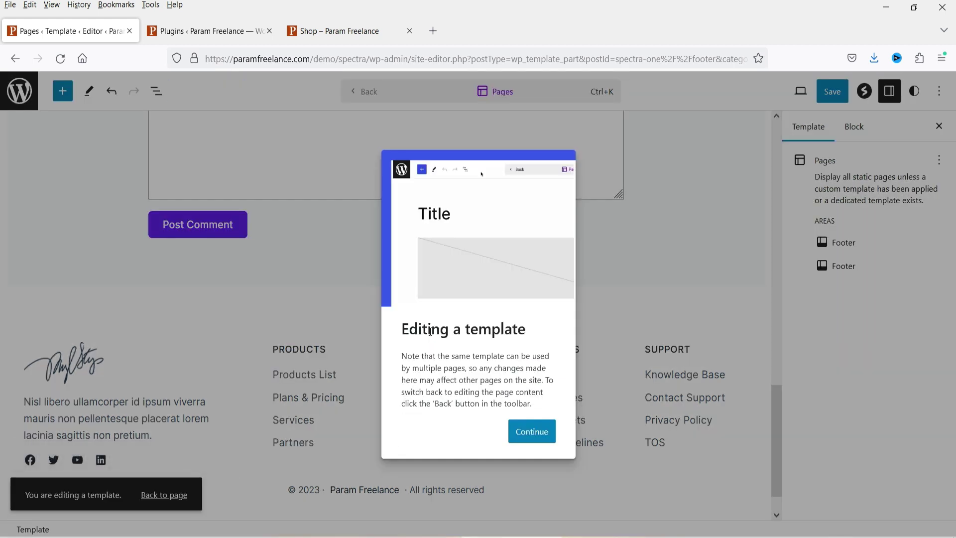
Step: Swap the footer's signature image for the red FREELANCE logo from the Media Library
click(531, 430)
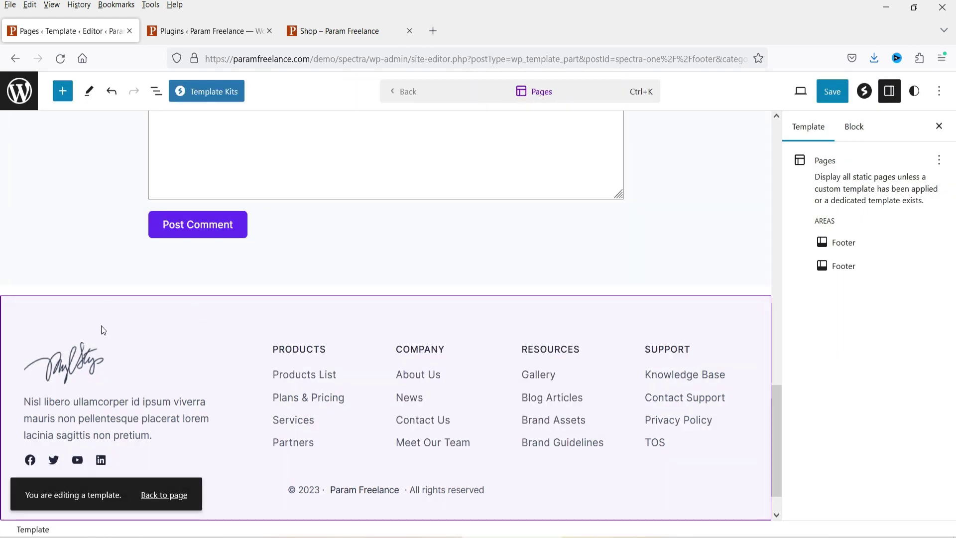
scroll(693, 338, down, 1)
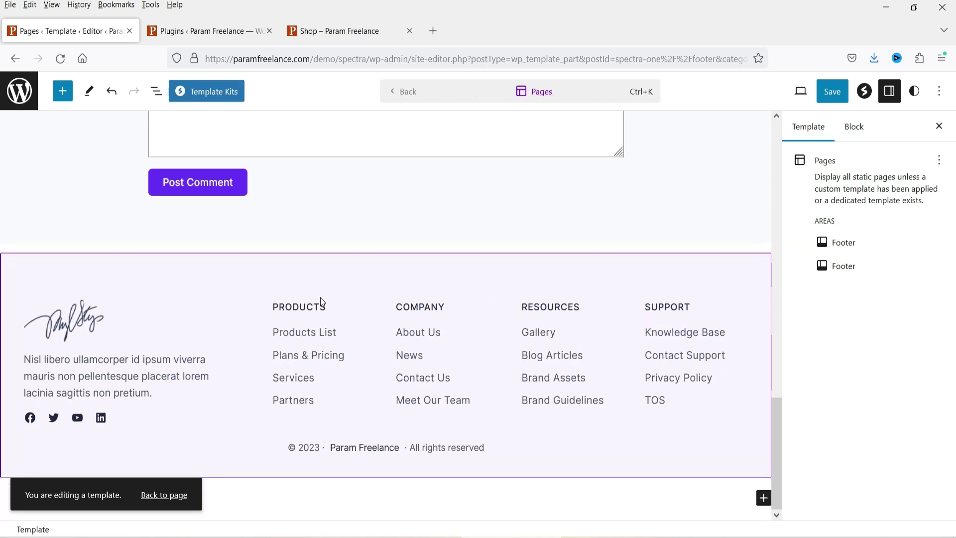
click(320, 297)
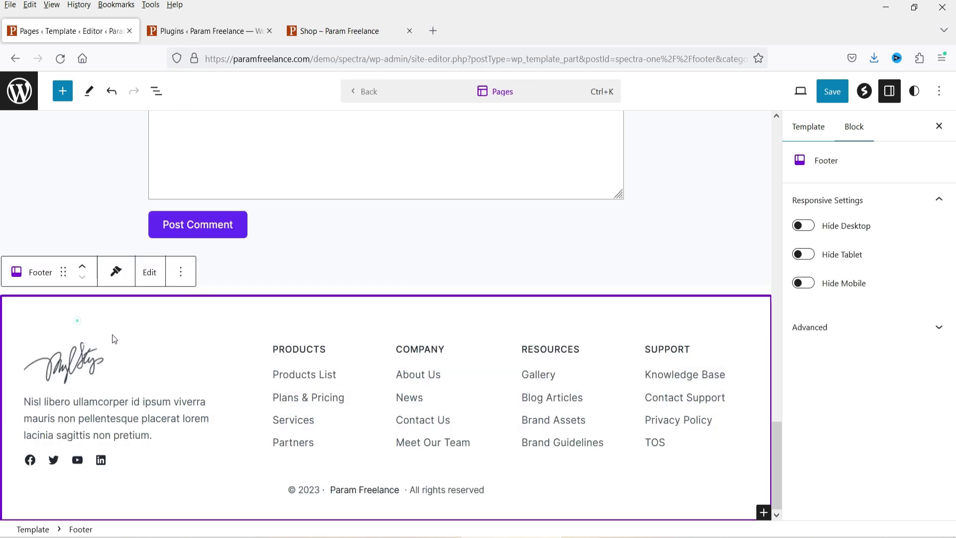
click(93, 368)
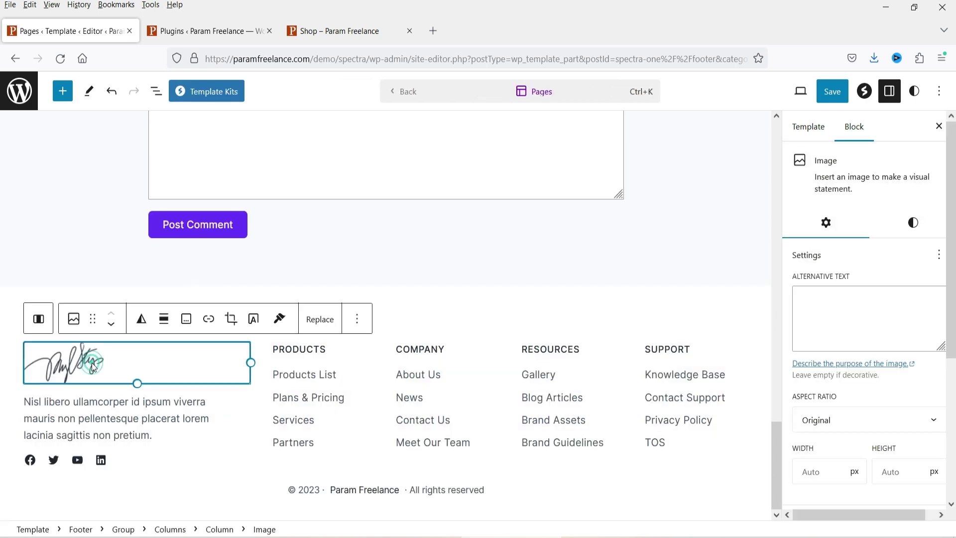
click(321, 322)
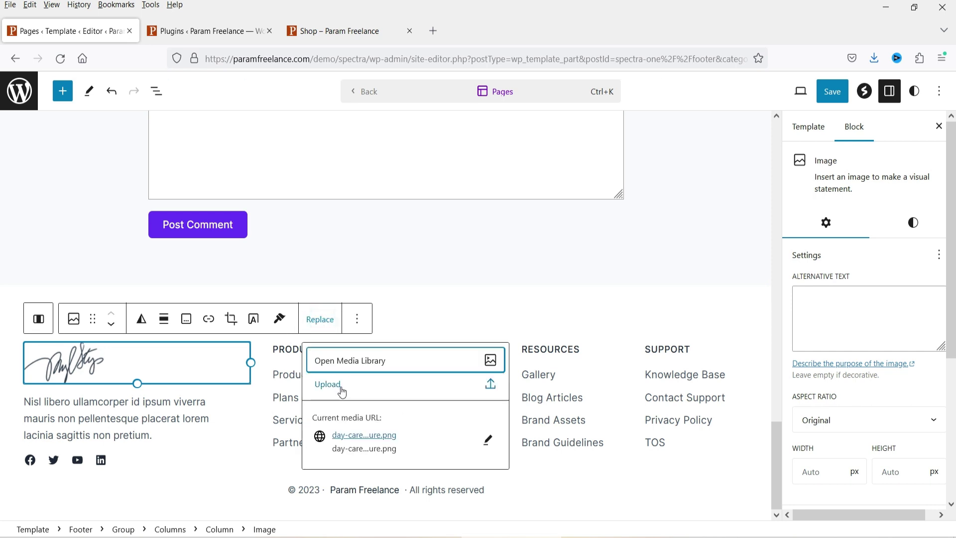
click(384, 360)
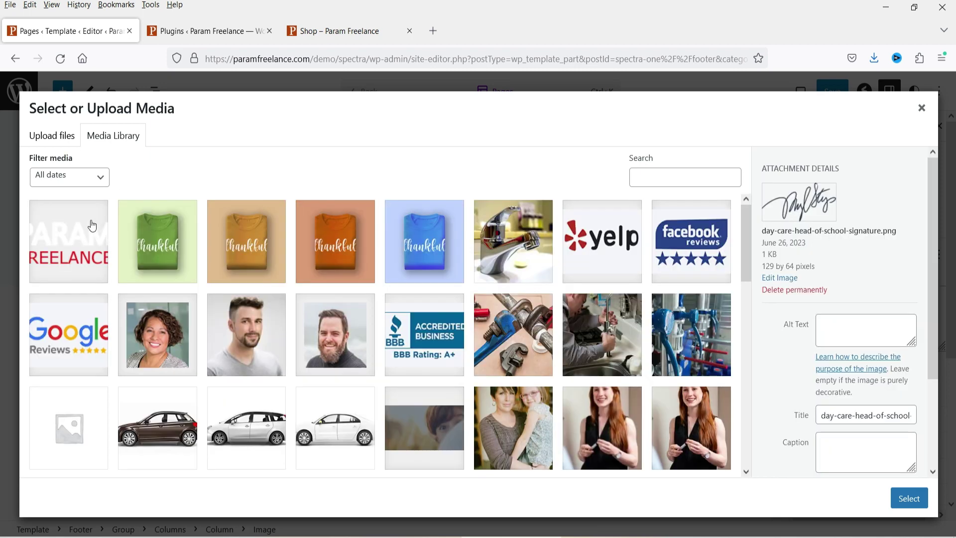
click(70, 229)
click(910, 498)
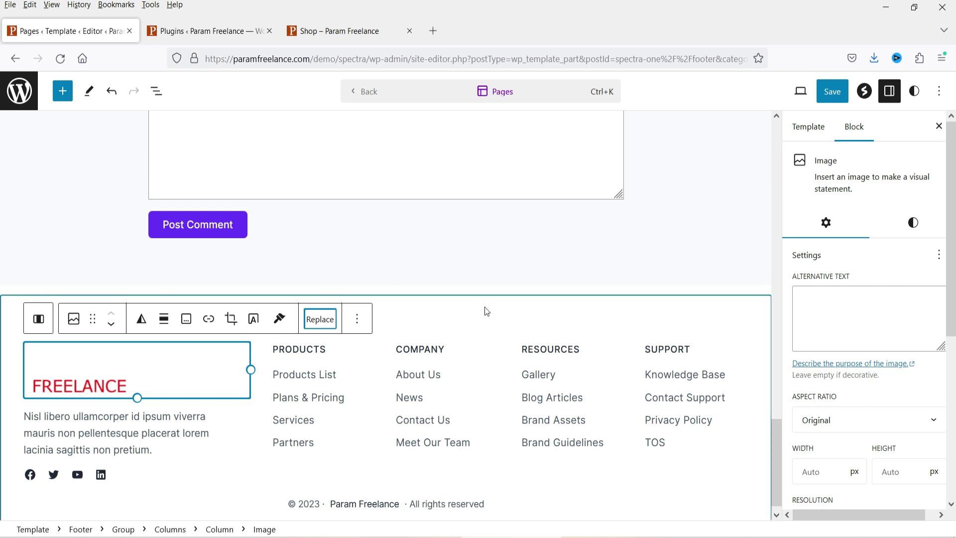
Step: Use the List View outline to select the footer's inner Group block
click(8, 320)
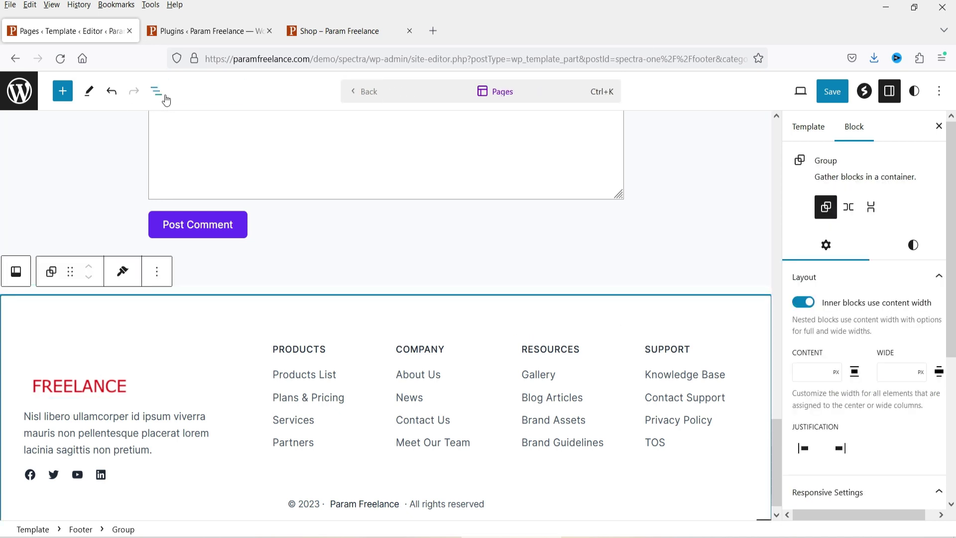
click(157, 93)
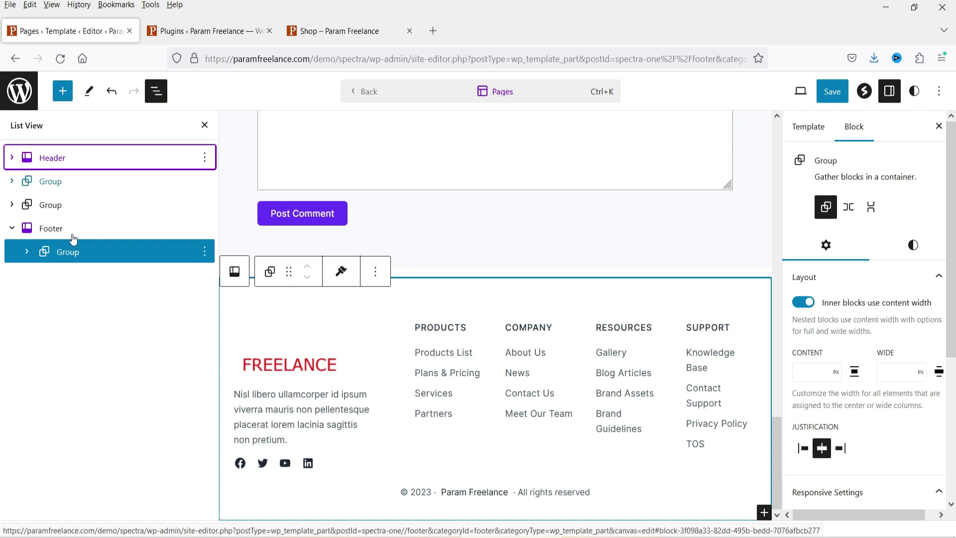
click(52, 229)
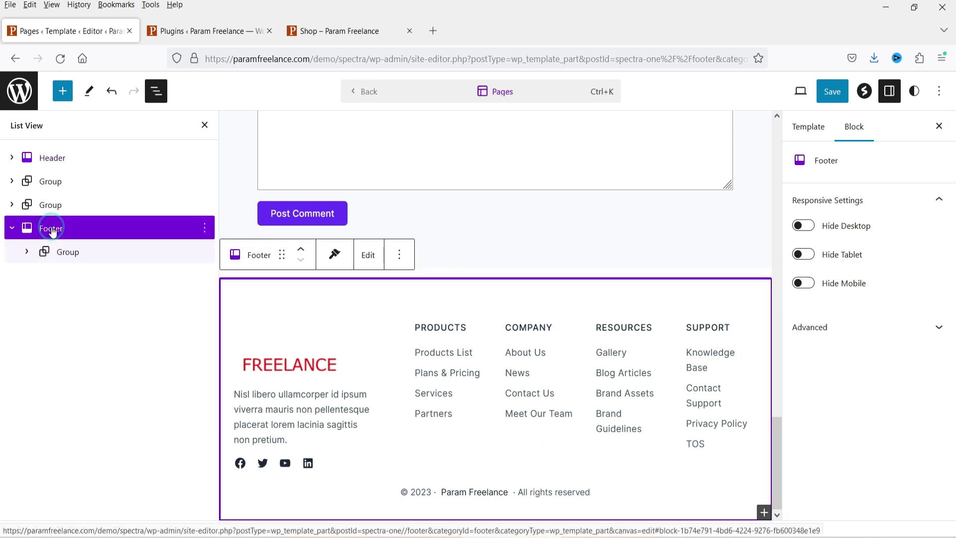
click(27, 253)
click(161, 251)
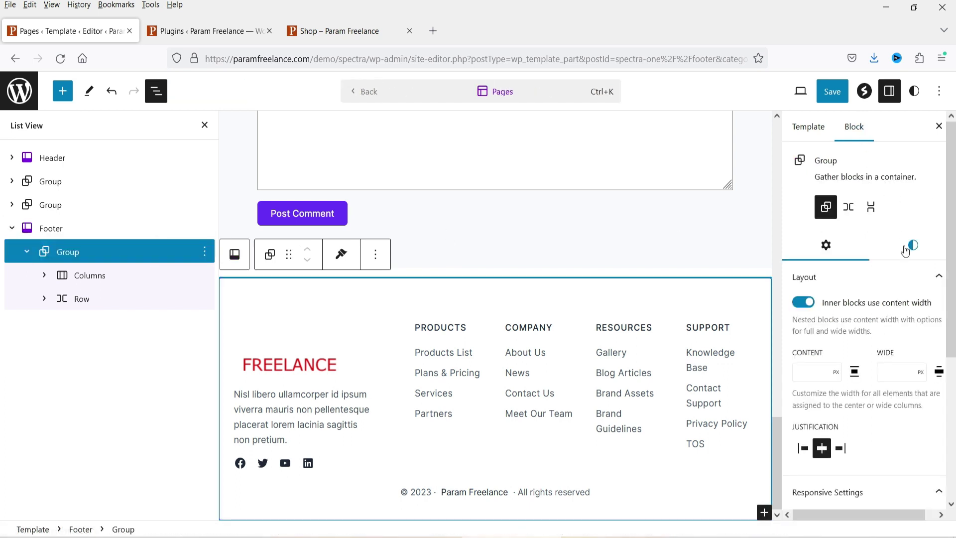
Step: Give the footer group a black background and white (#FFFFFF) text
click(905, 249)
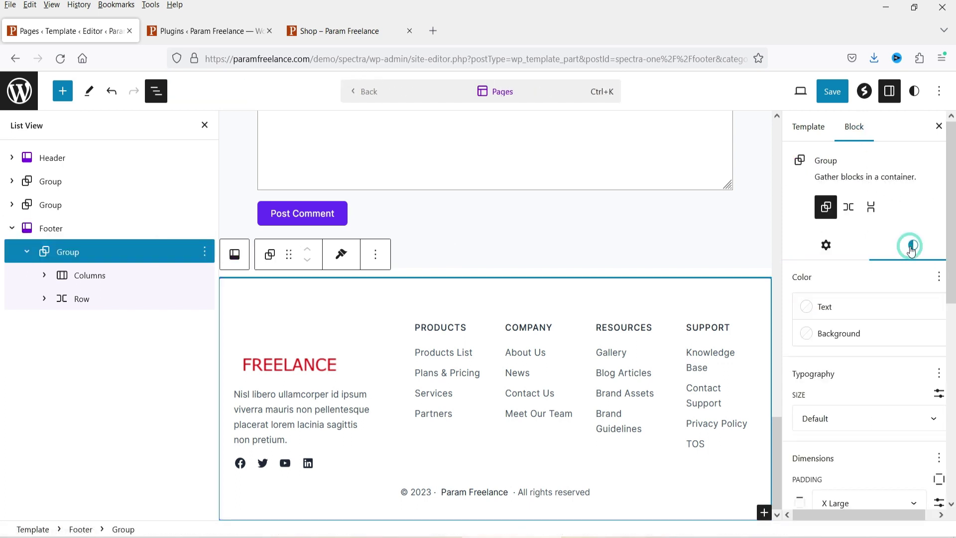
click(861, 337)
scroll(667, 306, down, 2)
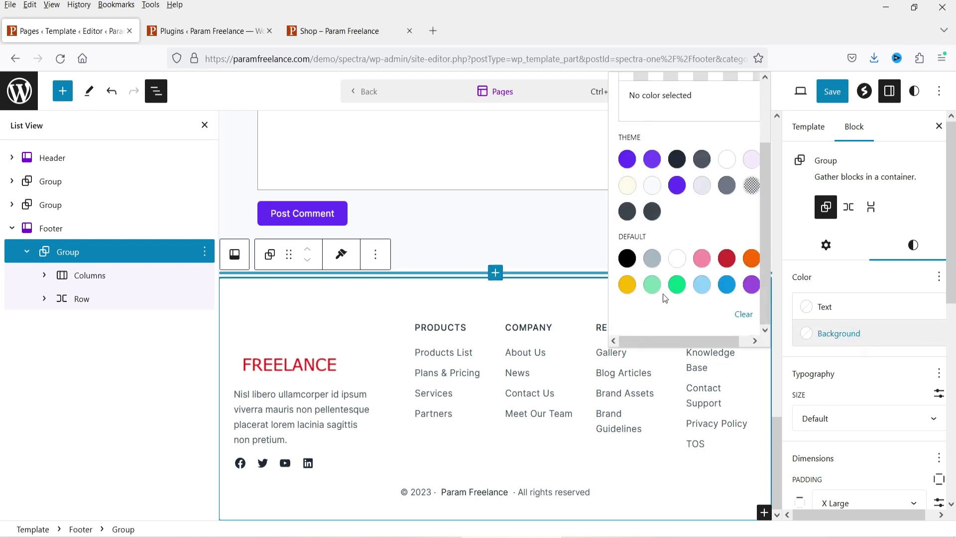
click(628, 259)
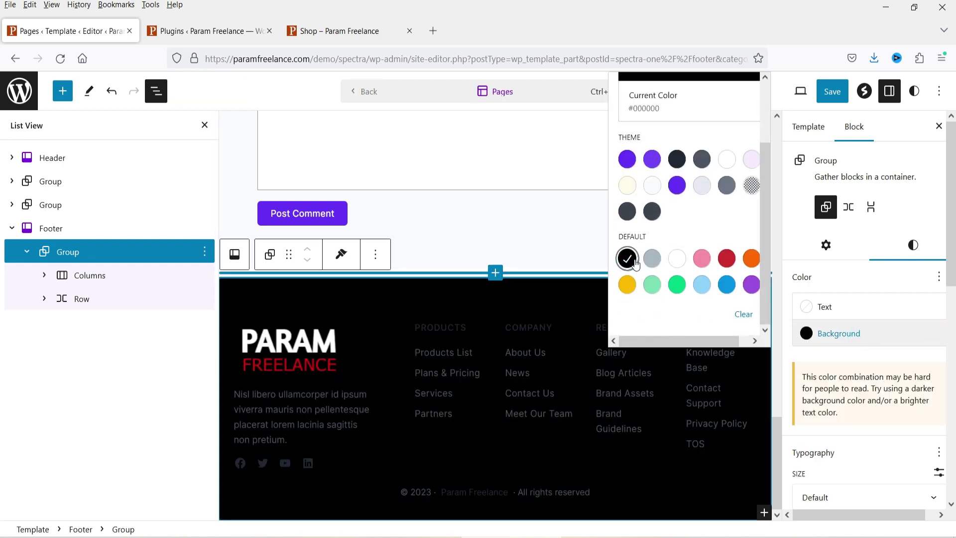
click(810, 309)
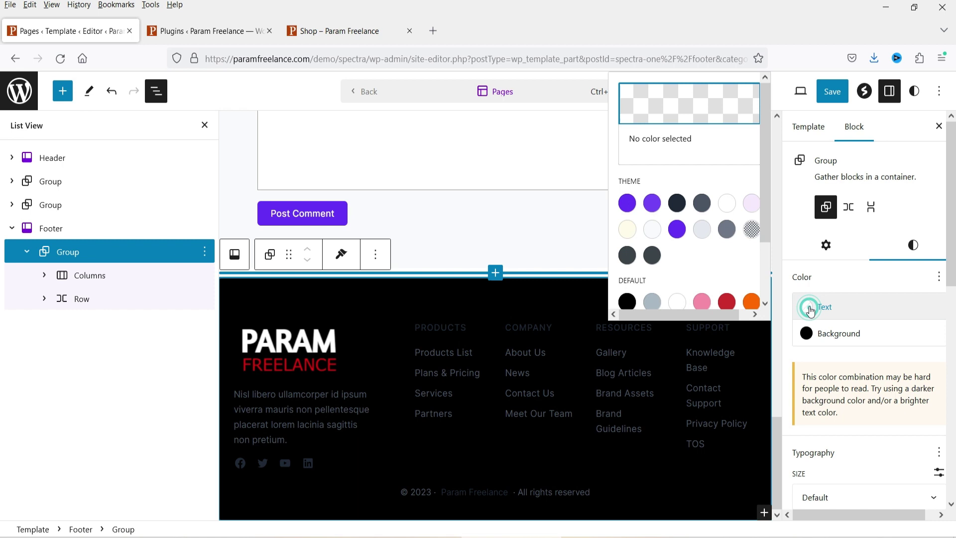
click(727, 203)
scroll(894, 308, down, 3)
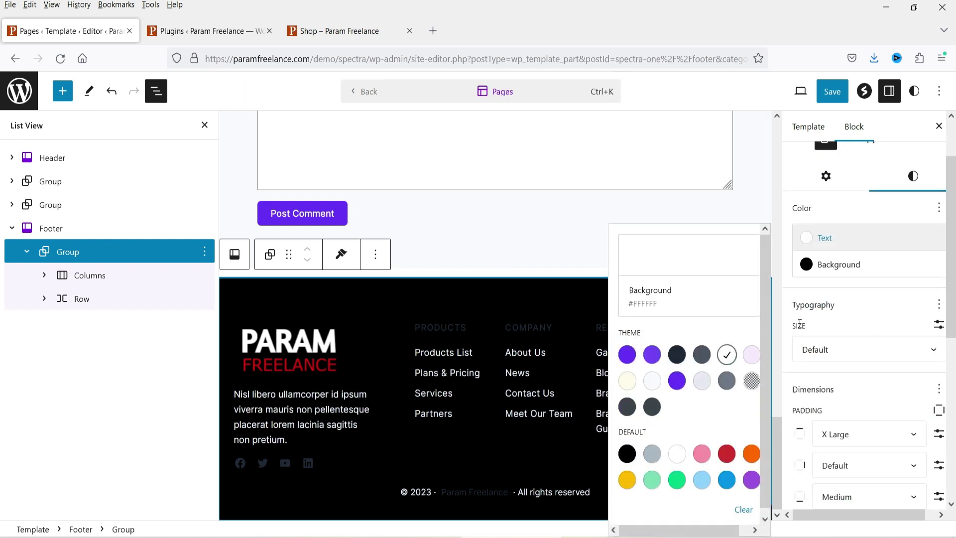
Step: Select the footer's Social Icons block below the description paragraph
click(864, 373)
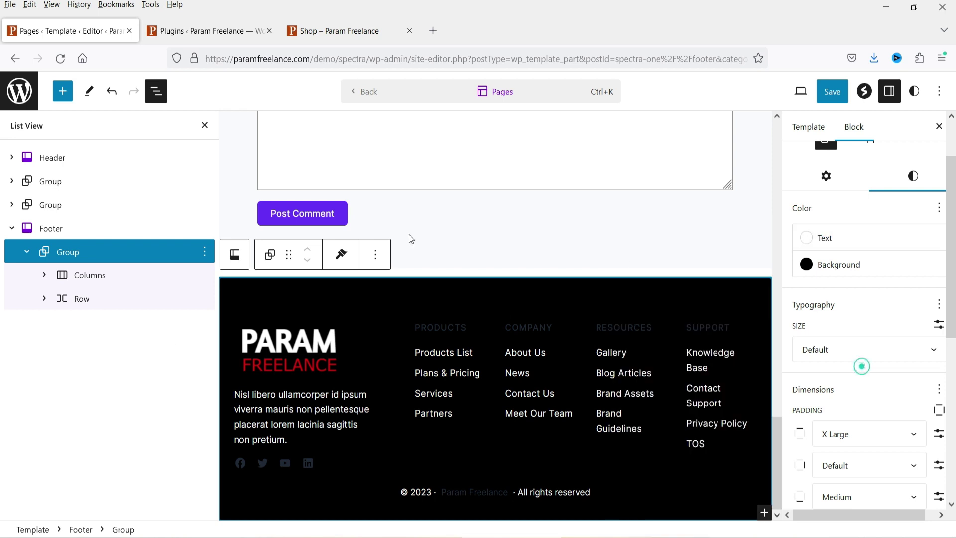
click(289, 409)
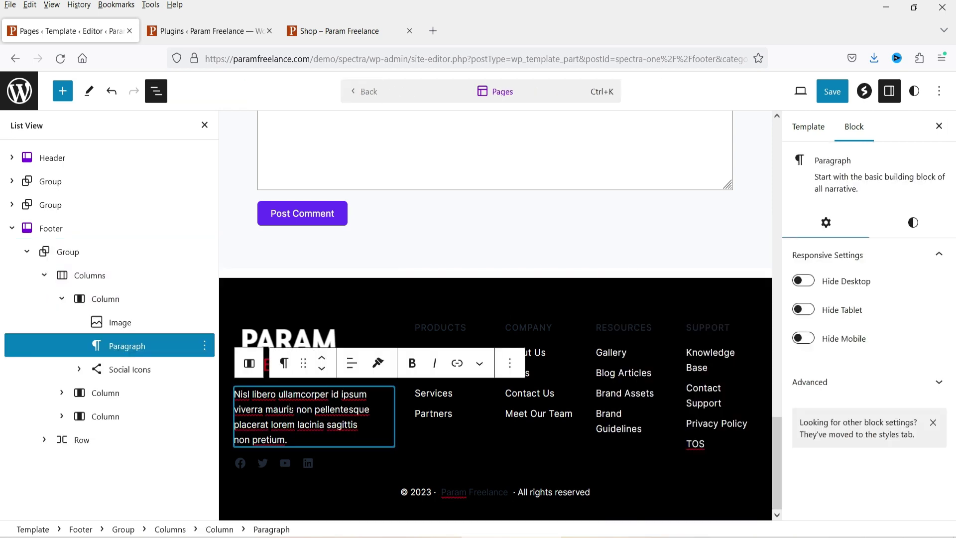
triple_click(312, 424)
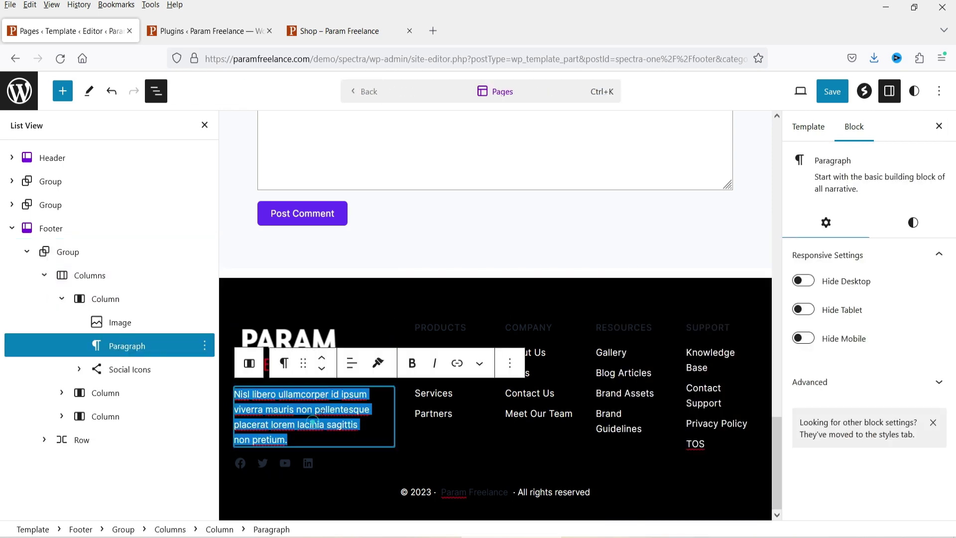
click(331, 464)
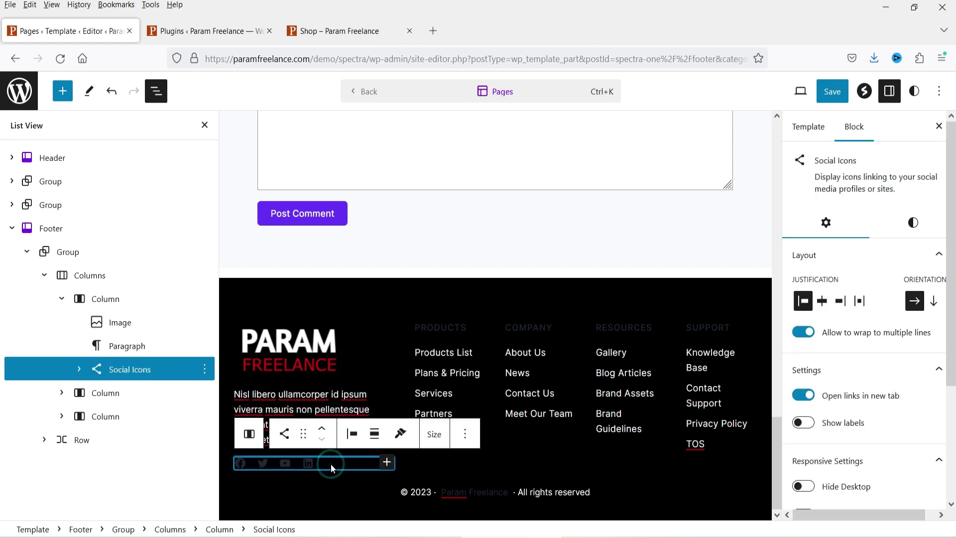
scroll(919, 369, down, 3)
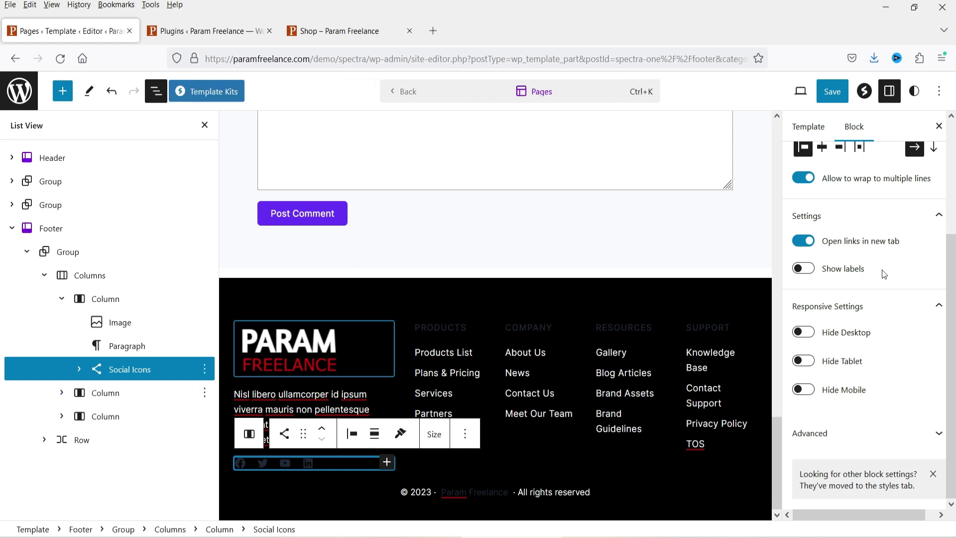
scroll(878, 286, up, 3)
scroll(877, 286, down, 3)
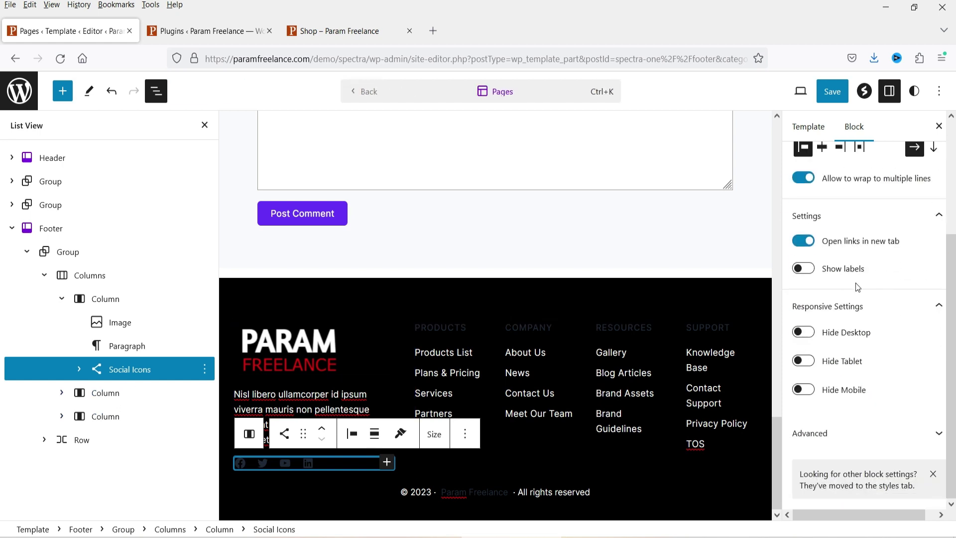
scroll(842, 278, up, 3)
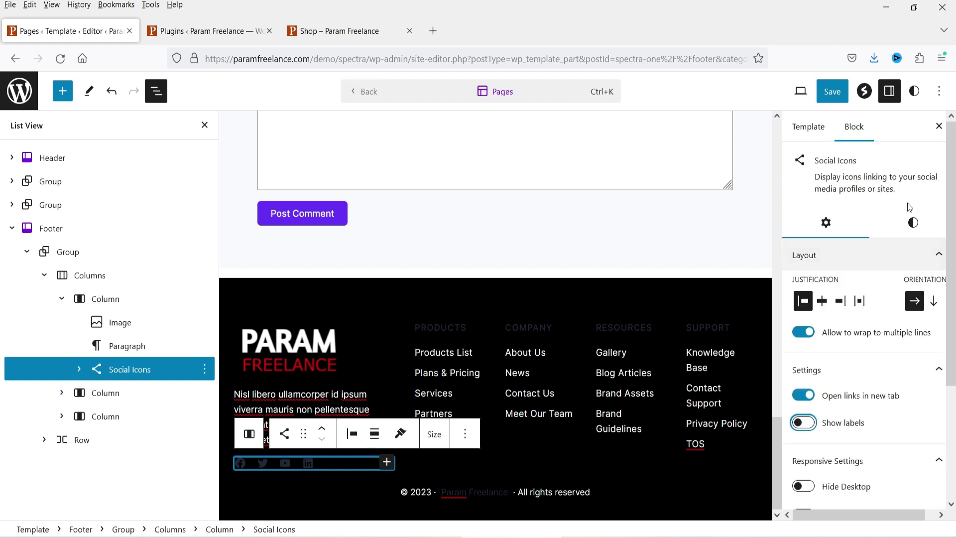
Step: Set the social icons' Icon color to Luminous vivid amber (#FCB900)
click(909, 222)
scroll(909, 230, down, 2)
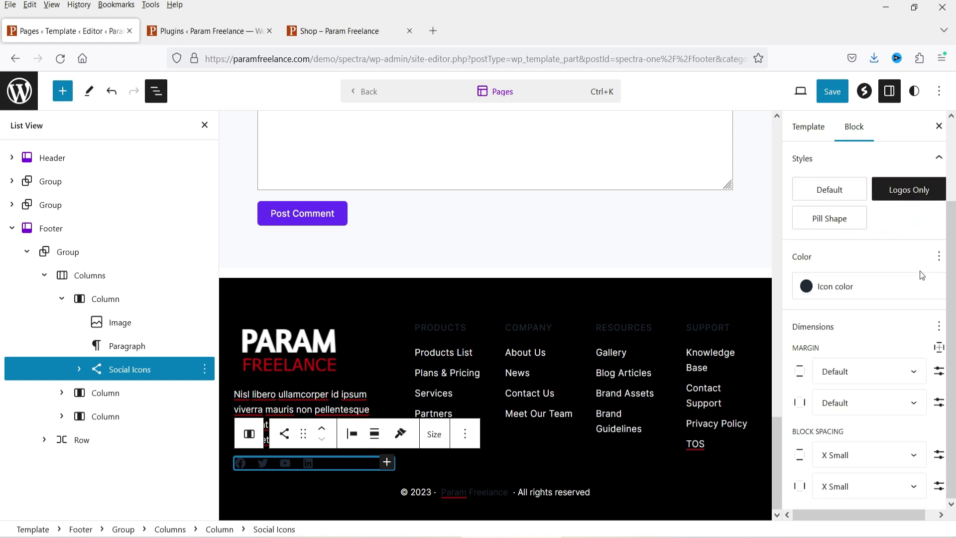
click(868, 291)
scroll(674, 470, down, 1)
click(627, 505)
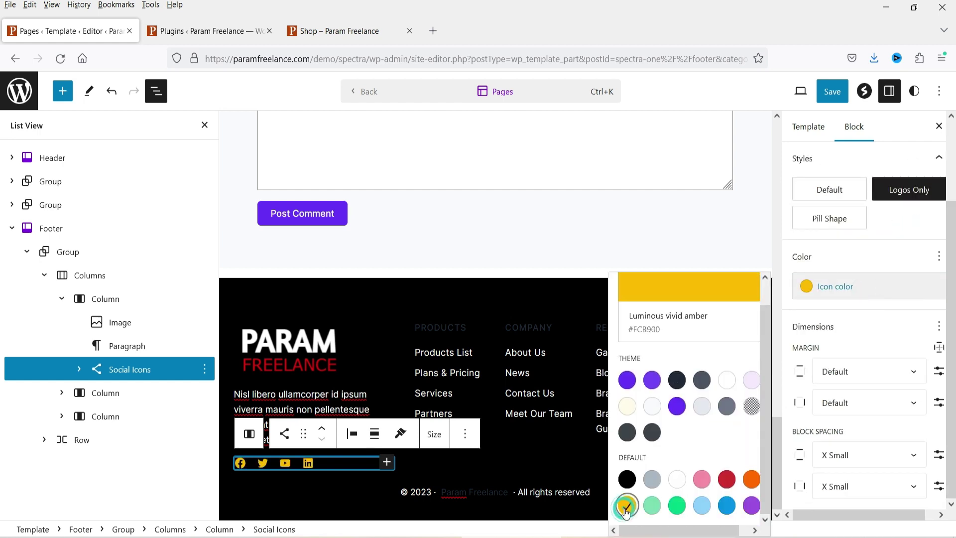
click(876, 338)
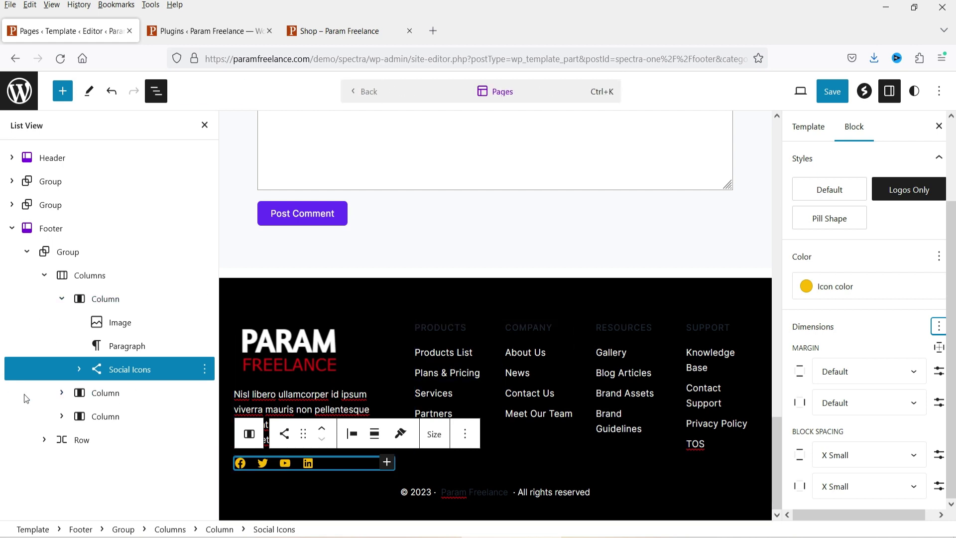
Step: Add a new Custom Link item to the end of the Products menu
click(449, 327)
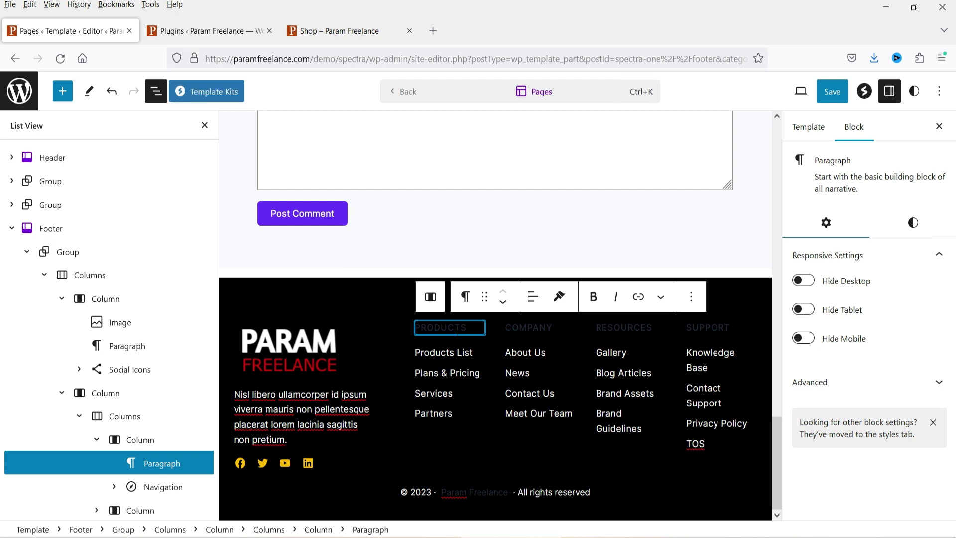
scroll(151, 428, down, 2)
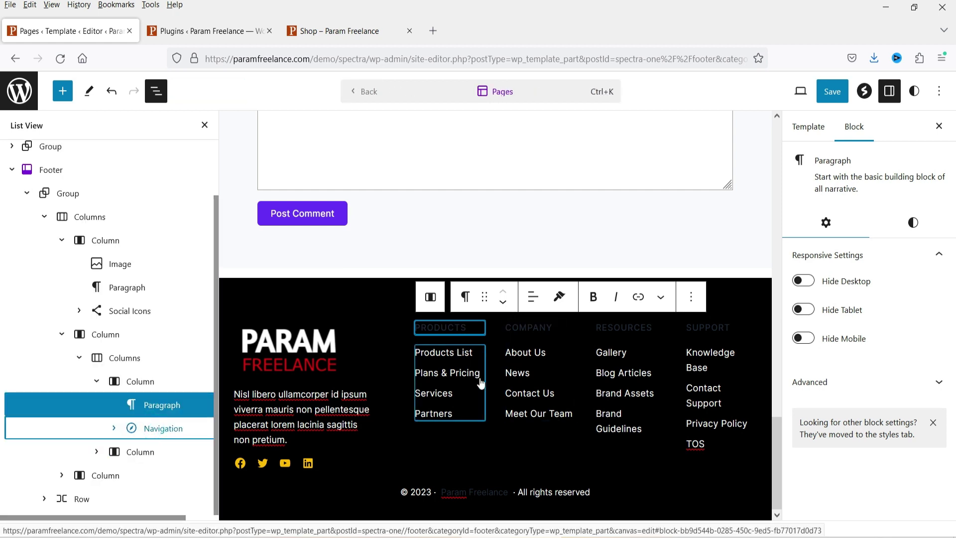
mouse_move(528, 365)
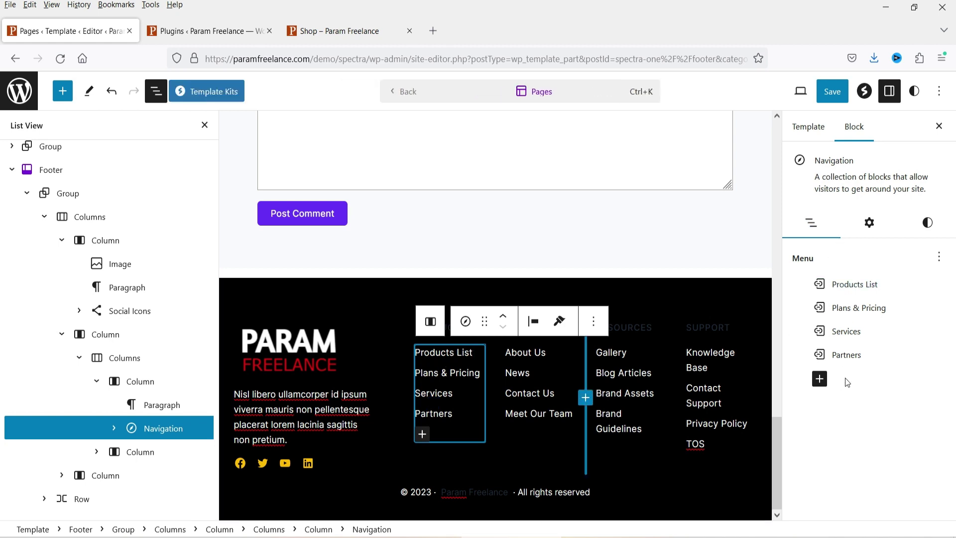
click(824, 381)
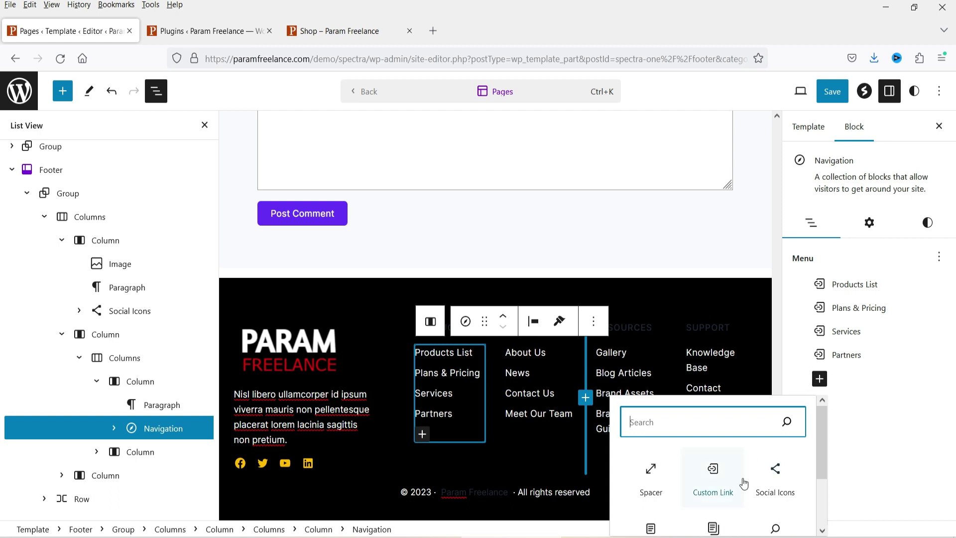
click(716, 479)
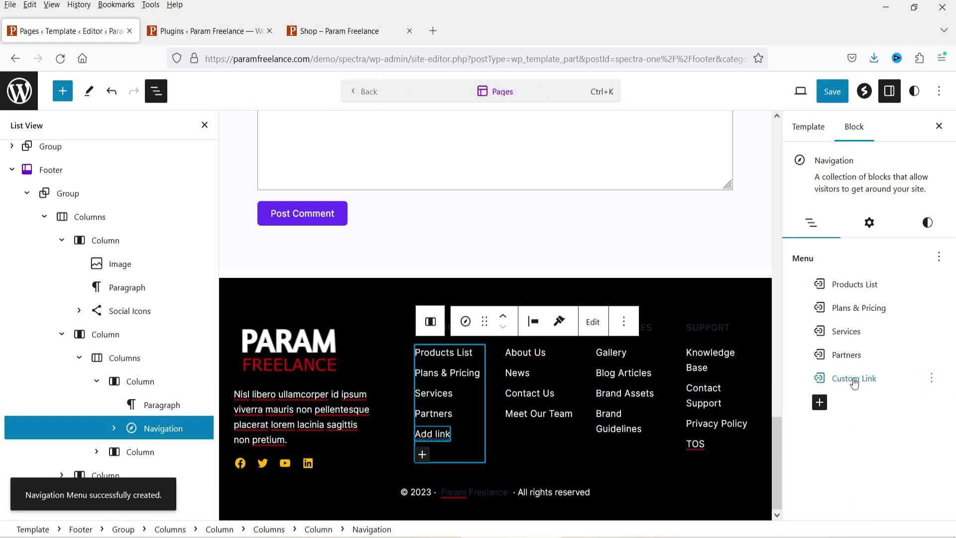
Step: Label the new link 'Support' and set its URL to #
click(855, 380)
click(823, 301)
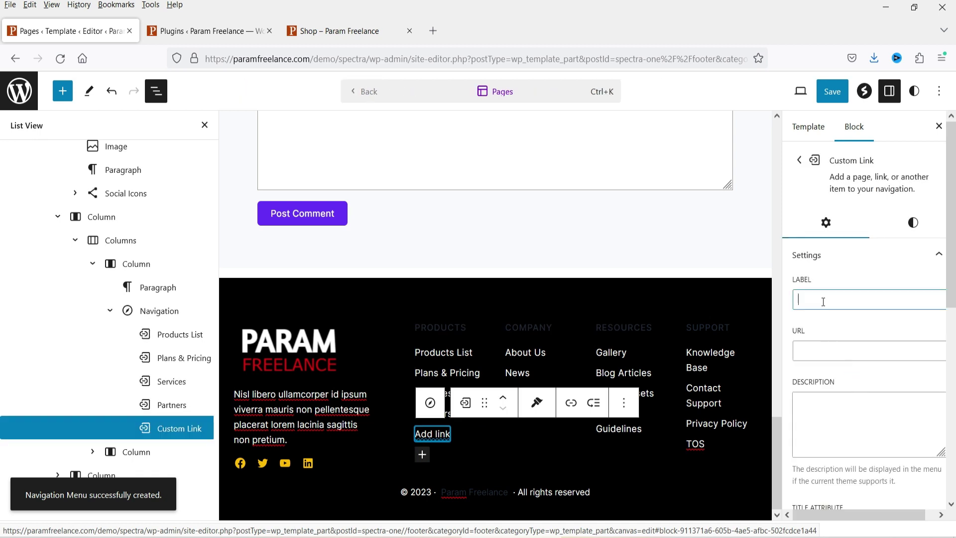
click(823, 300)
text(Support)
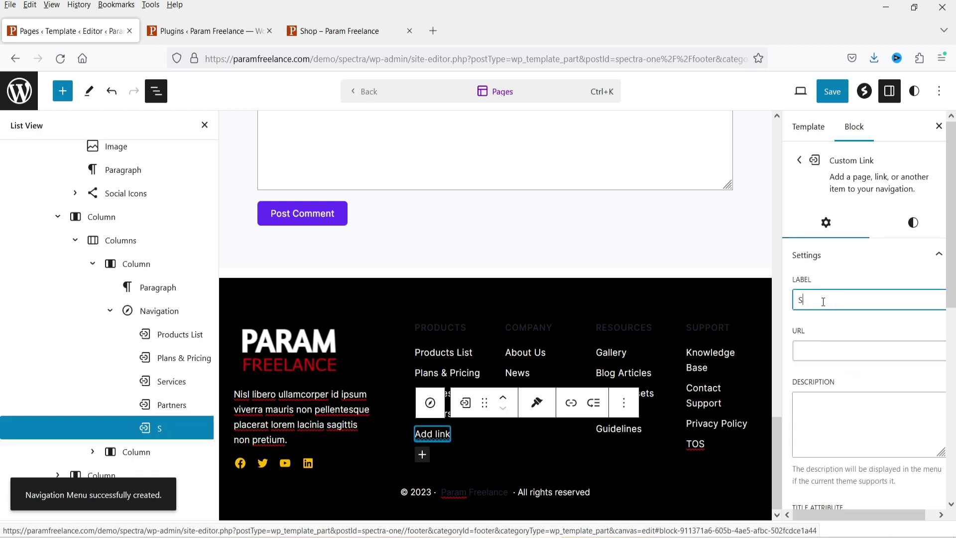
click(833, 342)
text(#)
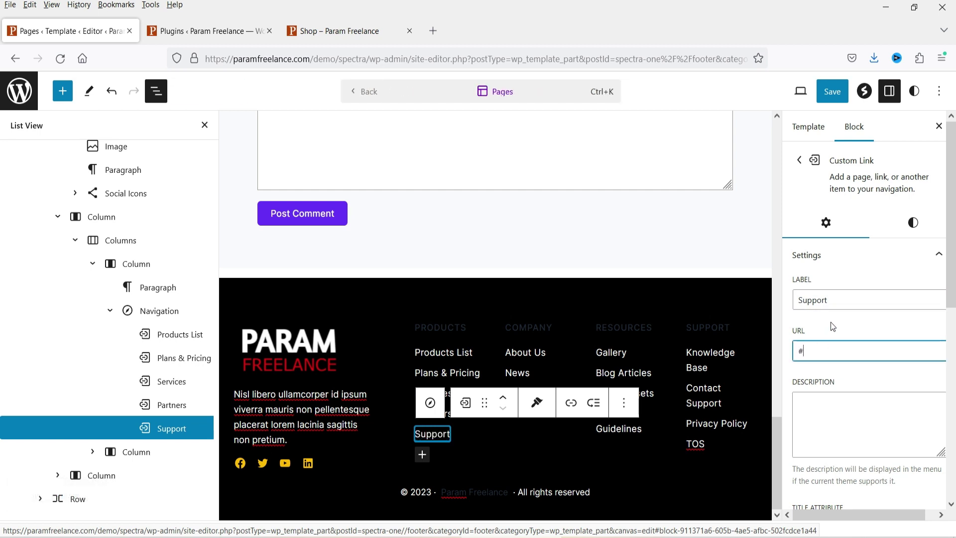
click(550, 359)
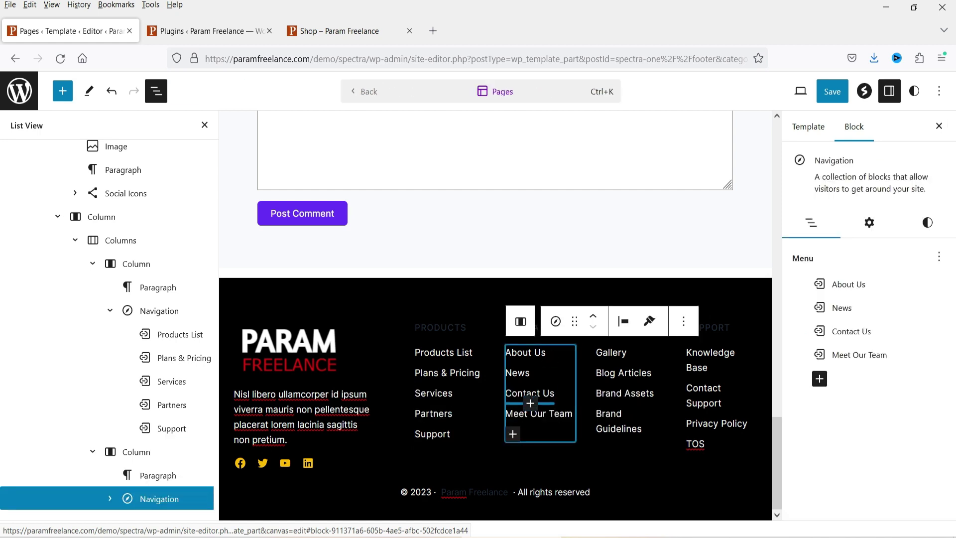
Step: Set the PRODUCTS and COMPANY headings' text color to Luminous vivid amber
click(446, 327)
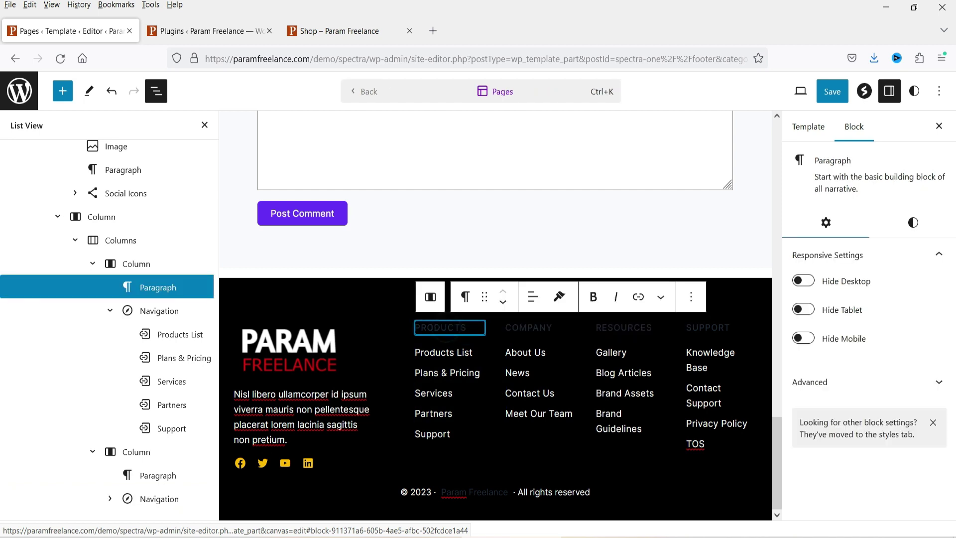
click(912, 222)
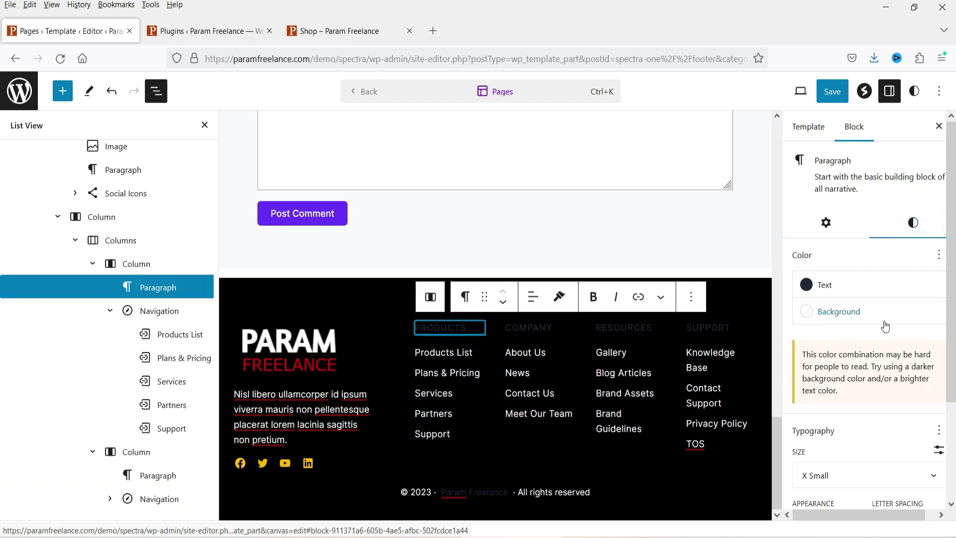
click(817, 284)
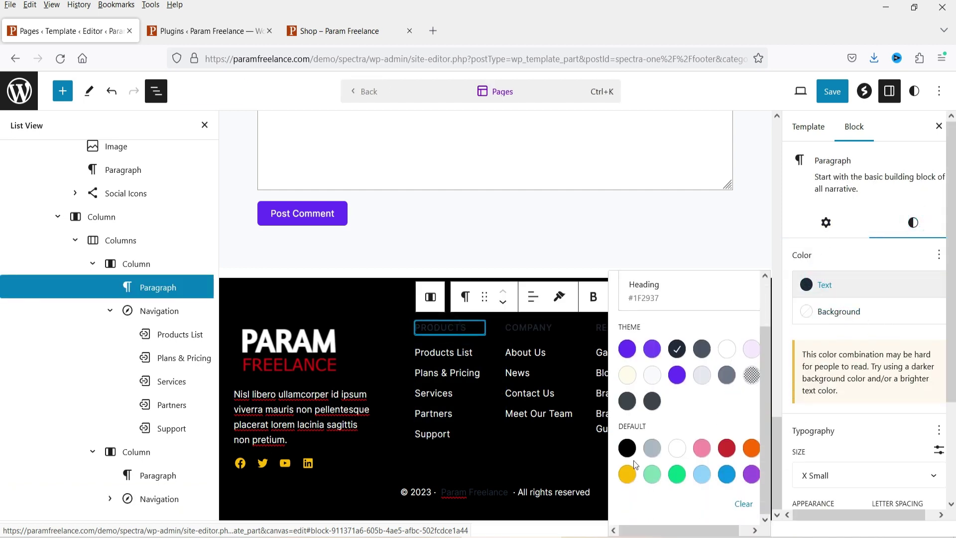
click(621, 480)
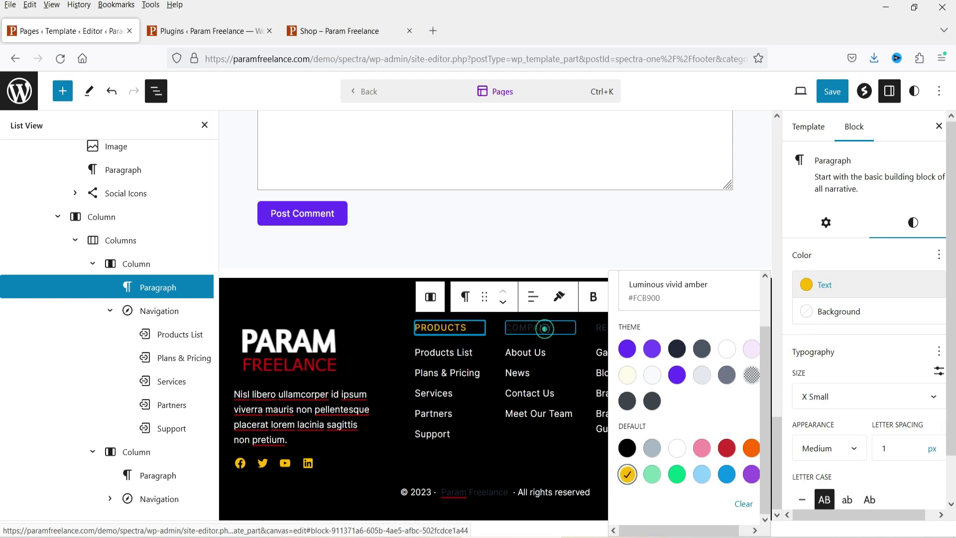
click(544, 328)
click(913, 222)
click(818, 282)
click(621, 479)
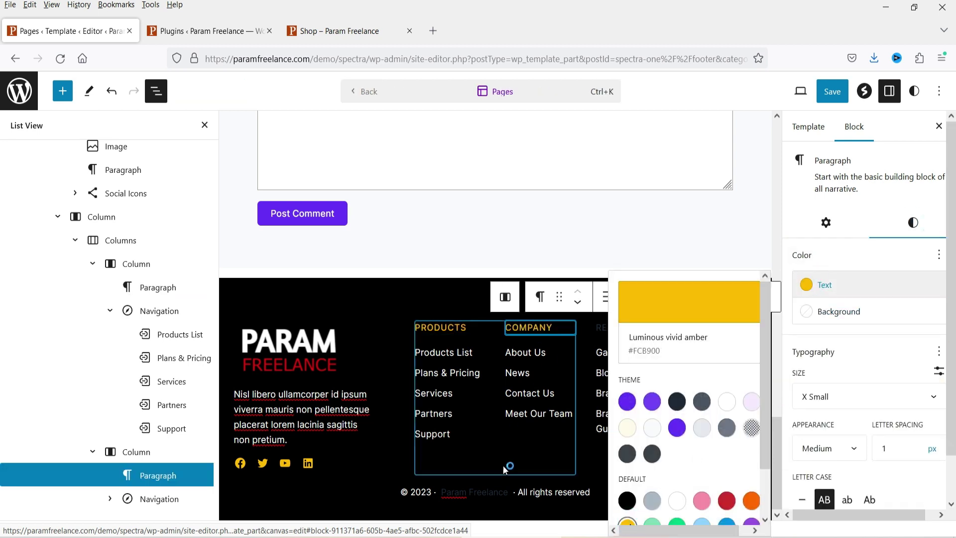
click(337, 493)
Step: Set the RESOURCES and SUPPORT headings' text color to Luminous vivid amber
click(633, 327)
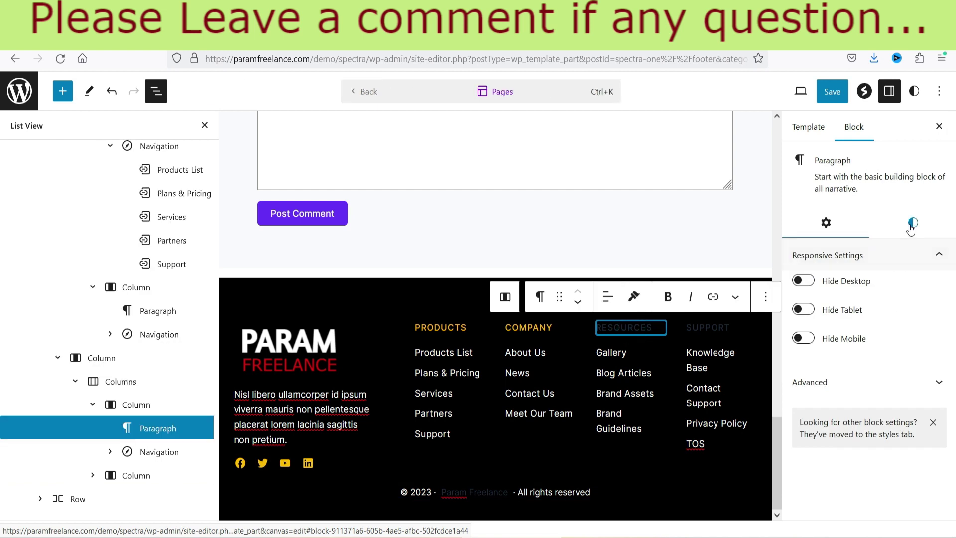
click(913, 222)
click(817, 284)
click(627, 474)
click(715, 324)
click(715, 323)
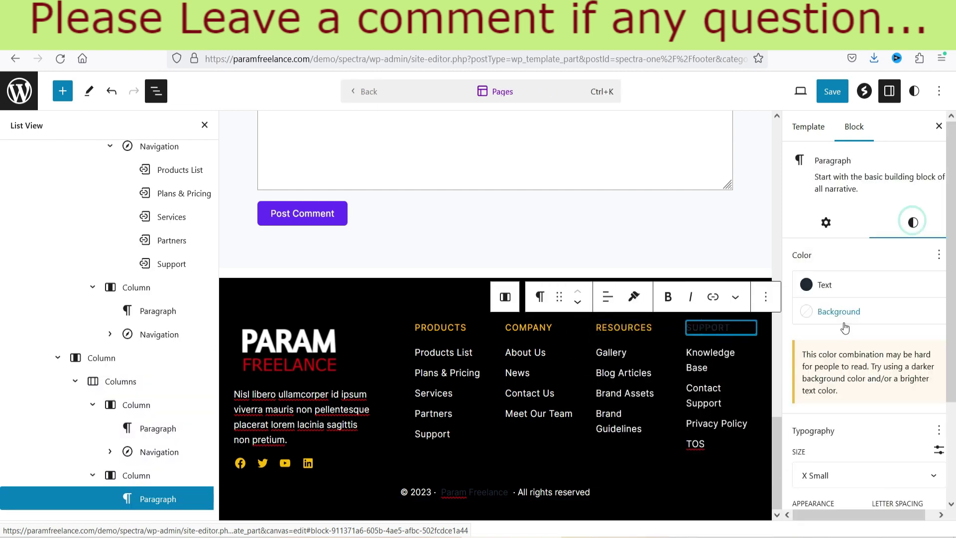
click(817, 285)
click(626, 474)
Step: Make the copyright's Param Freelance site title amber, then hide the sidebar and List View
click(474, 492)
click(474, 492)
click(817, 320)
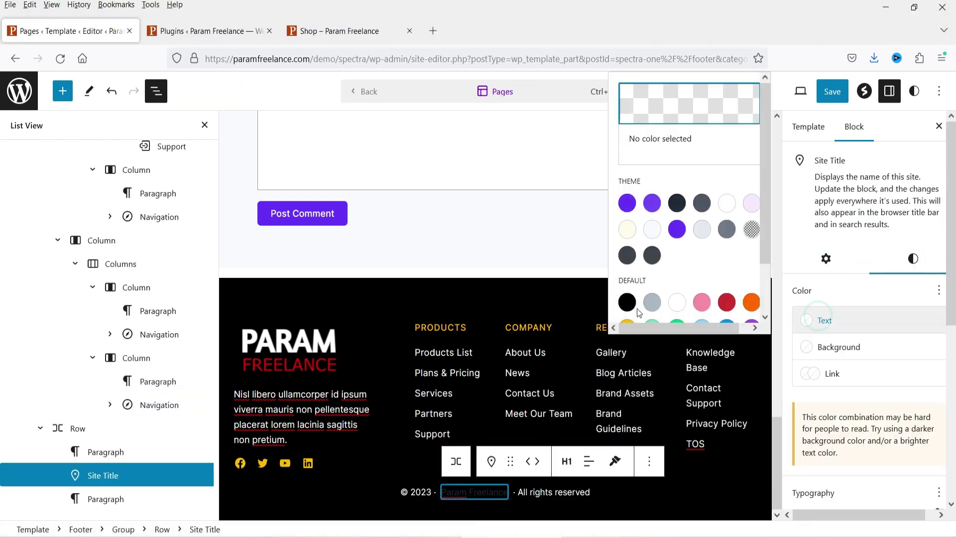
click(626, 324)
click(294, 505)
key(ctrl+shift+comma)
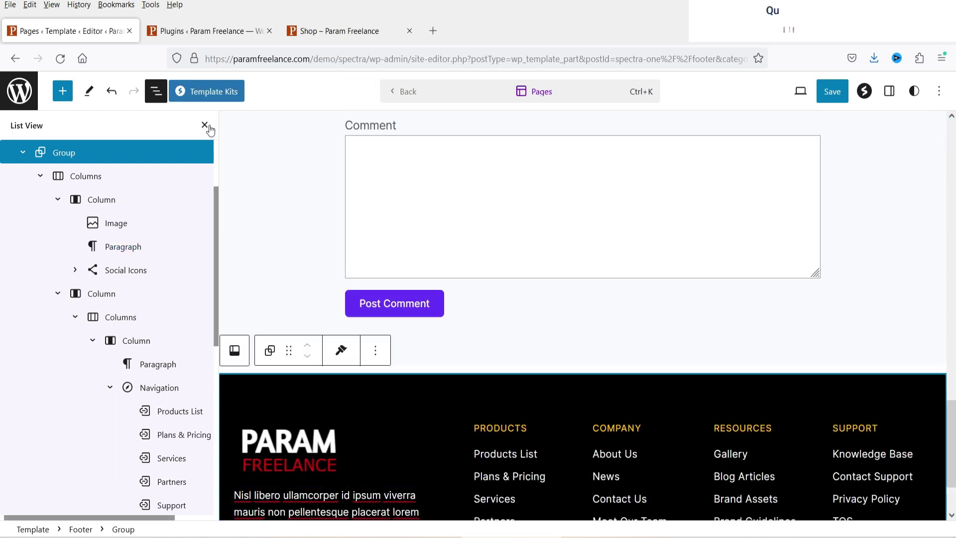
click(205, 124)
scroll(796, 344, down, 2)
mouse_move(796, 345)
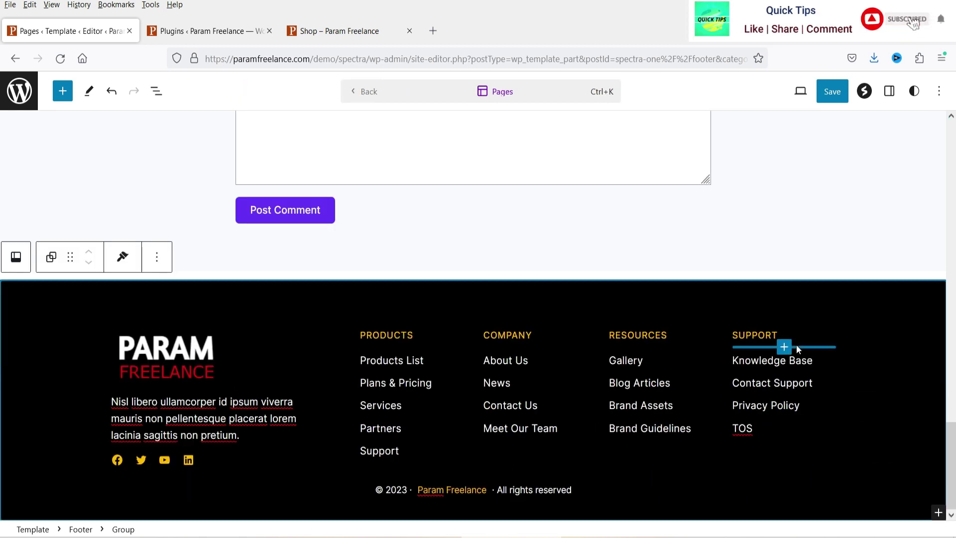